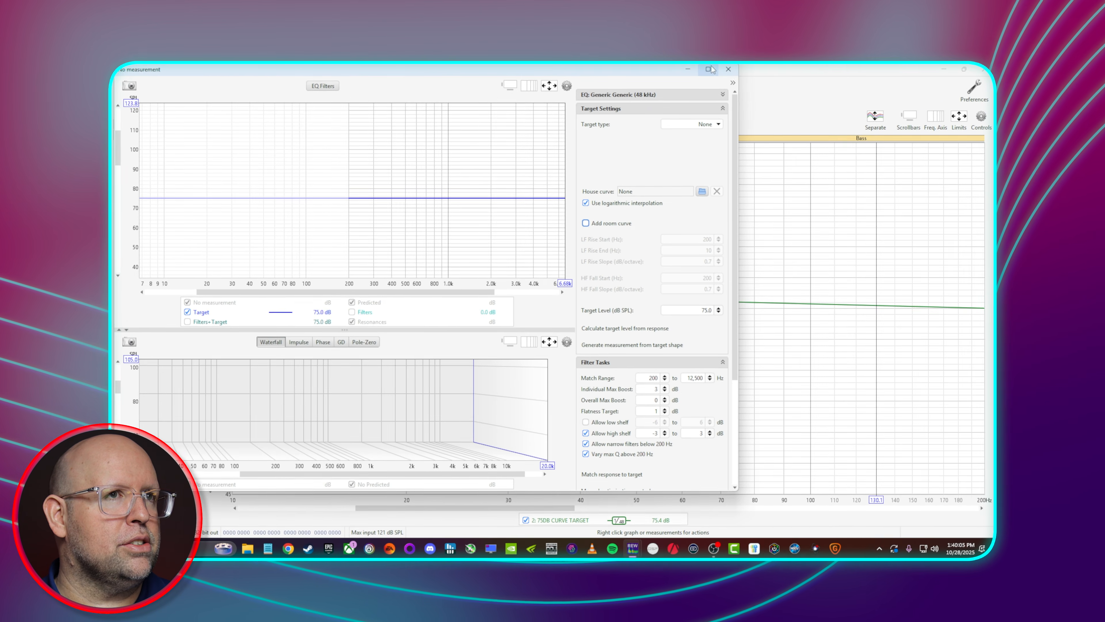
Step: Add the room curve to the 75 dB target in EQ and generate a measurement from the target shape
{"action": "left_click", "coordinate": [709, 70]}
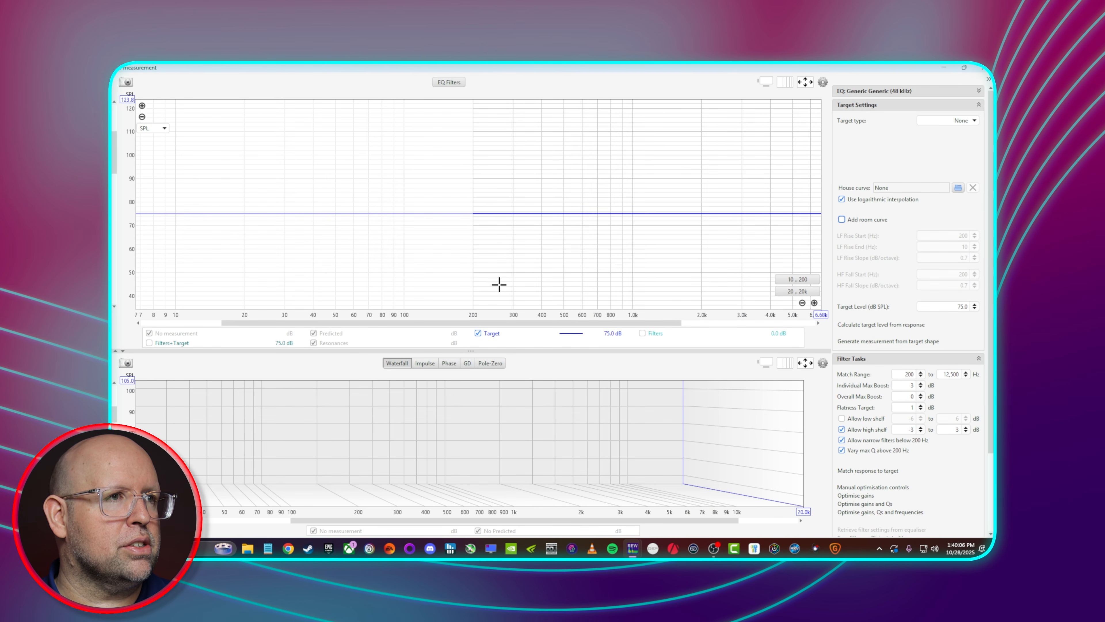
{"action": "left_click", "coordinate": [123, 351]}
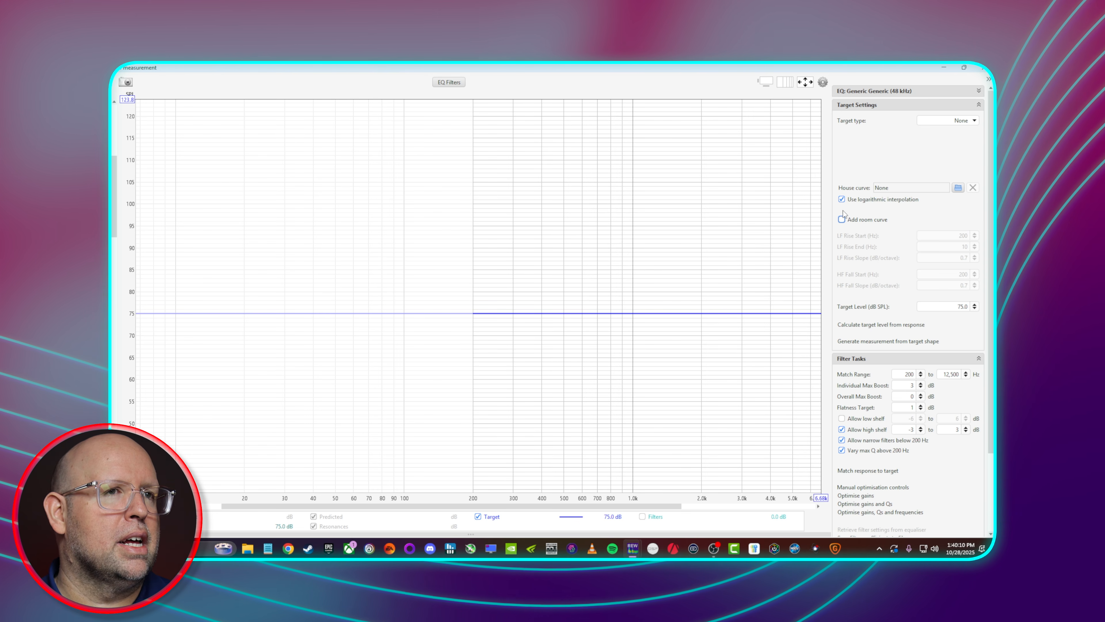
{"action": "left_click", "coordinate": [842, 219]}
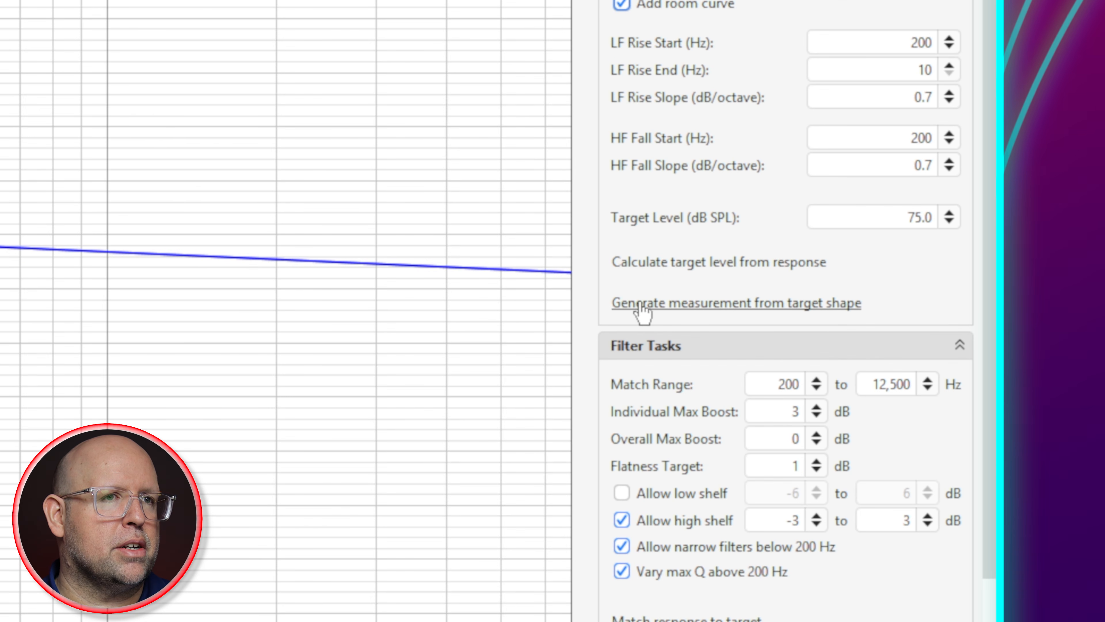
{"action": "left_click", "coordinate": [742, 304]}
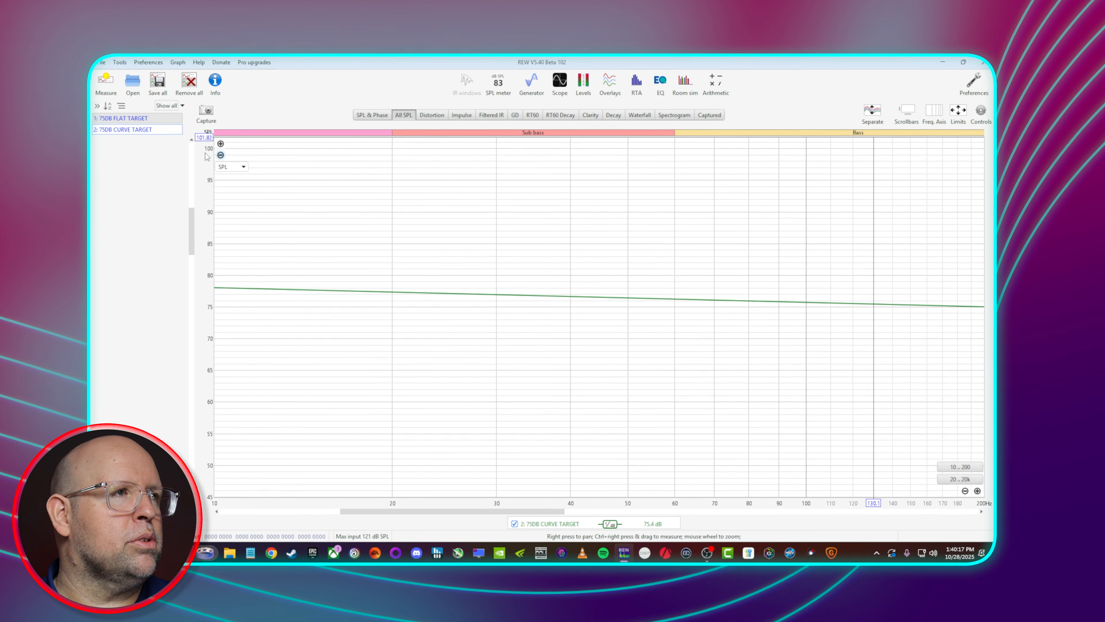
{"action": "left_click", "coordinate": [153, 119]}
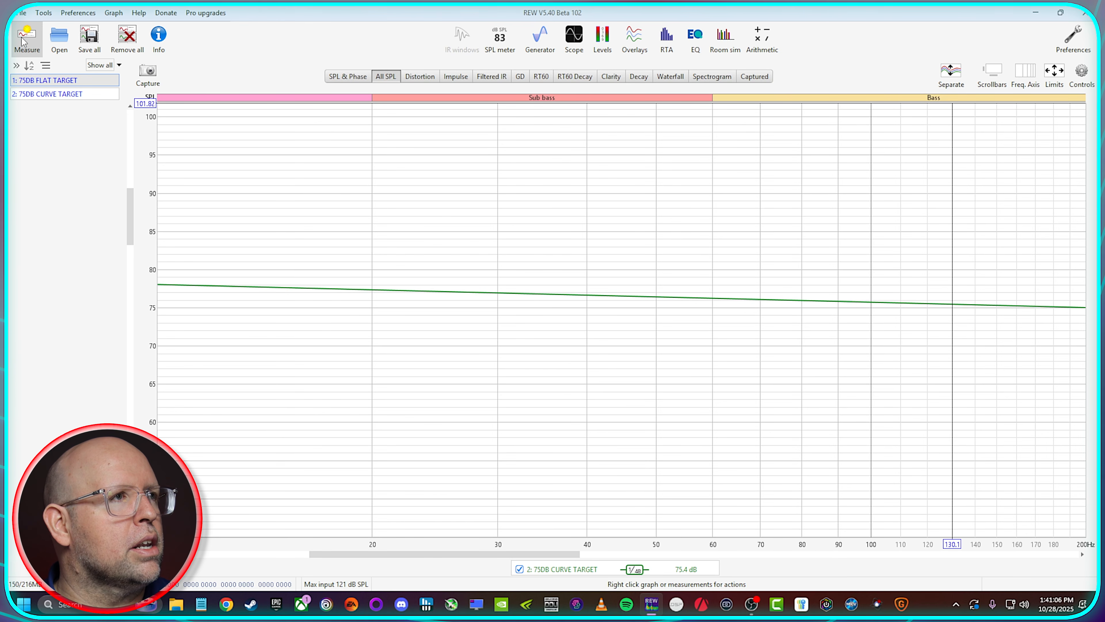
Step: Set up a new SPL measurement named "- P0" with the output channel as its name prefix
{"action": "left_click", "coordinate": [24, 39]}
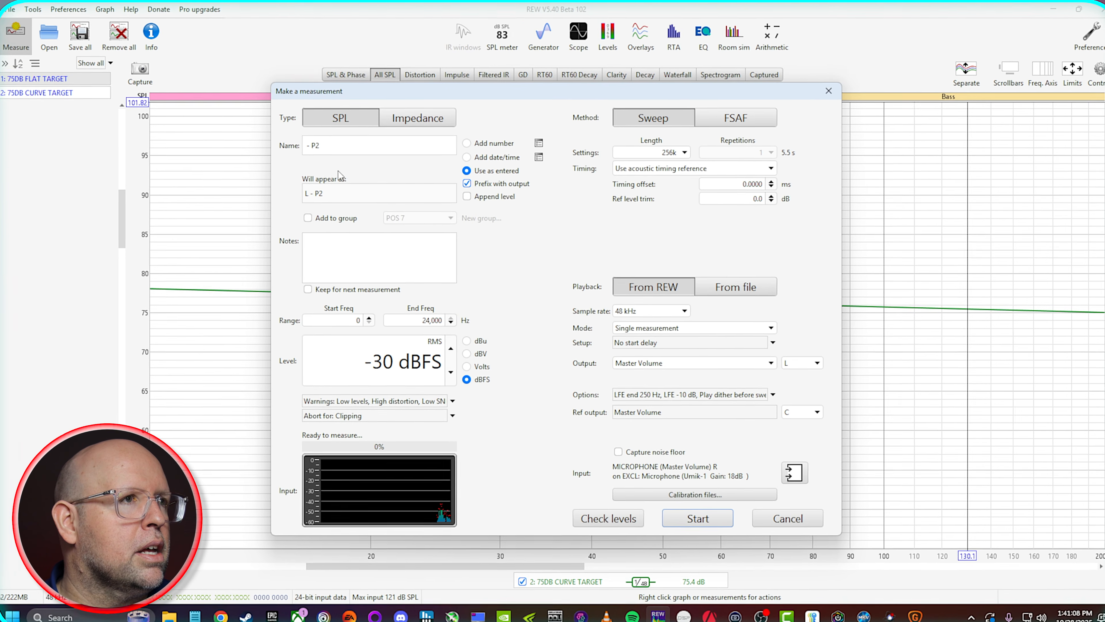
{"action": "triple_click", "coordinate": [342, 145]}
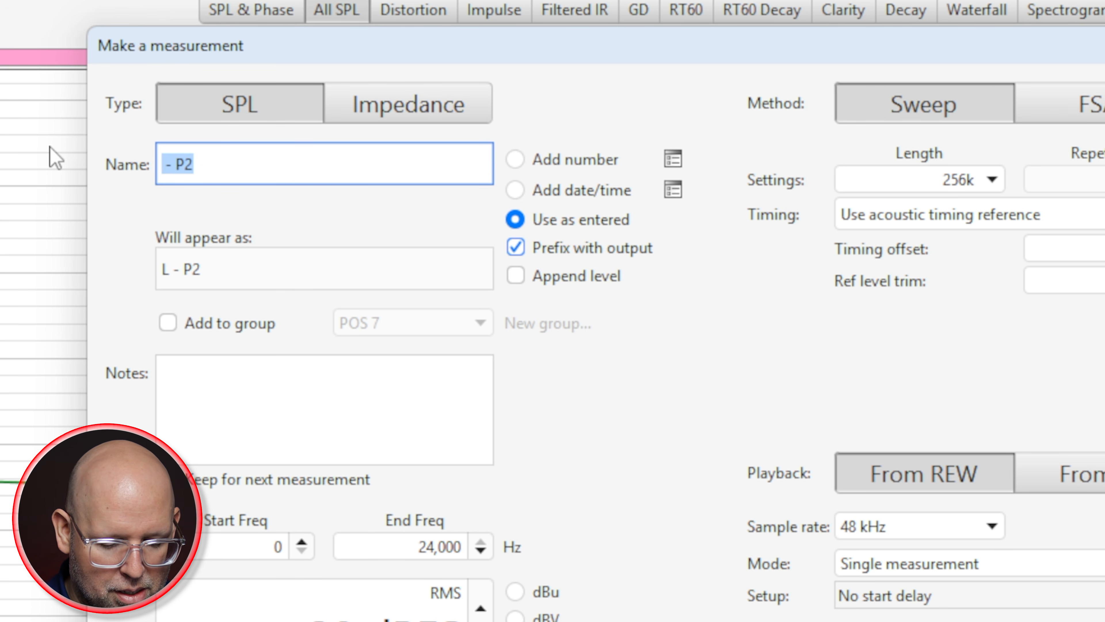
{"action": "key", "text": "BackSpace"}
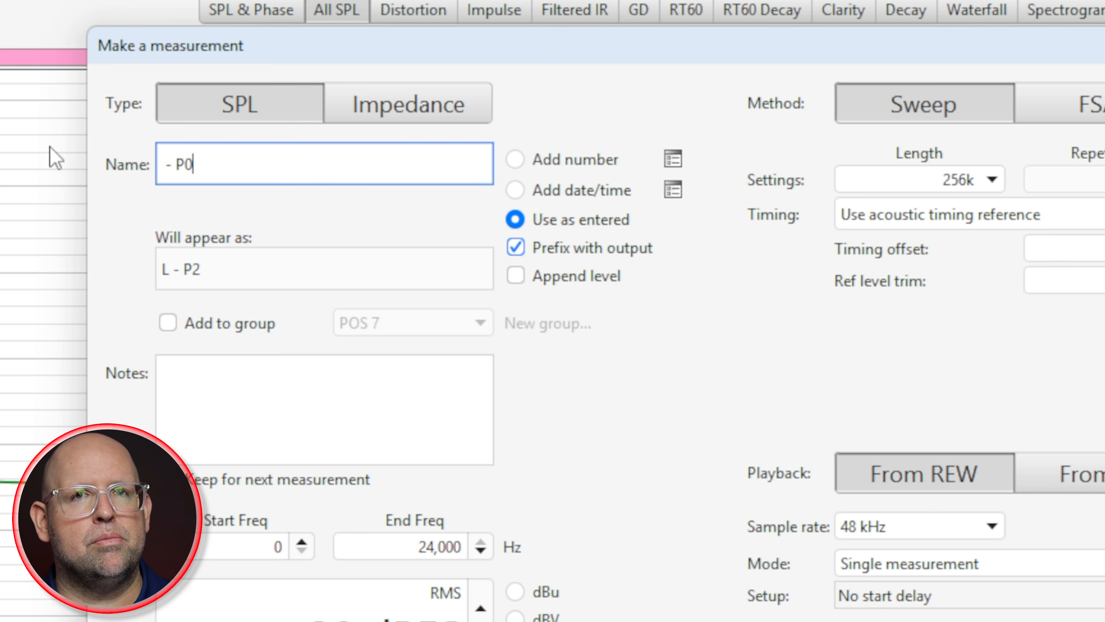
{"action": "left_click", "coordinate": [516, 248]}
{"action": "left_click", "coordinate": [516, 247]}
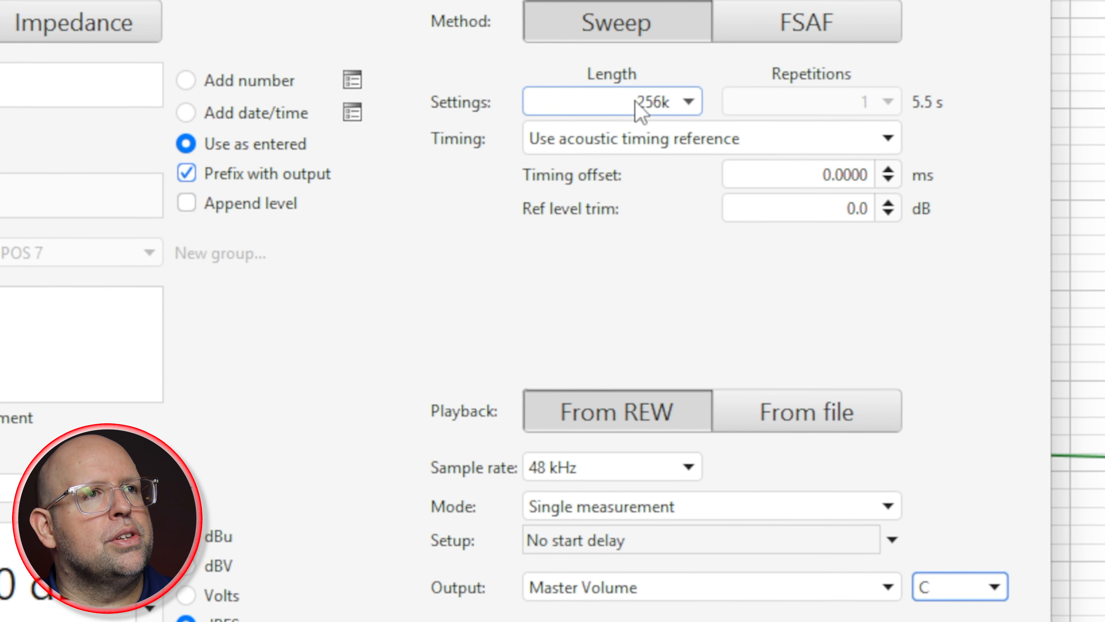
Step: Try sweep lengths of 1M and 512k, and return the length to 256k
{"action": "left_click", "coordinate": [636, 102]}
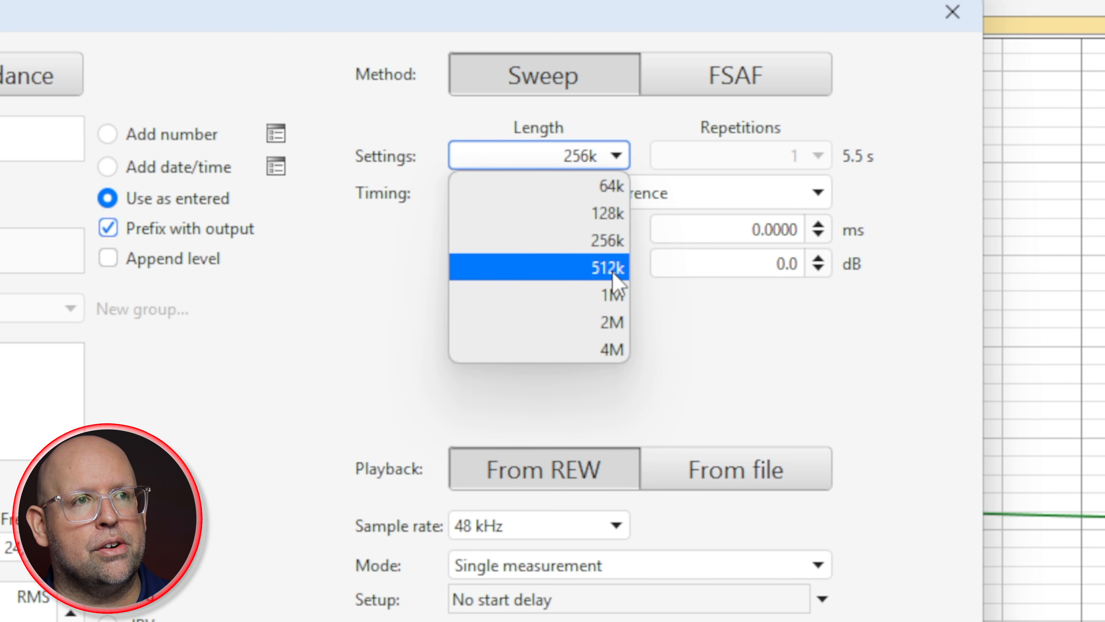
{"action": "left_click", "coordinate": [610, 295]}
{"action": "left_click", "coordinate": [616, 156]}
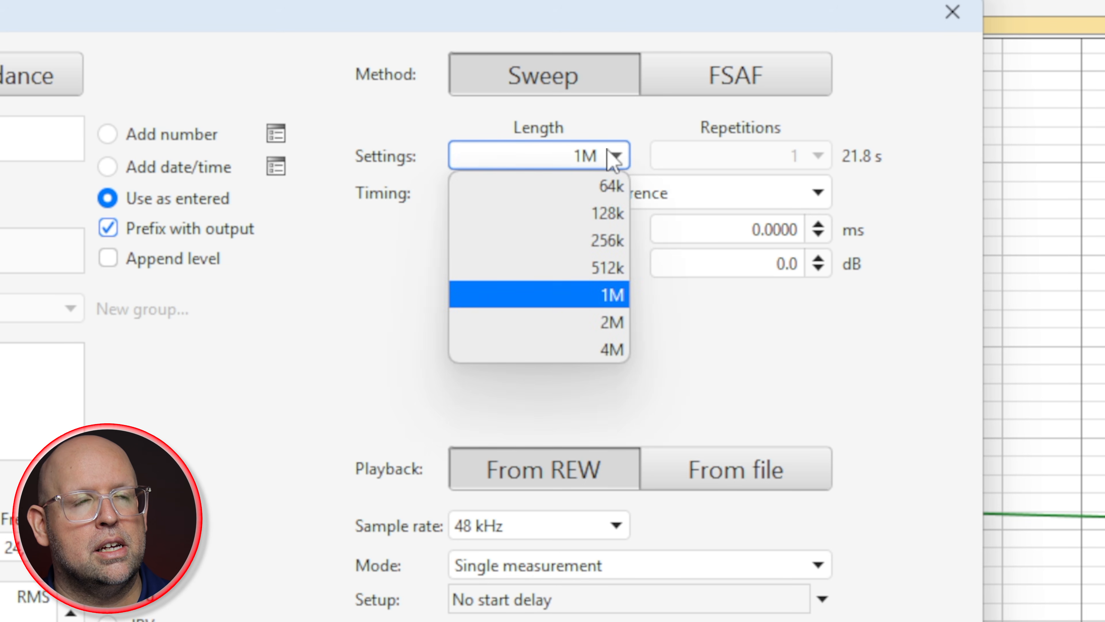
{"action": "left_click", "coordinate": [620, 267]}
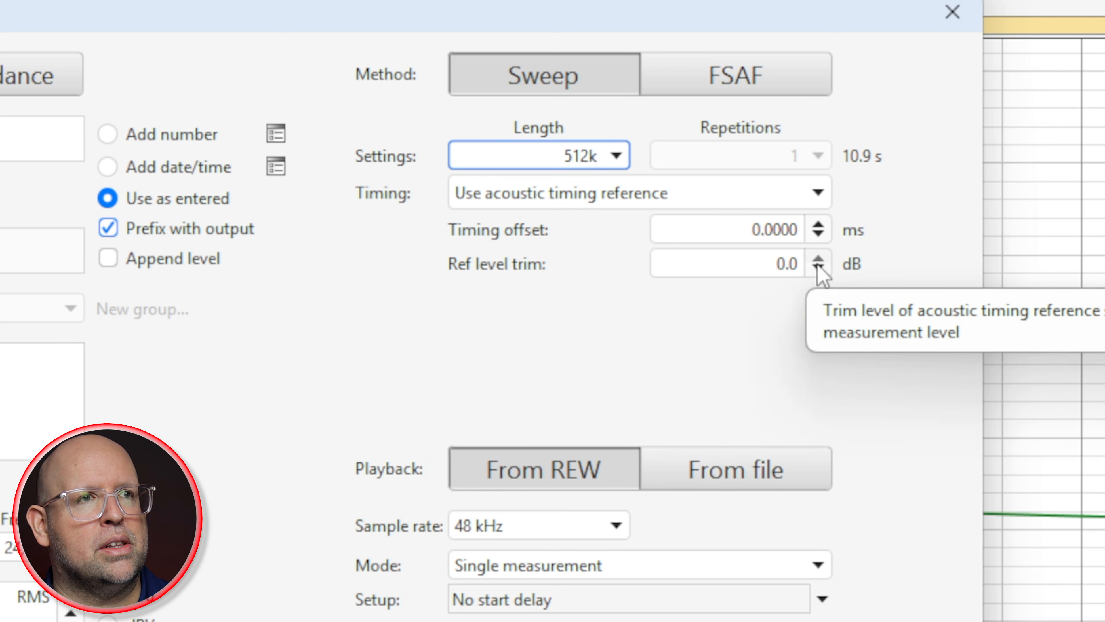
{"action": "left_click", "coordinate": [585, 158]}
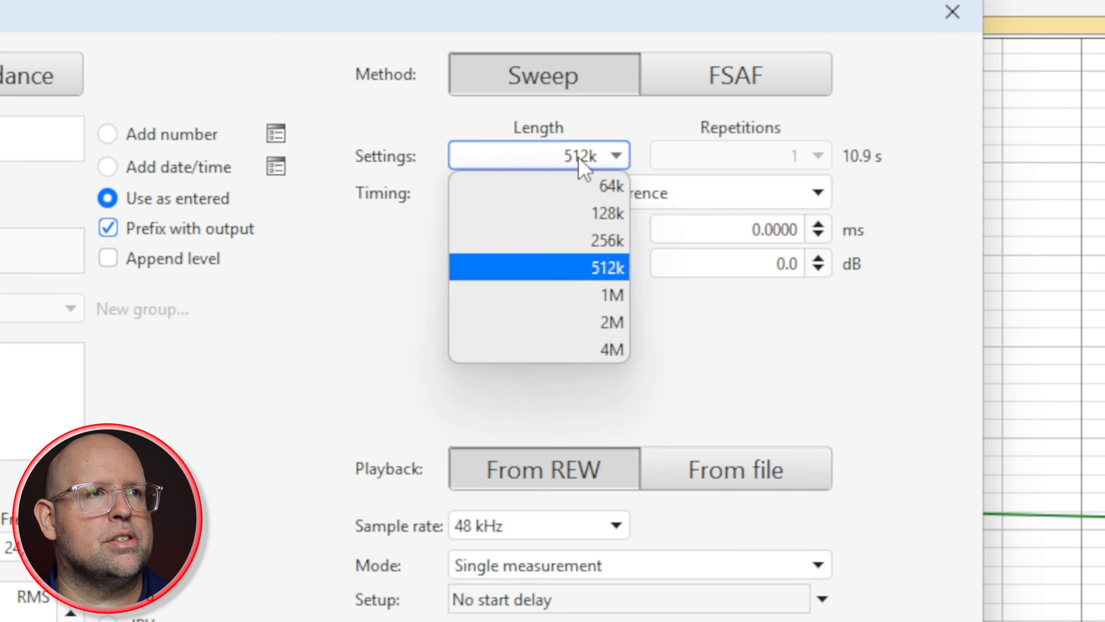
{"action": "left_click", "coordinate": [607, 242]}
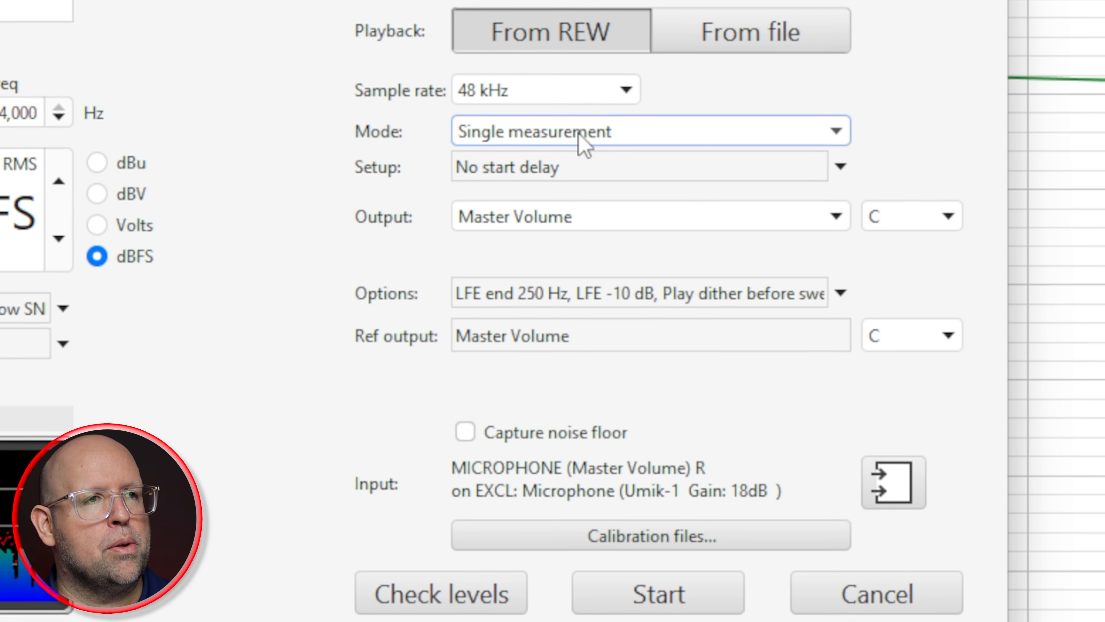
Step: Switch the measurement mode to sequential channels and exclude every channel except L from the sequence
{"action": "left_click", "coordinate": [580, 123]}
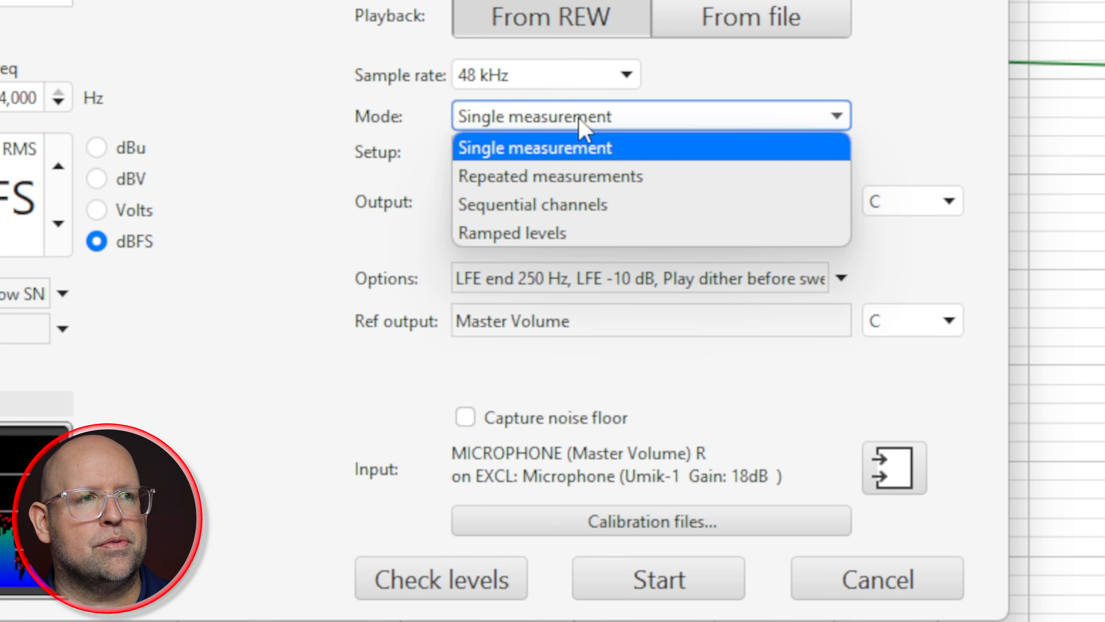
{"action": "left_click", "coordinate": [585, 214]}
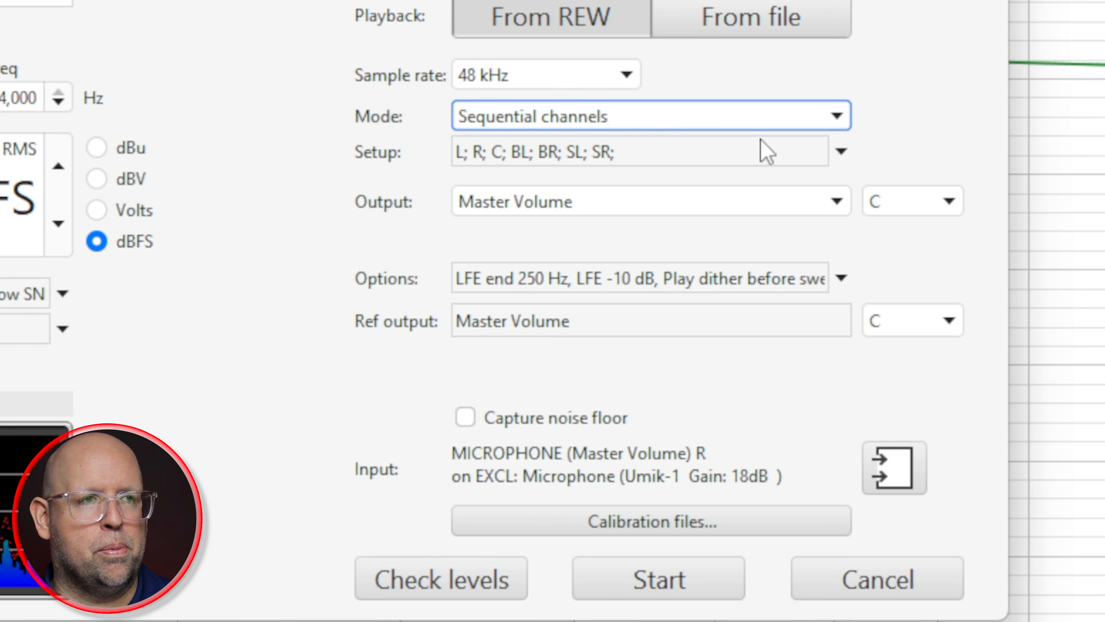
{"action": "left_click", "coordinate": [841, 152]}
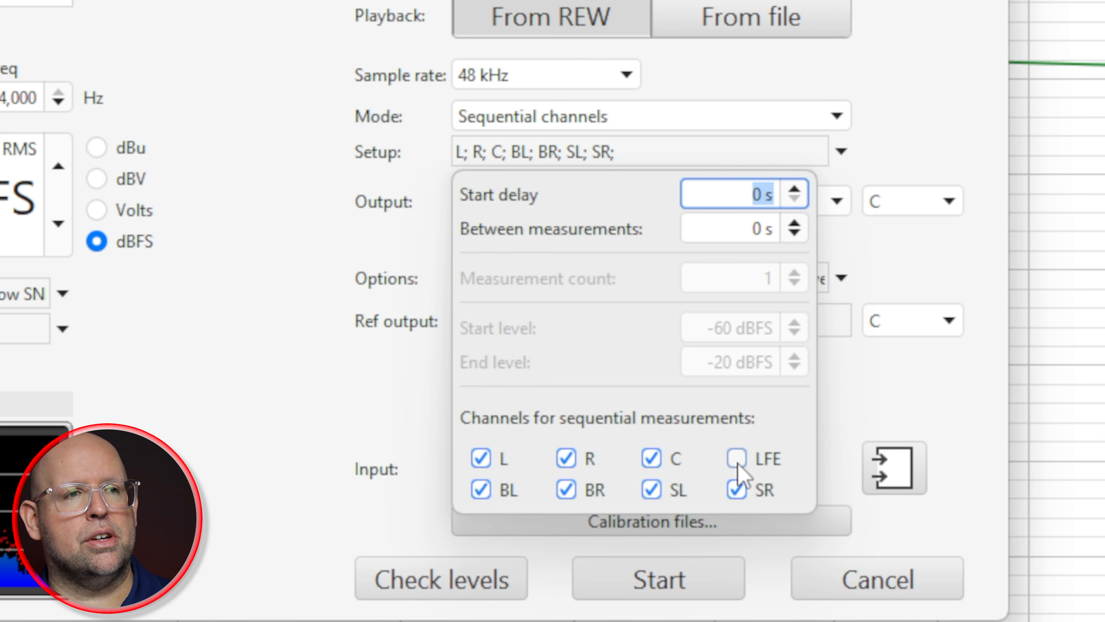
{"action": "left_click", "coordinate": [736, 491]}
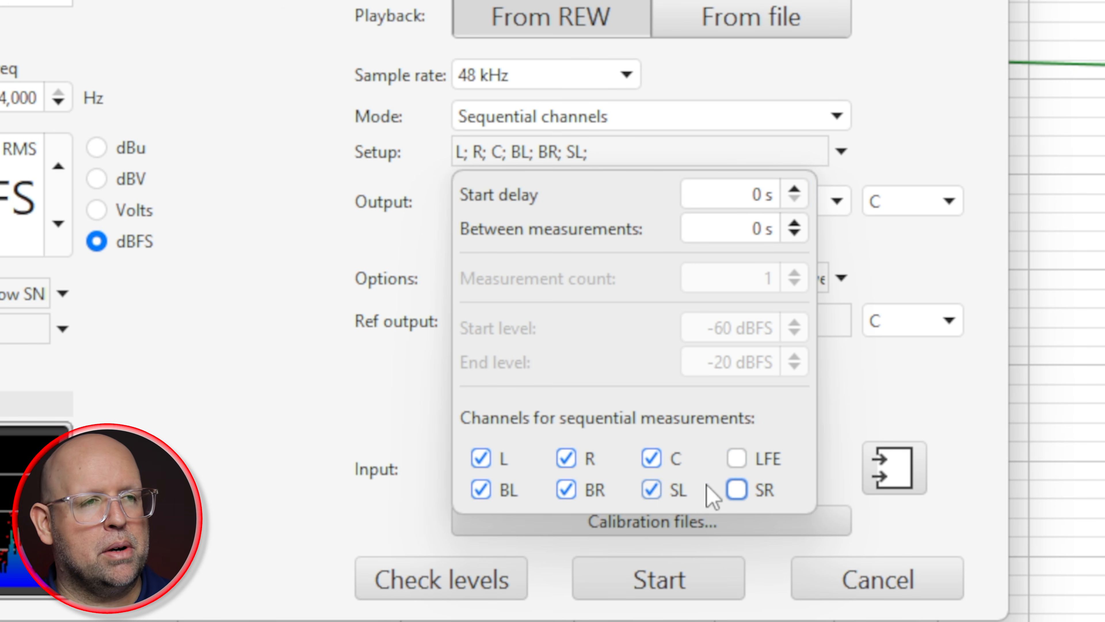
{"action": "left_click", "coordinate": [654, 497]}
{"action": "left_click", "coordinate": [565, 492]}
{"action": "left_click", "coordinate": [486, 494]}
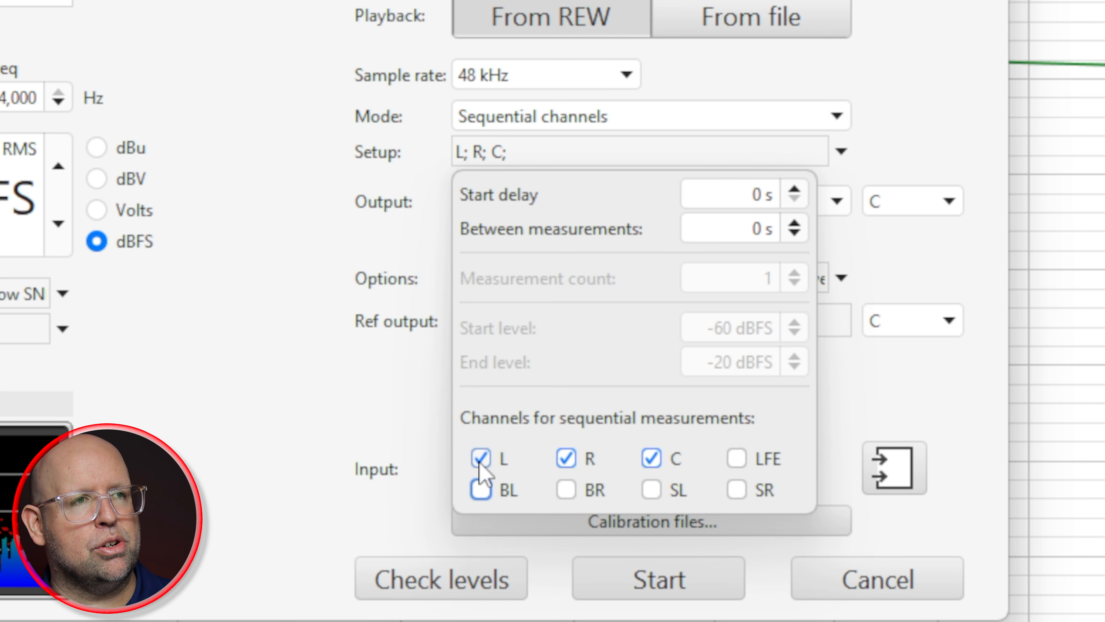
{"action": "left_click", "coordinate": [651, 458]}
{"action": "left_click", "coordinate": [567, 458]}
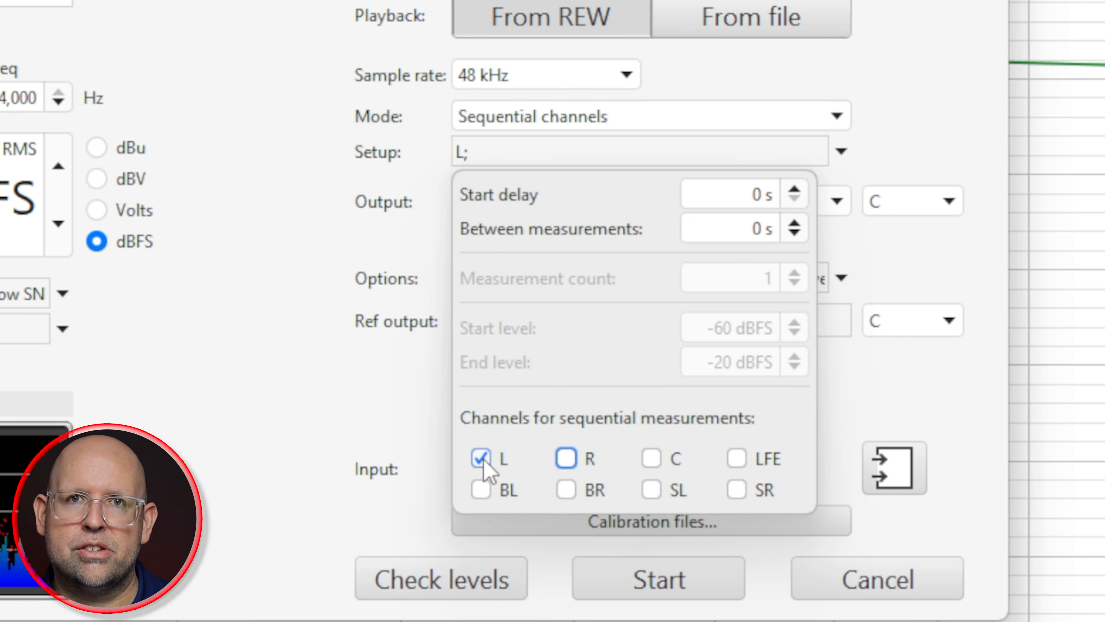
Step: Add C, R, SL, SR, BL, BR and LFE, in that order, to the sequential measurement channels
{"action": "left_click", "coordinate": [653, 461]}
{"action": "left_click", "coordinate": [568, 460]}
{"action": "left_click", "coordinate": [653, 491]}
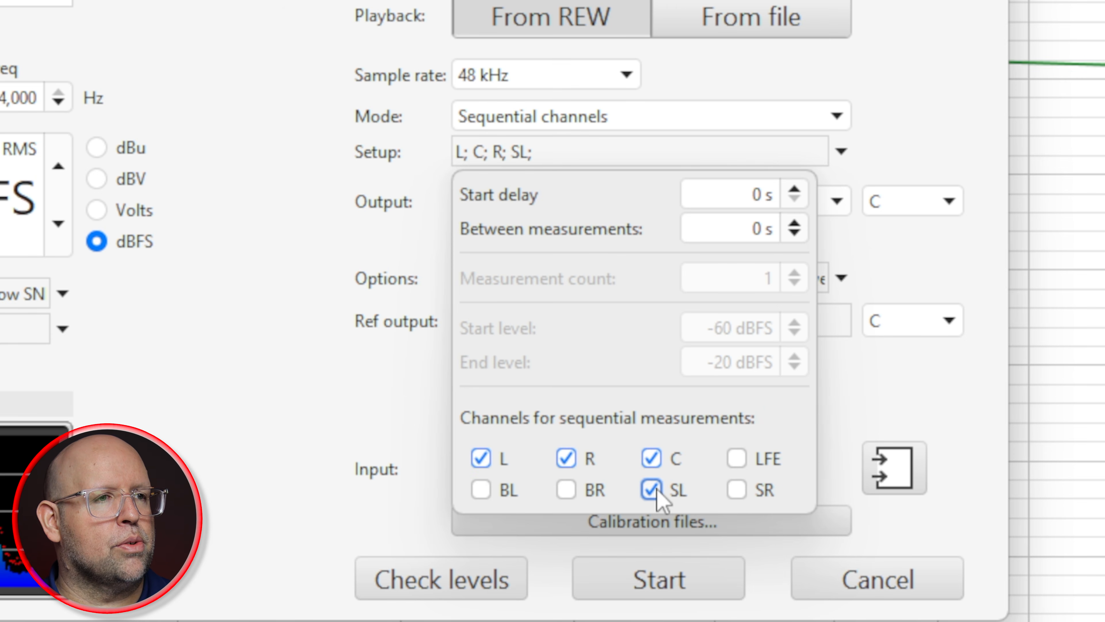
{"action": "left_click", "coordinate": [755, 487]}
{"action": "left_click", "coordinate": [481, 490]}
{"action": "left_click", "coordinate": [575, 490]}
{"action": "left_click", "coordinate": [740, 457]}
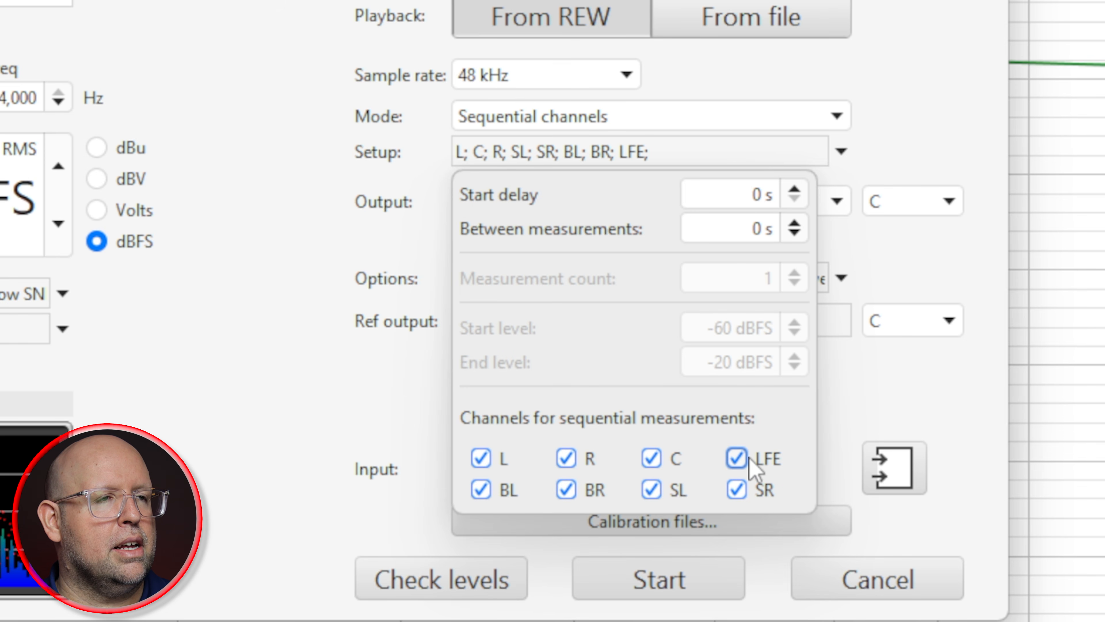
{"action": "left_click", "coordinate": [701, 201]}
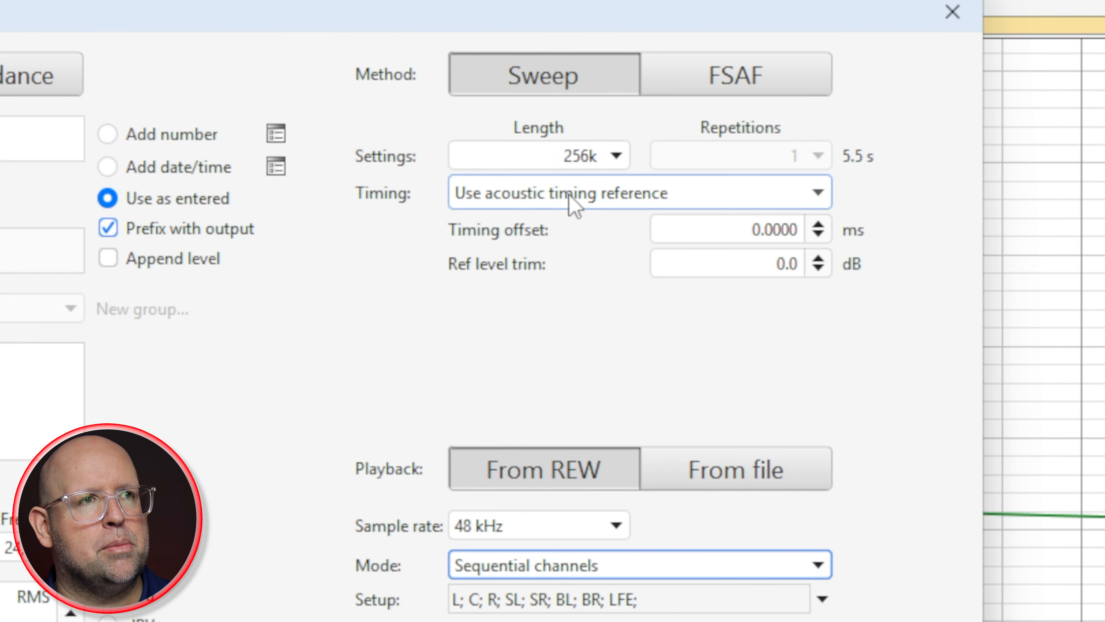
Step: Check the levels using the acoustic timing reference and start the sequential sweep measurements
{"action": "left_click", "coordinate": [574, 205]}
{"action": "left_click", "coordinate": [588, 309]}
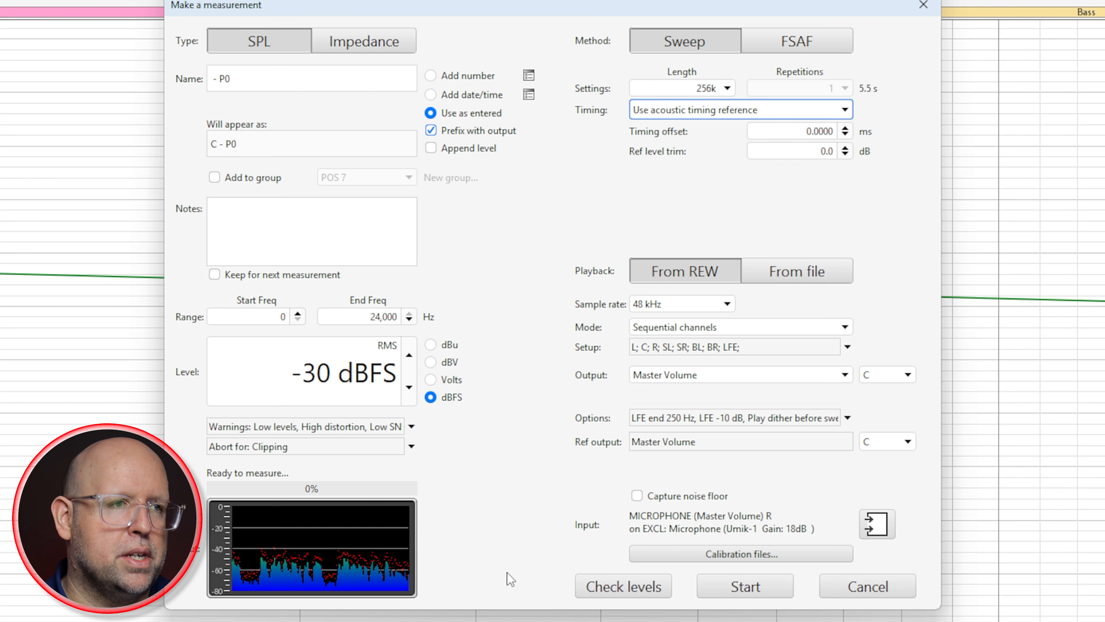
{"action": "left_click", "coordinate": [596, 592]}
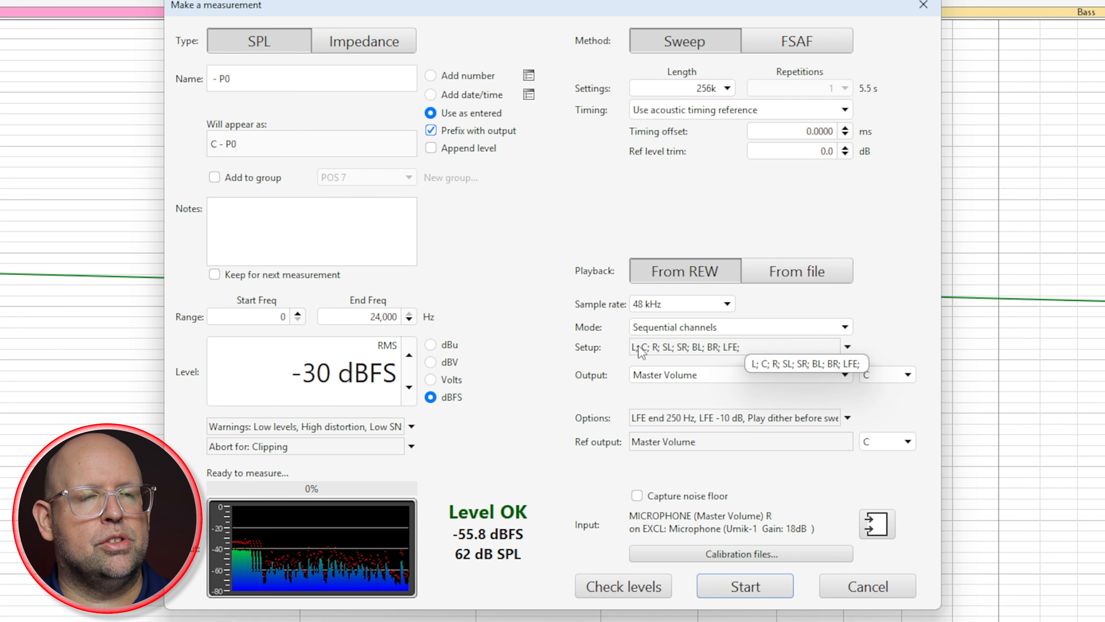
{"action": "left_click", "coordinate": [732, 595]}
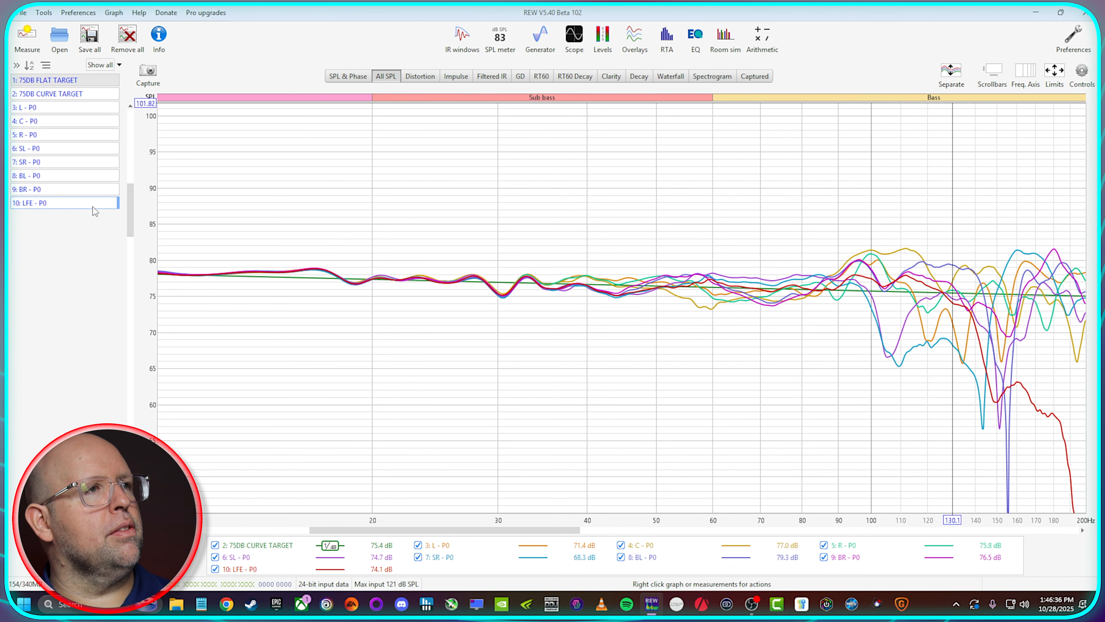
{"action": "right_click", "coordinate": [15, 185]}
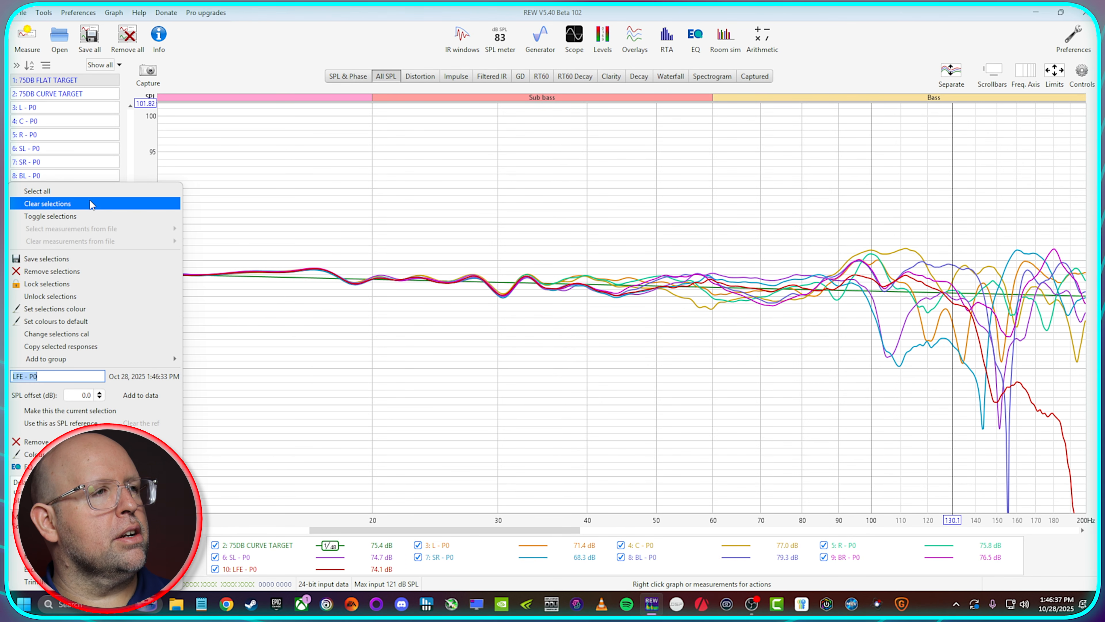
{"action": "left_click", "coordinate": [108, 273]}
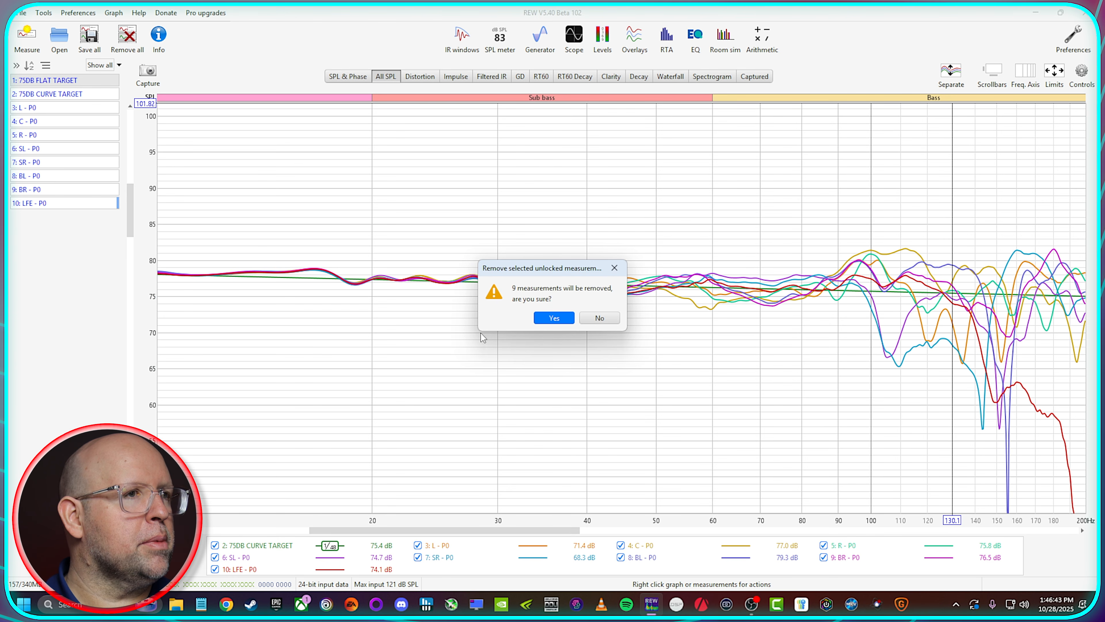
{"action": "left_click", "coordinate": [597, 316]}
Step: Remove only the LFE - P0 measurement from the measurement list
{"action": "right_click", "coordinate": [71, 206]}
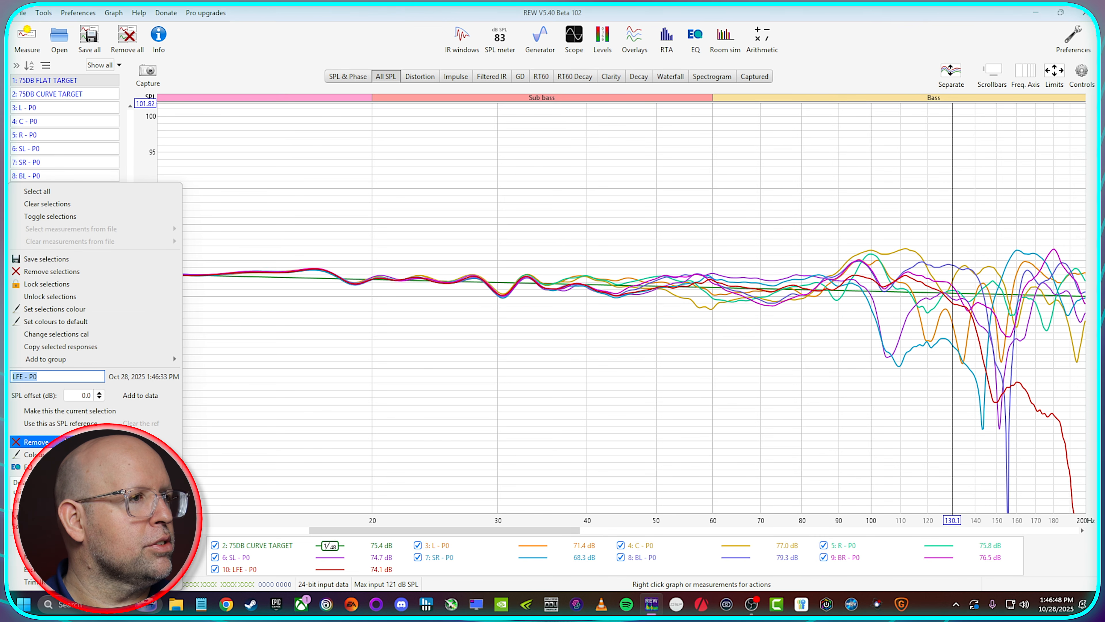
{"action": "left_click", "coordinate": [61, 442]}
Step: Examine the speaker responses across the 20 Hz to 20 kHz range and the 10 to 200 Hz range
{"action": "left_click", "coordinate": [1056, 504]}
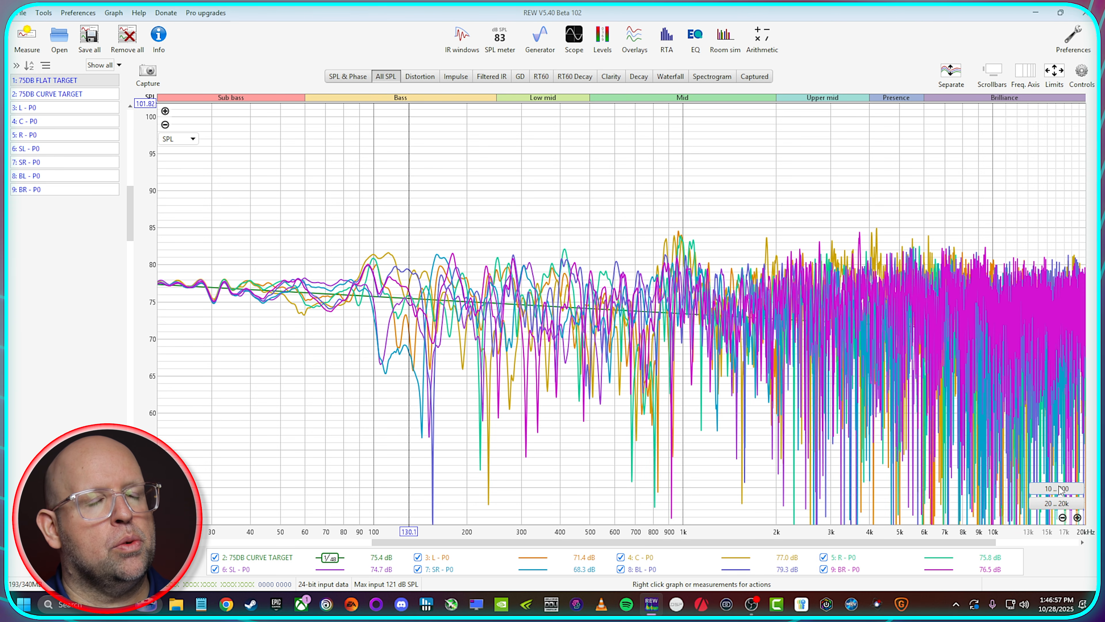
{"action": "left_click", "coordinate": [1056, 489]}
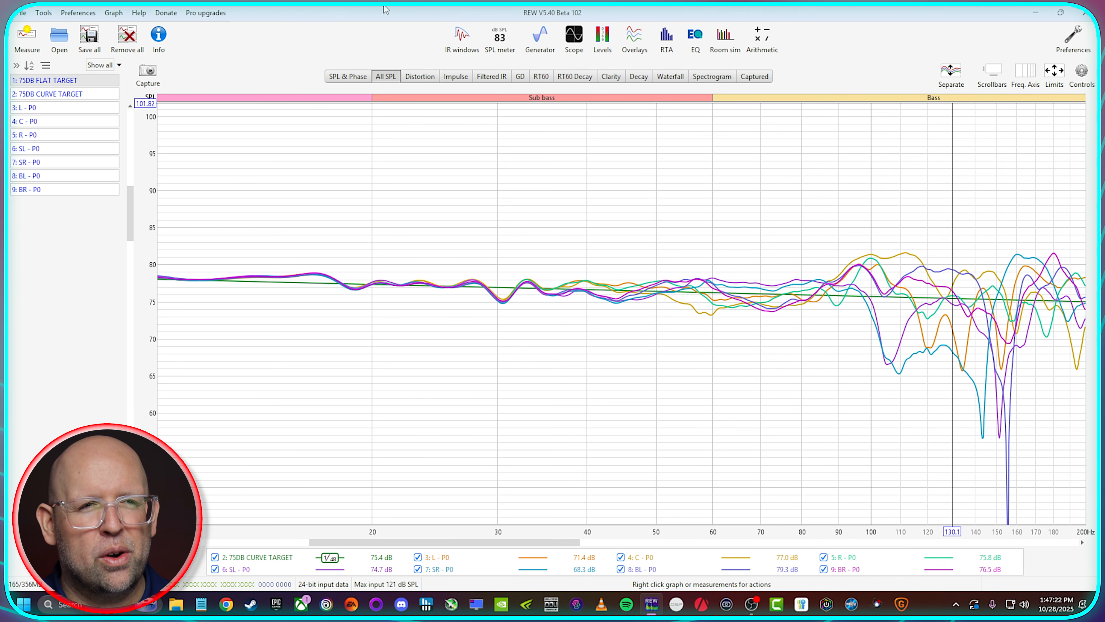
{"action": "left_click", "coordinate": [1056, 504]}
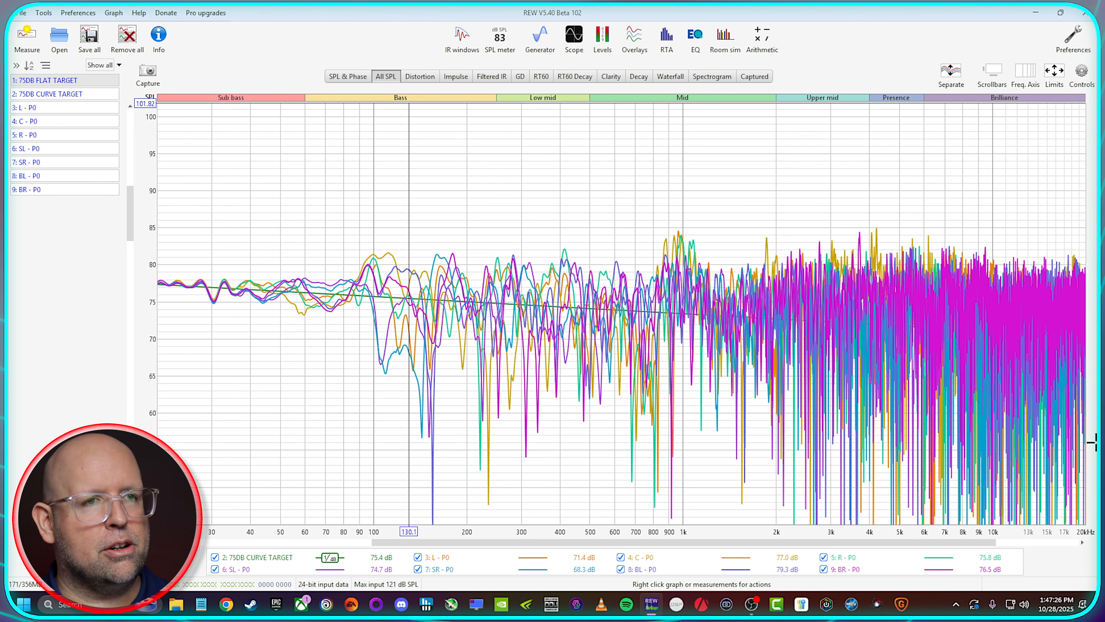
{"action": "left_click", "coordinate": [1054, 488]}
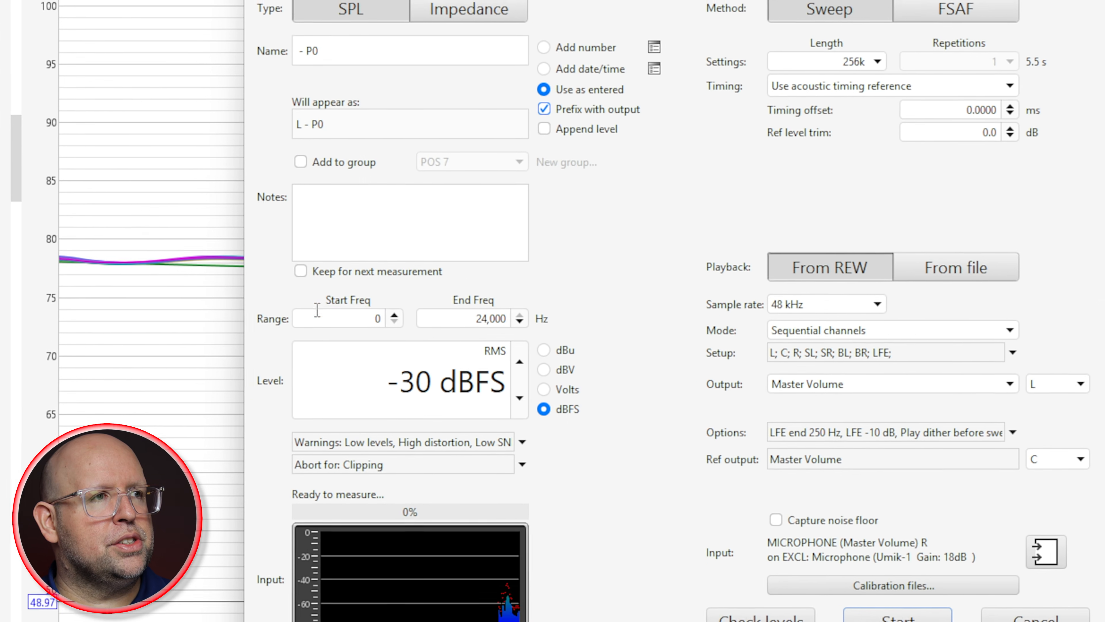
{"action": "left_click", "coordinate": [338, 316]}
{"action": "left_click", "coordinate": [455, 316]}
{"action": "left_click", "coordinate": [384, 318]}
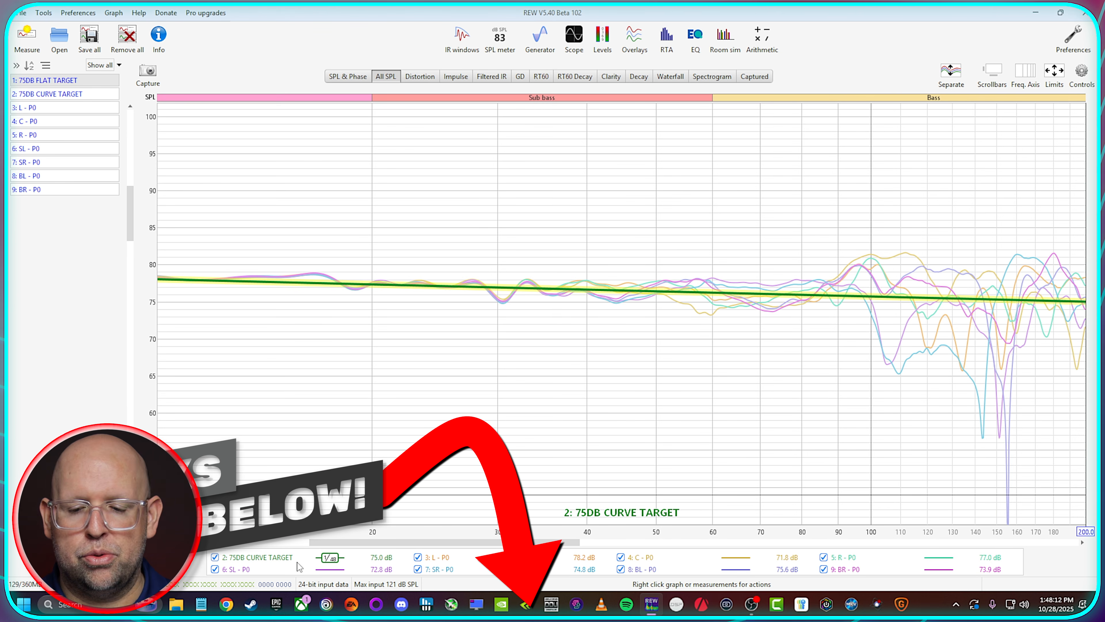
Step: In File Explorer, open 256k_20_to_20000_48k_TFL.mp4 from the 256k_20_to_20000_48k_V2 folder and pause playback near its start
{"action": "left_click", "coordinate": [177, 606]}
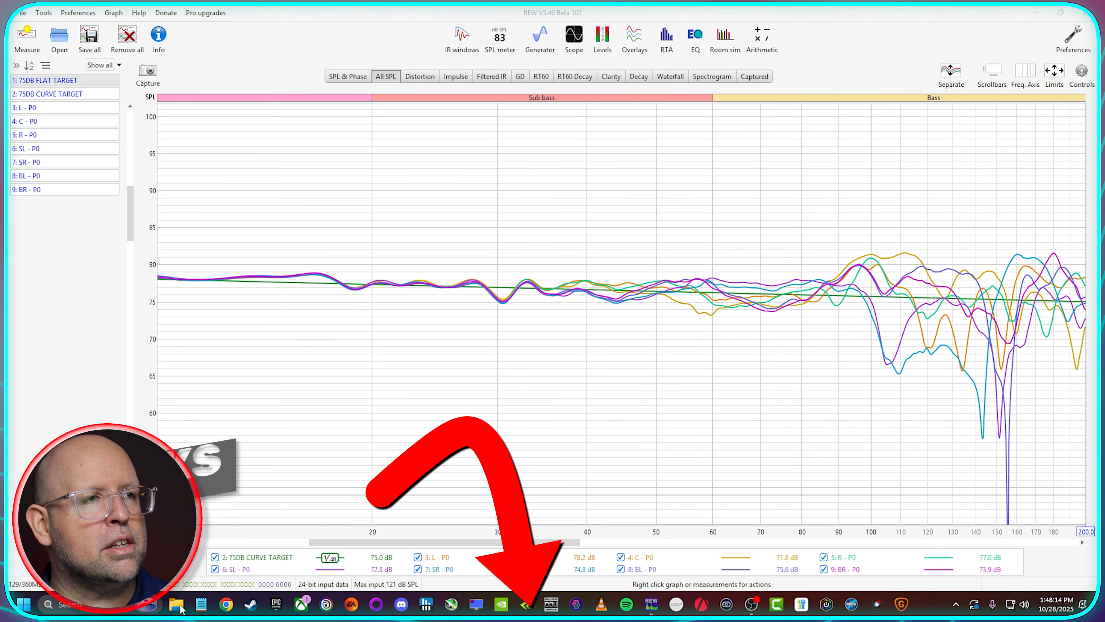
{"action": "scroll", "coordinate": [378, 460], "scroll_direction": "down", "scroll_amount": 2}
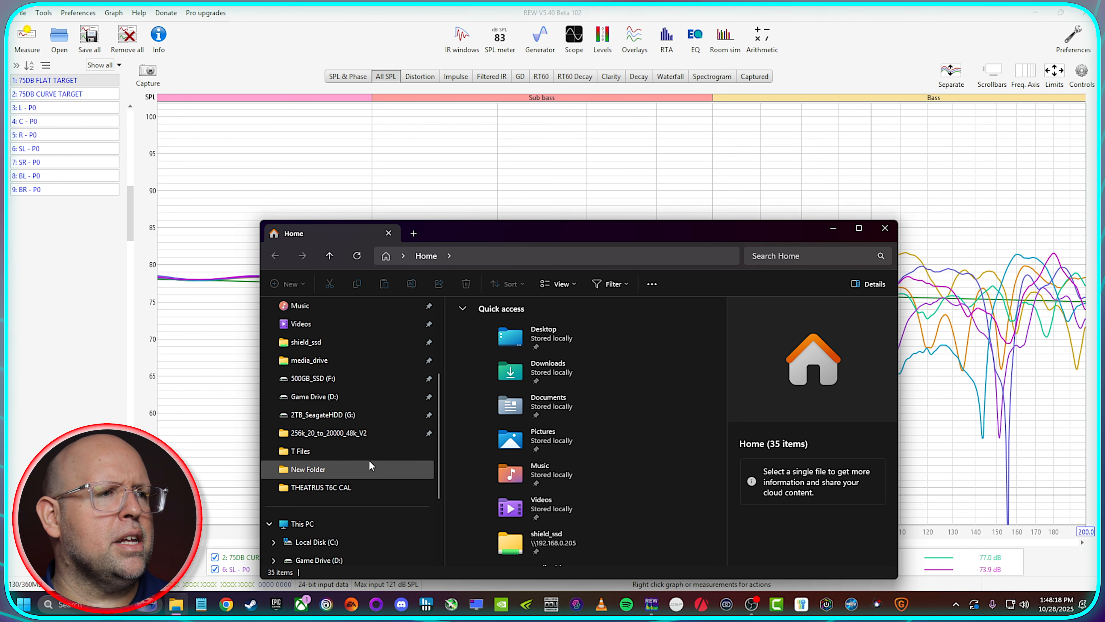
{"action": "left_click", "coordinate": [364, 433]}
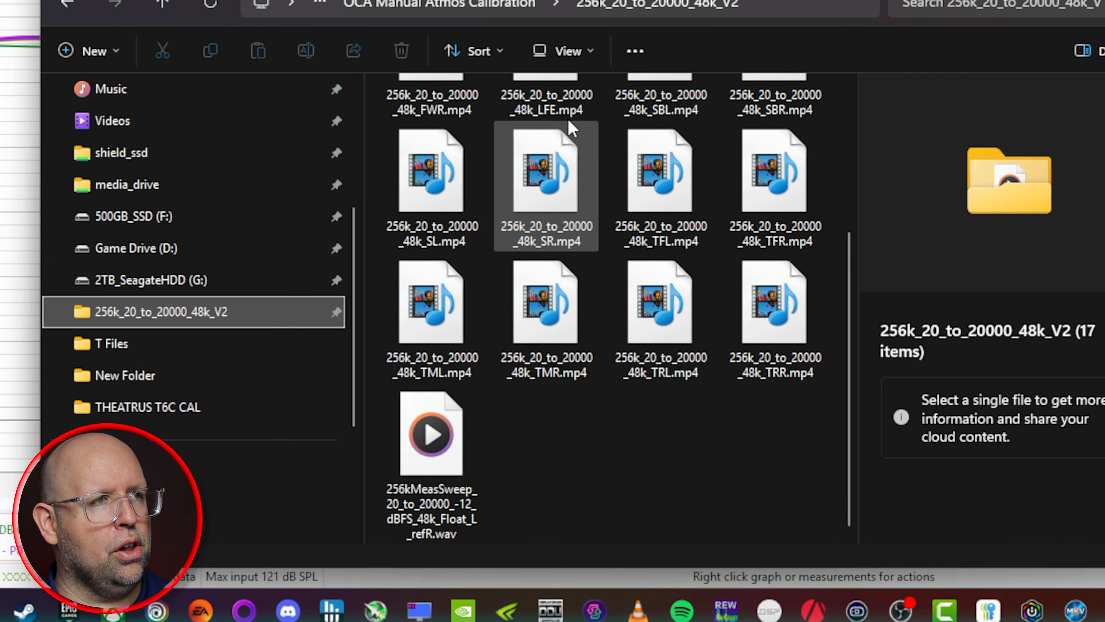
{"action": "scroll", "coordinate": [723, 257], "scroll_direction": "up", "scroll_amount": 3}
{"action": "scroll", "coordinate": [646, 177], "scroll_direction": "down", "scroll_amount": 3}
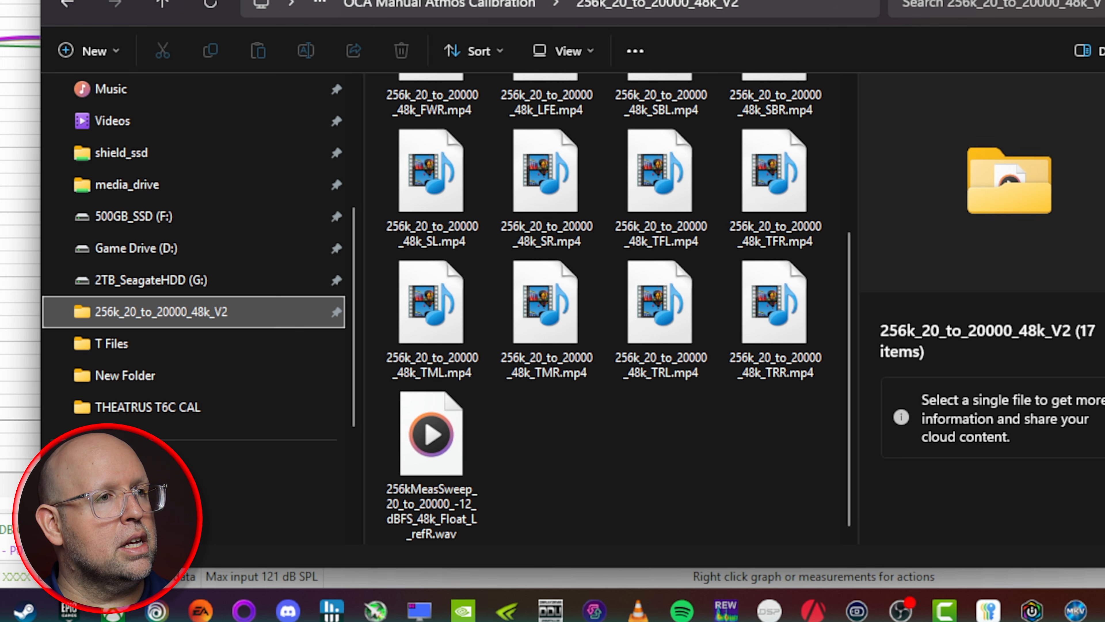
{"action": "double_click", "coordinate": [669, 181]}
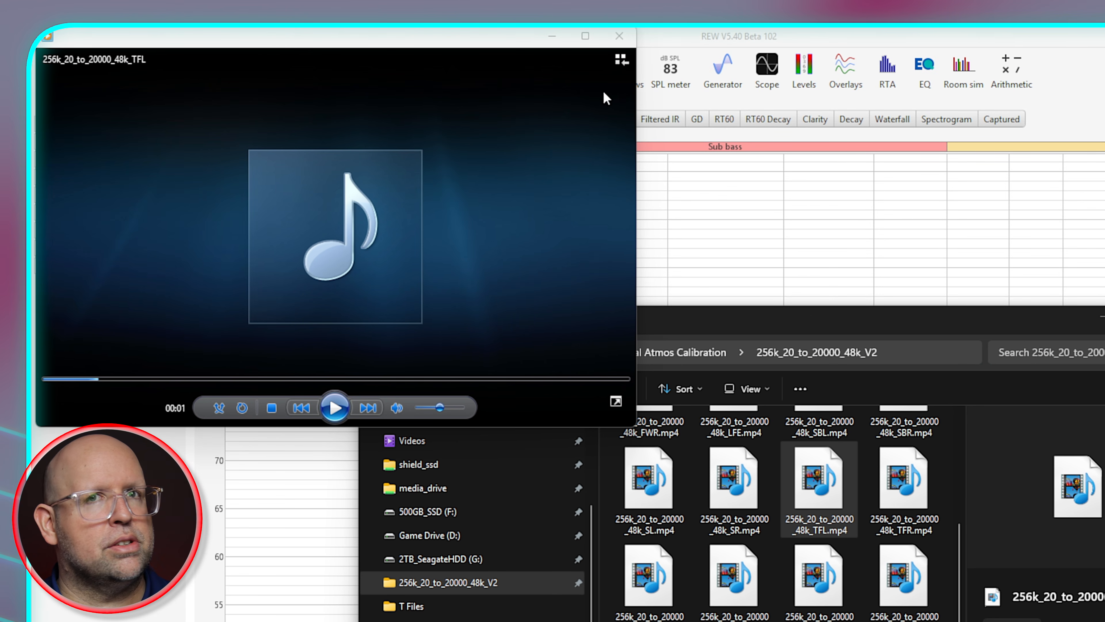
Step: Back in REW, set up a new measurement named TFL - P0 with the output prefix turned off
{"action": "key", "text": "alt+Tab"}
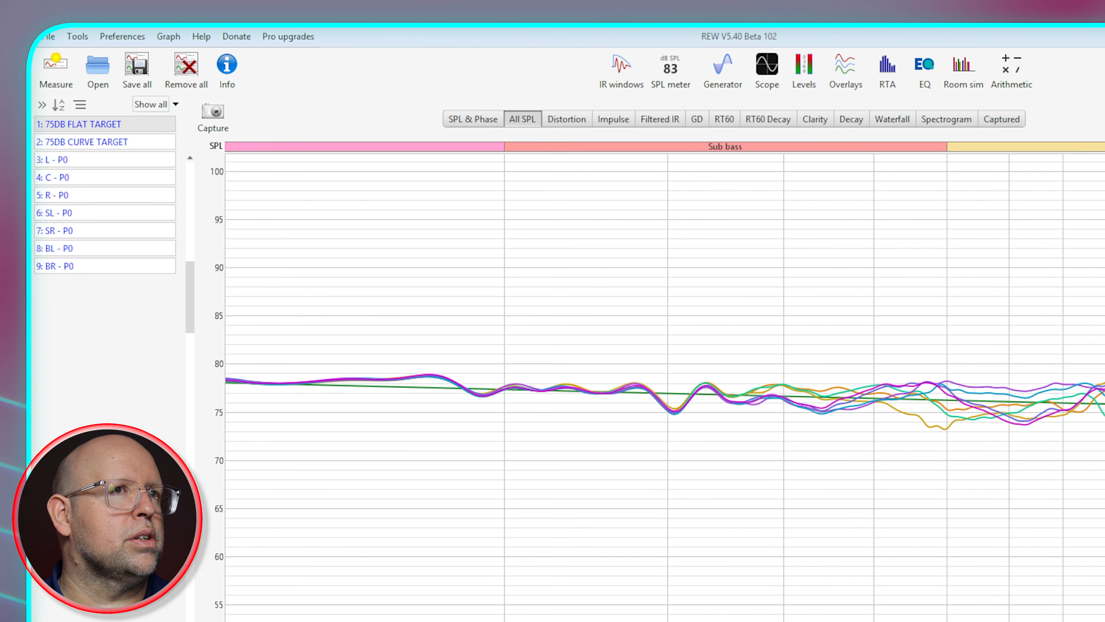
{"action": "left_click", "coordinate": [56, 68]}
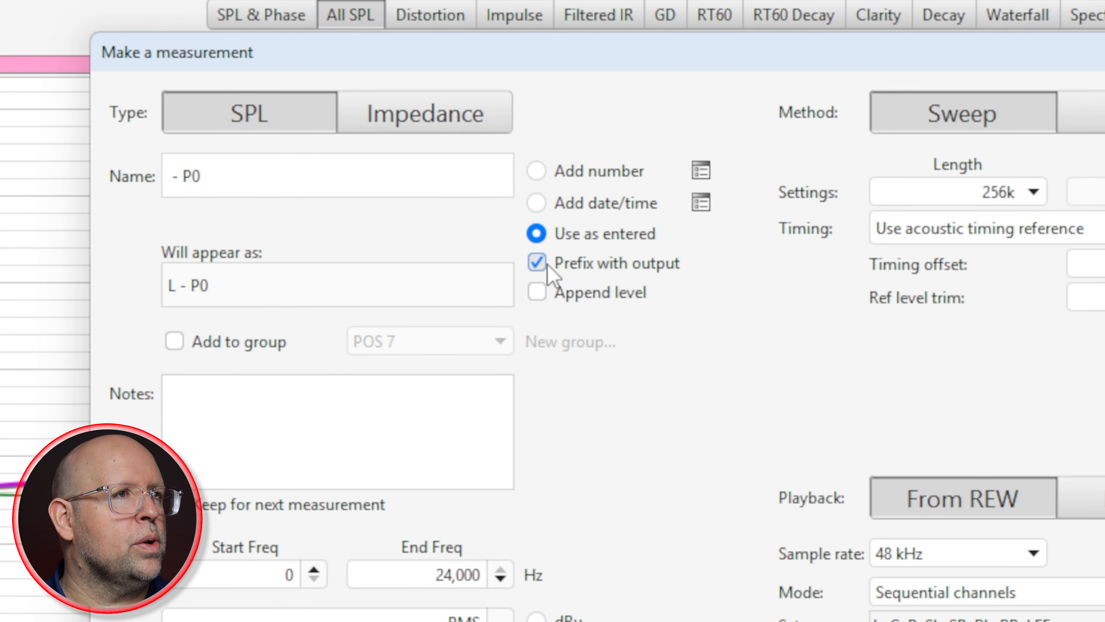
{"action": "left_click", "coordinate": [561, 261]}
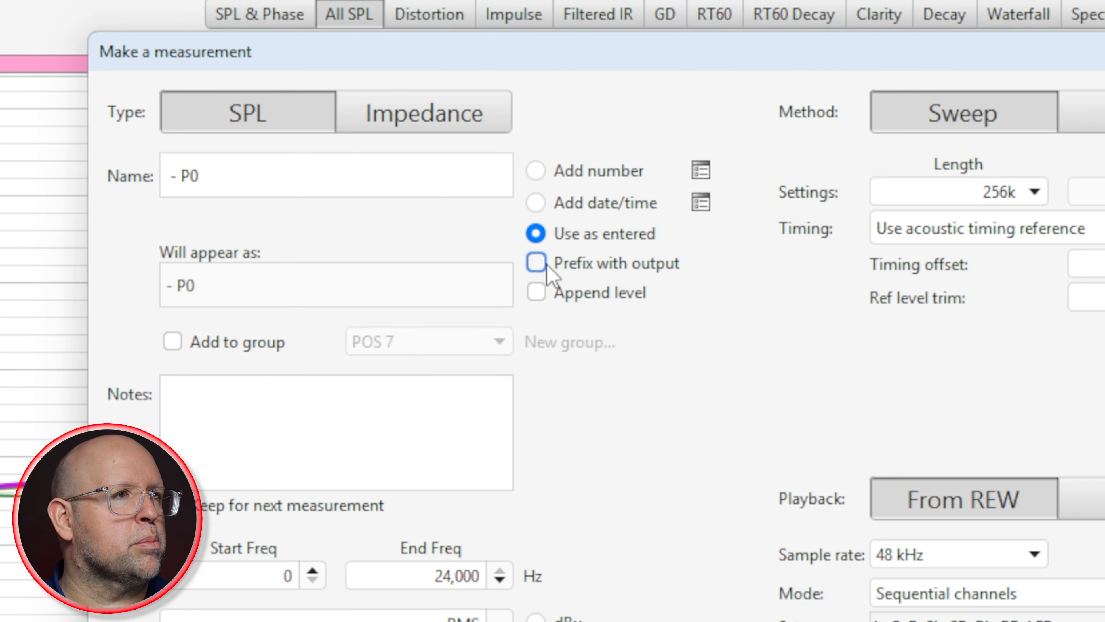
{"action": "left_click", "coordinate": [185, 187]}
{"action": "left_click", "coordinate": [169, 176]}
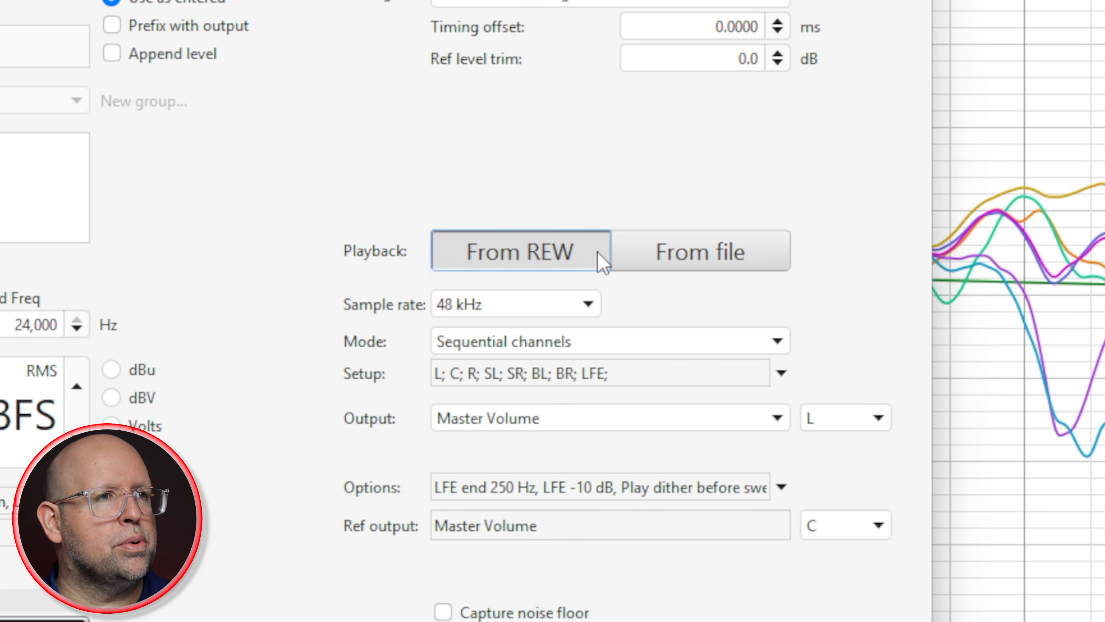
Step: Set sweep playback to From file and load 256kMeasSweep_20_to_20000_-12_dBFS_48k_Float_L_refR.wav from the 256k_20_to_20000_48k_V2 folder
{"action": "left_click", "coordinate": [678, 256]}
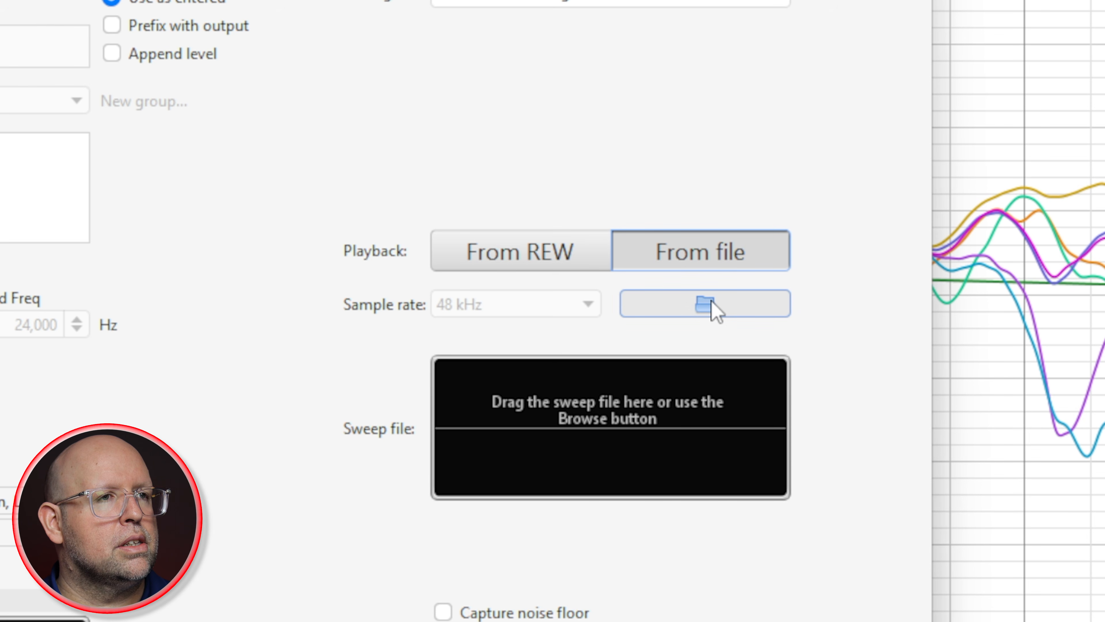
{"action": "left_click", "coordinate": [709, 306]}
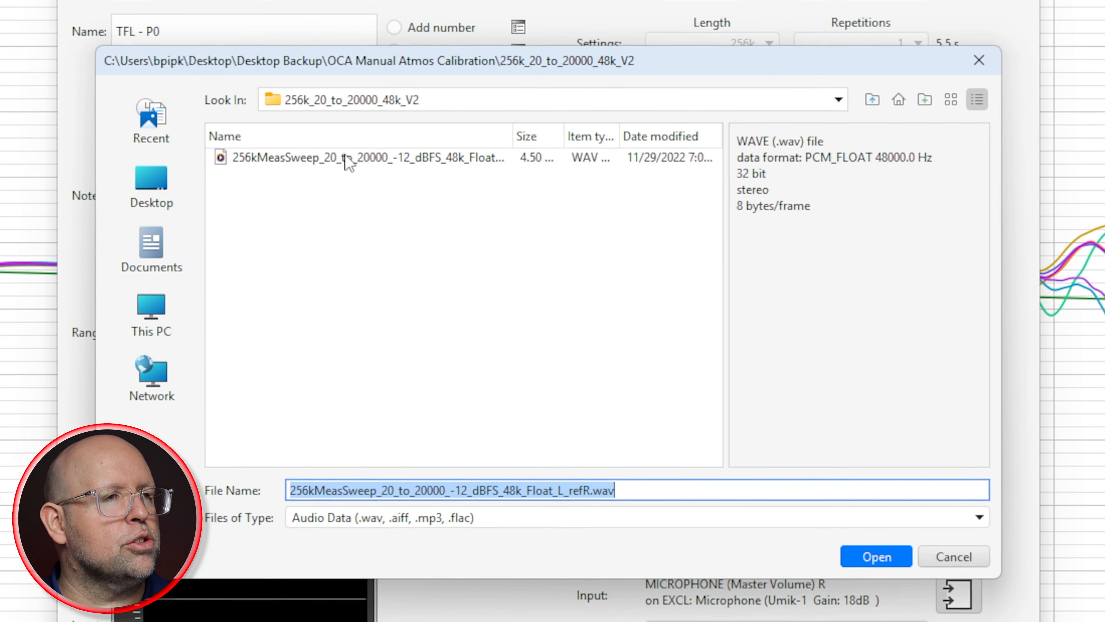
{"action": "left_click", "coordinate": [239, 138]}
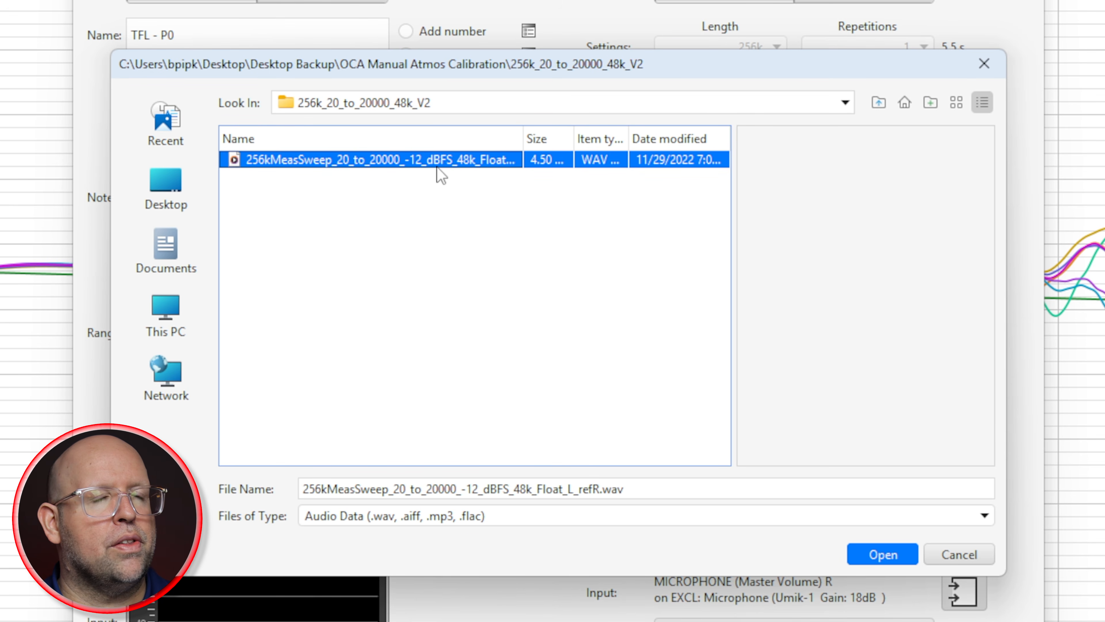
{"action": "left_click", "coordinate": [737, 109]}
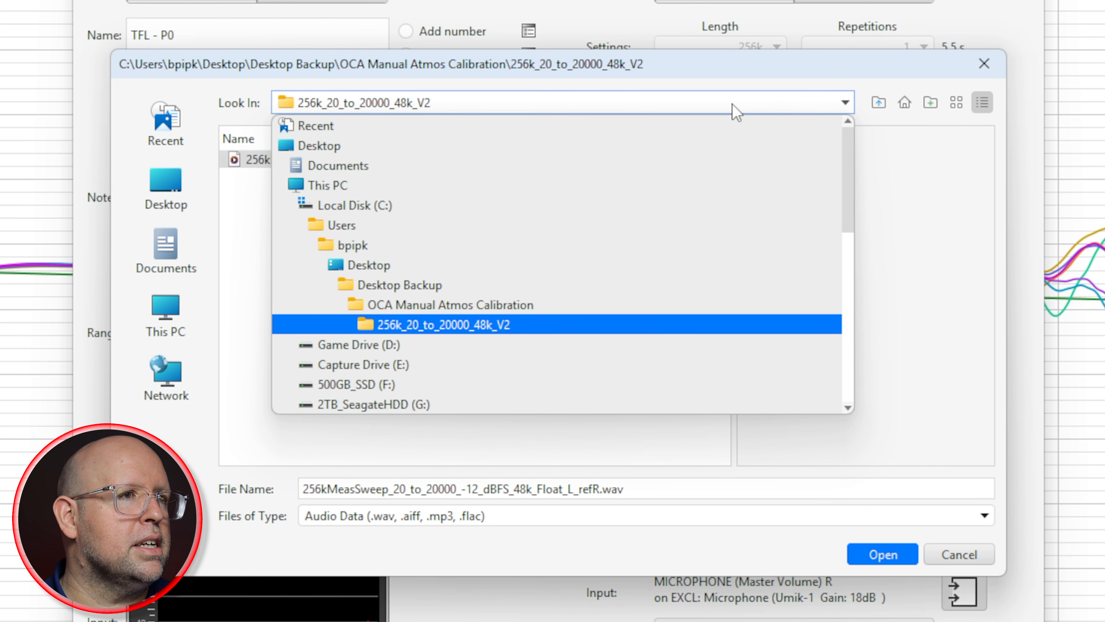
{"action": "left_click", "coordinate": [481, 303]}
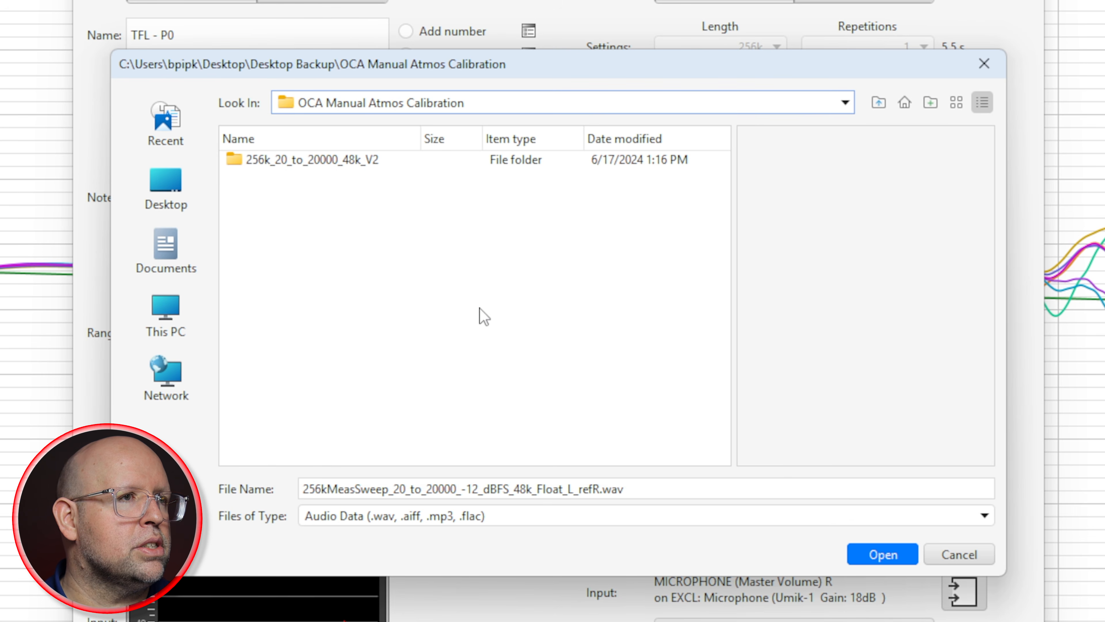
{"action": "double_click", "coordinate": [356, 162]}
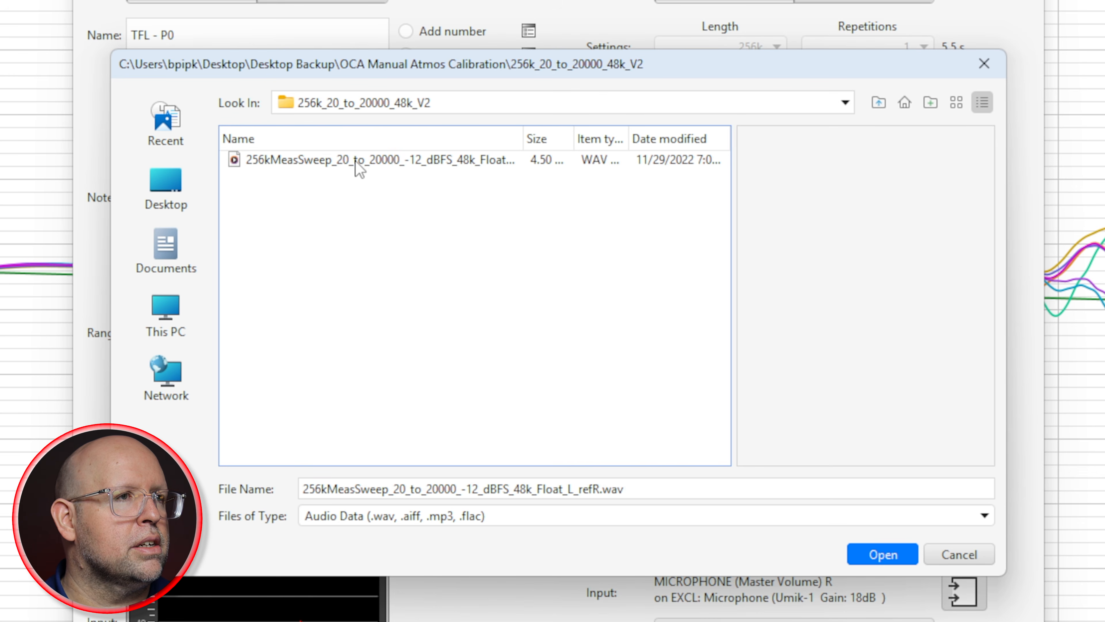
{"action": "left_click", "coordinate": [464, 161]}
{"action": "left_click", "coordinate": [890, 550]}
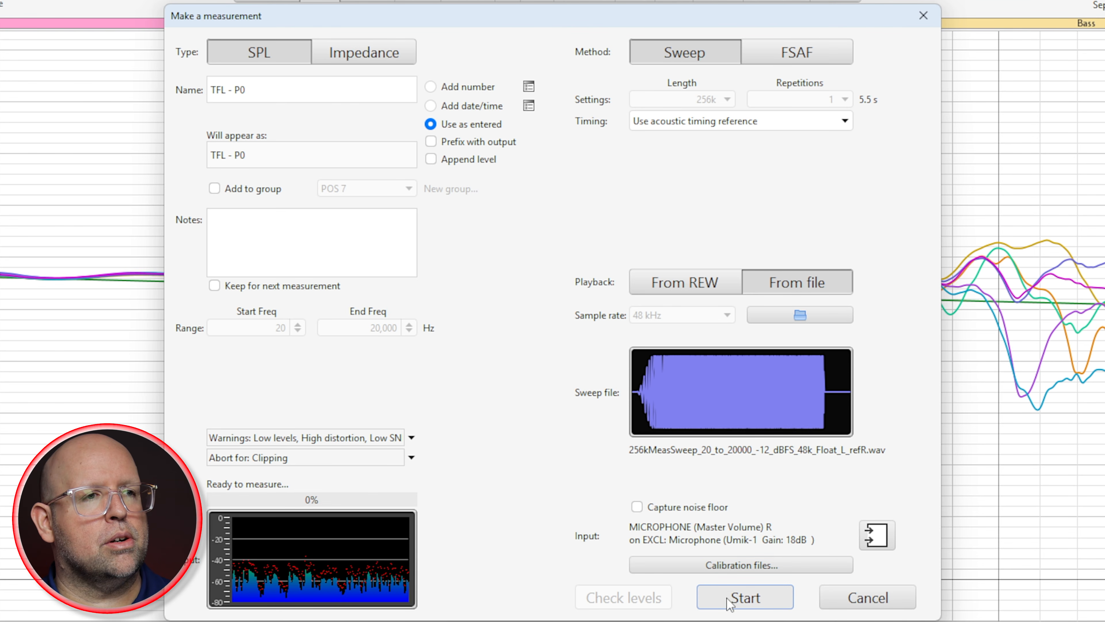
Step: Start the TFL - P0 measurement, play the paused TFL sweep in the media player, and close the player once captured
{"action": "left_click", "coordinate": [740, 597]}
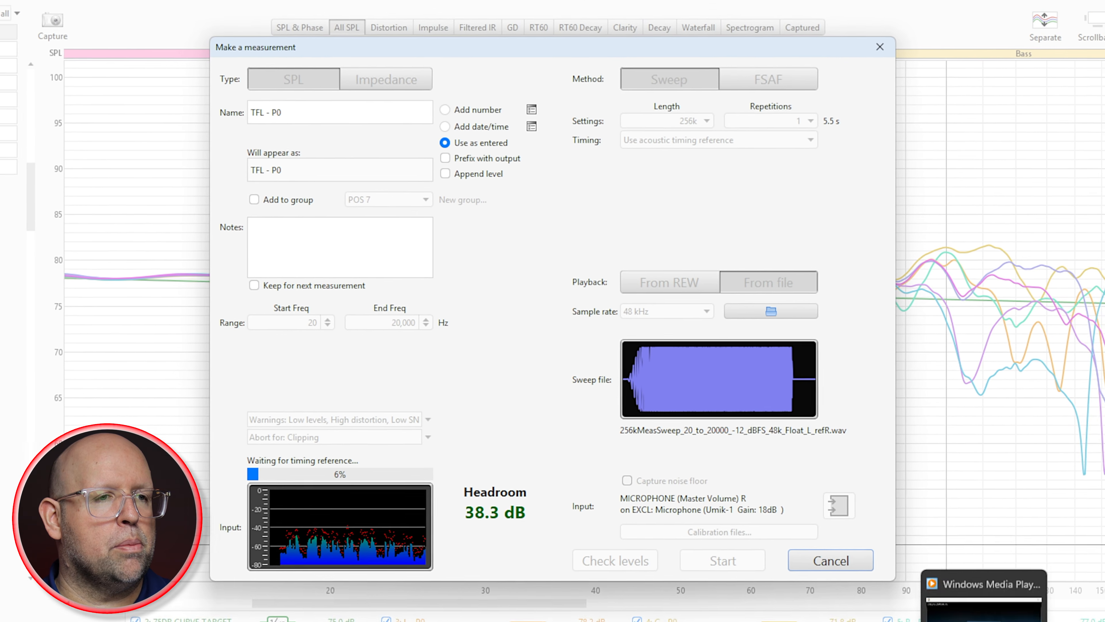
{"action": "left_click", "coordinate": [902, 604]}
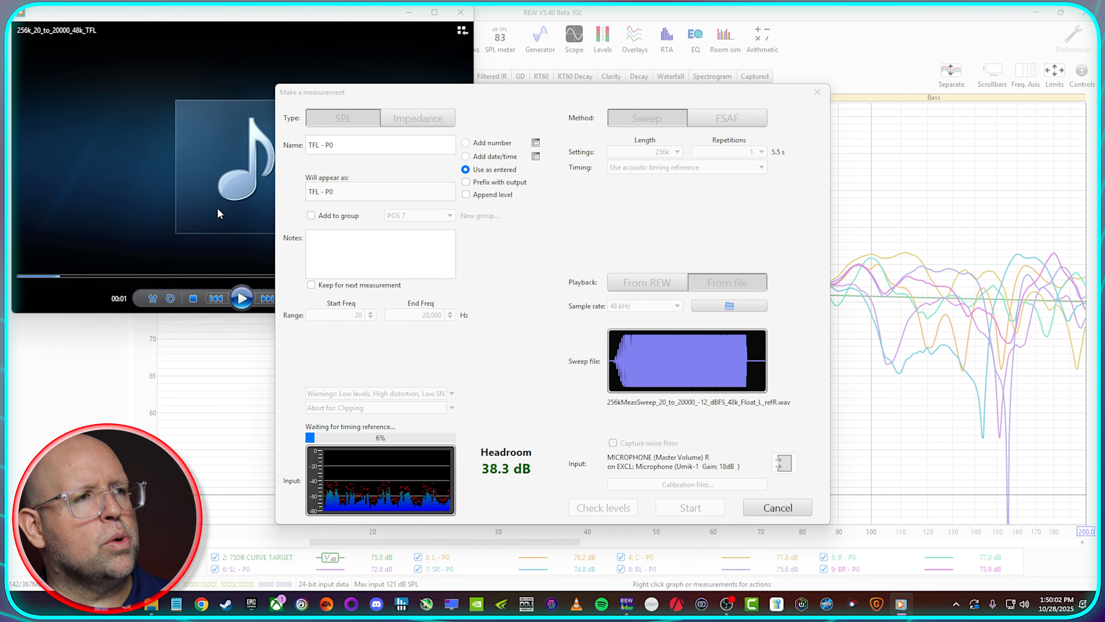
{"action": "left_click", "coordinate": [243, 299]}
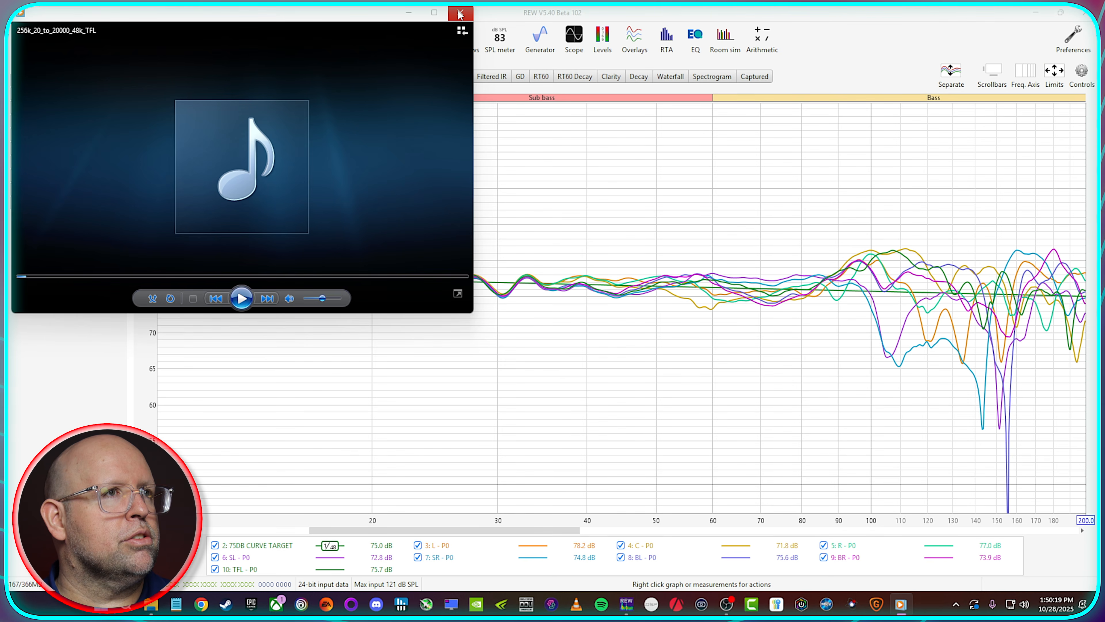
{"action": "left_click", "coordinate": [460, 14]}
Step: Isolate the TFL - P0 trace and compare it in turn with the 75DB CURVE TARGET and L - P0 traces
{"action": "right_click", "coordinate": [492, 552]}
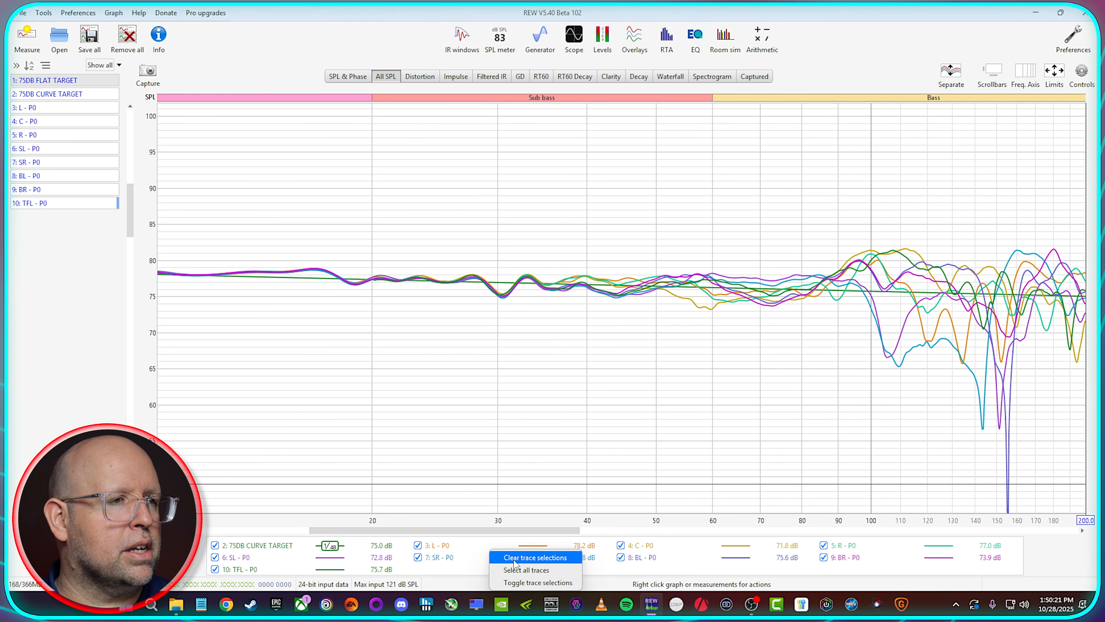
{"action": "left_click", "coordinate": [535, 558]}
{"action": "left_click", "coordinate": [214, 569]}
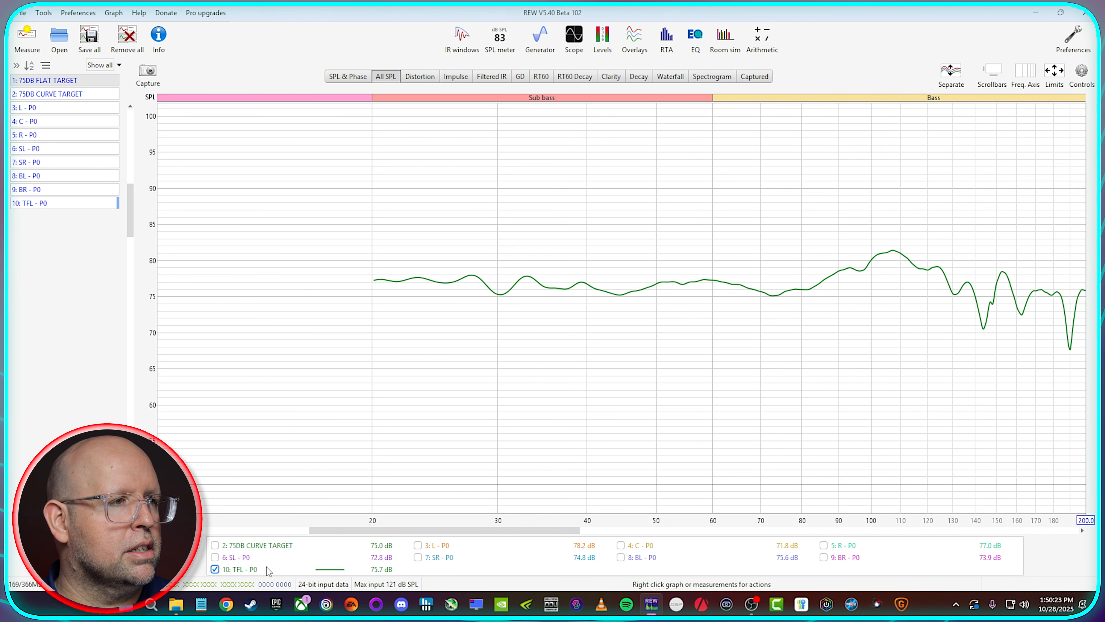
{"action": "left_click", "coordinate": [215, 545]}
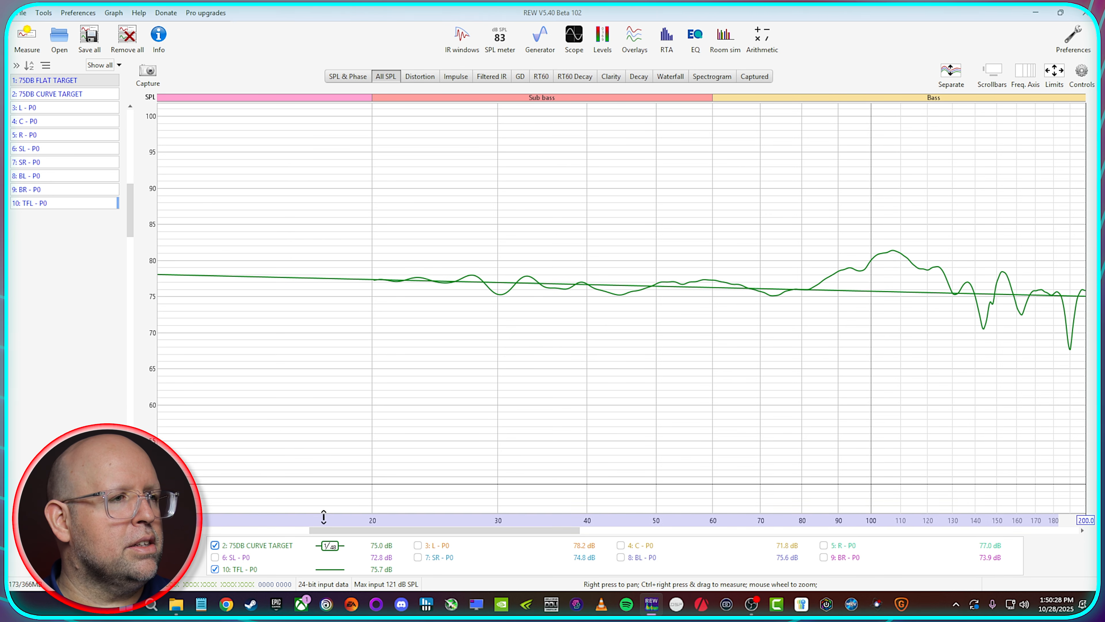
{"action": "left_click", "coordinate": [214, 545]}
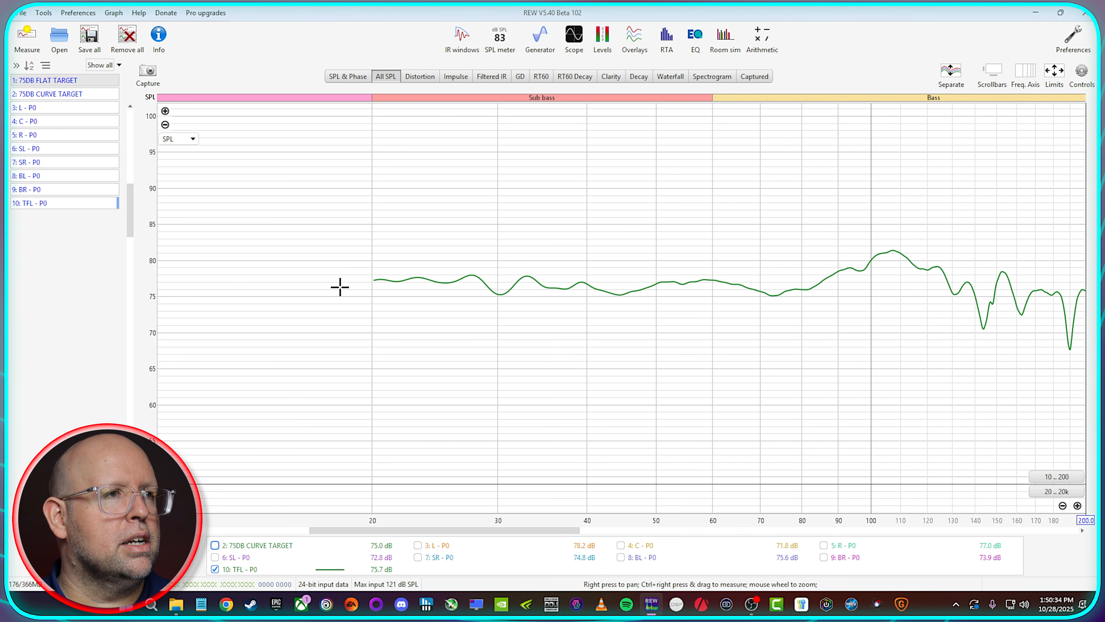
{"action": "left_click", "coordinate": [417, 545]}
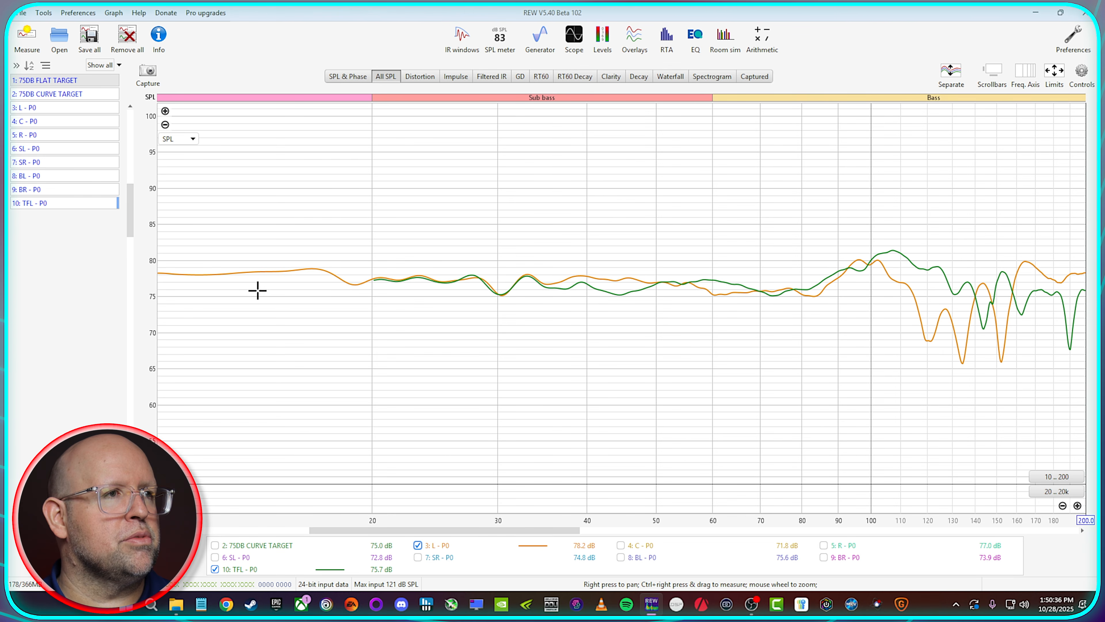
{"action": "key", "text": "space"}
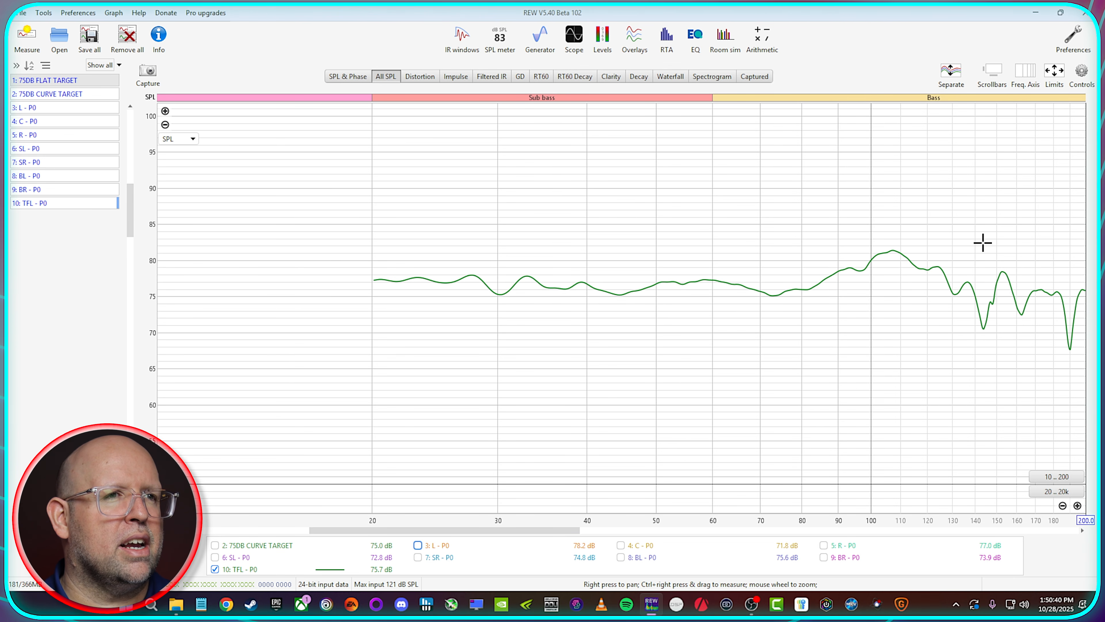
{"action": "left_click", "coordinate": [267, 546]}
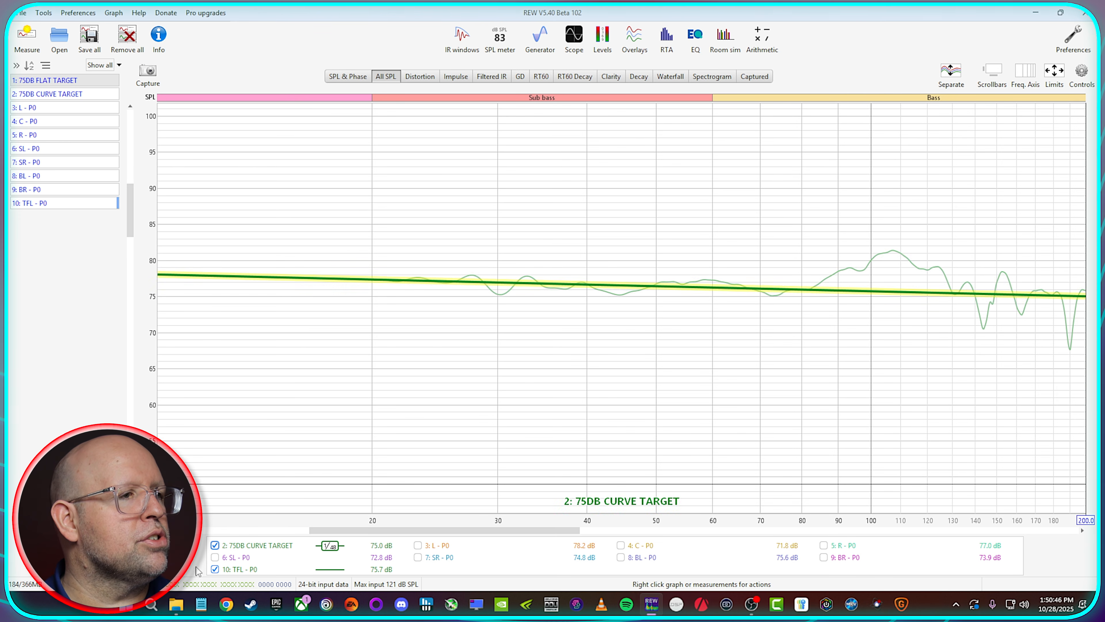
Step: Open 256k_20_to_20000_48k_TFR.mp4 from the sweep folder in File Explorer and pause playback near its start
{"action": "left_click", "coordinate": [176, 605]}
{"action": "double_click", "coordinate": [679, 355]}
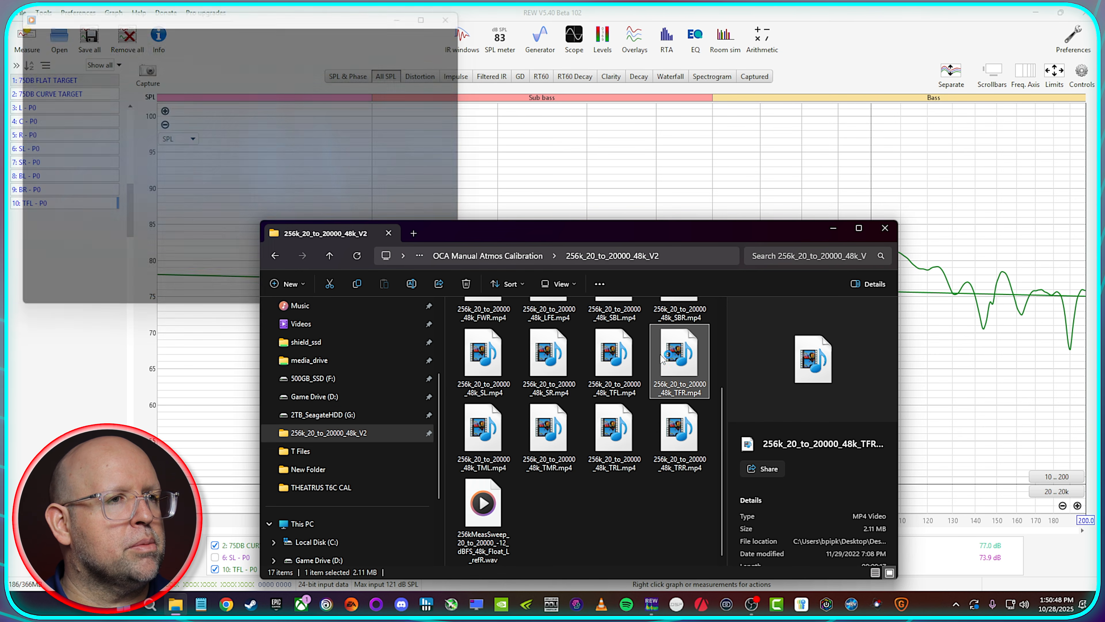
{"action": "left_click", "coordinate": [248, 300]}
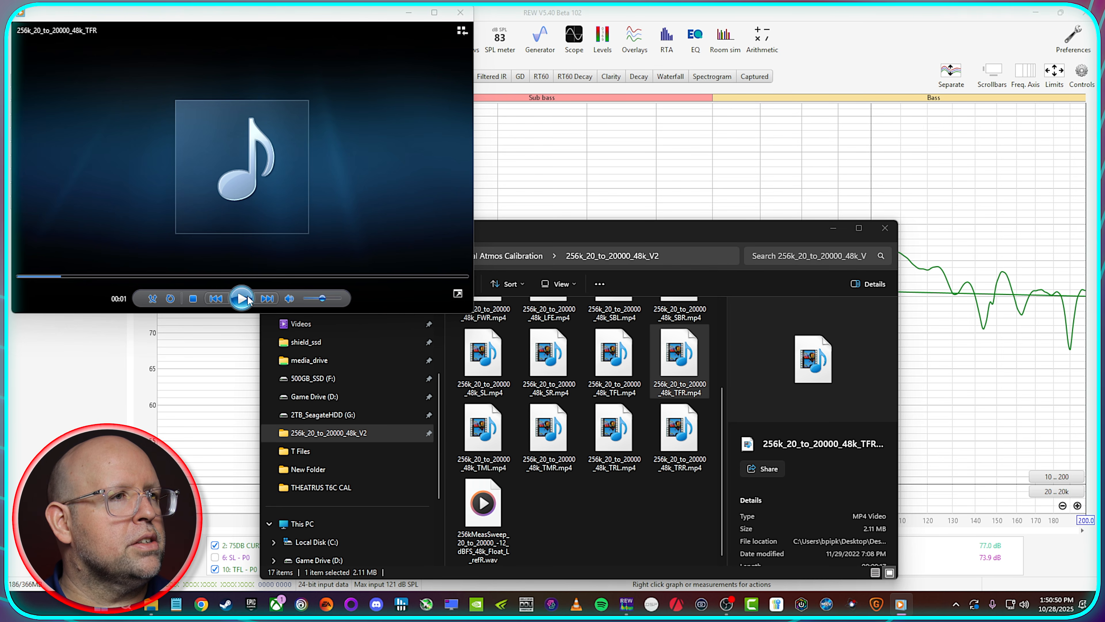
Step: In REW, measure the TFR sweep as TFR - P0, then select the TFL - P0 and TFR - P0 measurements
{"action": "left_click", "coordinate": [824, 37]}
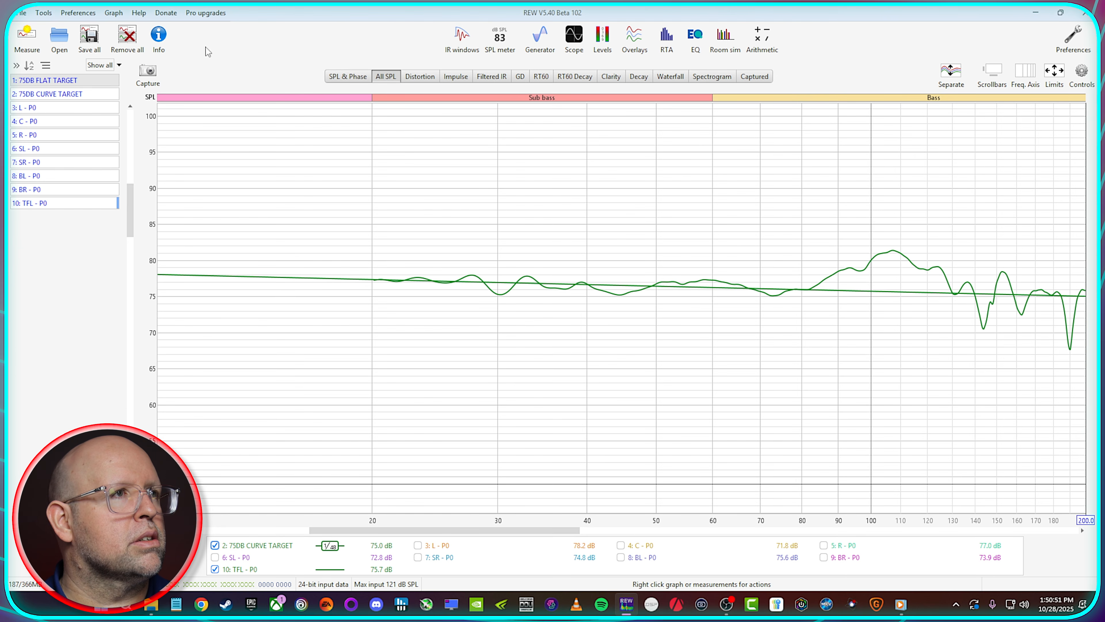
{"action": "left_click", "coordinate": [24, 40]}
{"action": "double_click", "coordinate": [311, 145]}
{"action": "type", "text": "TFR - P0"}
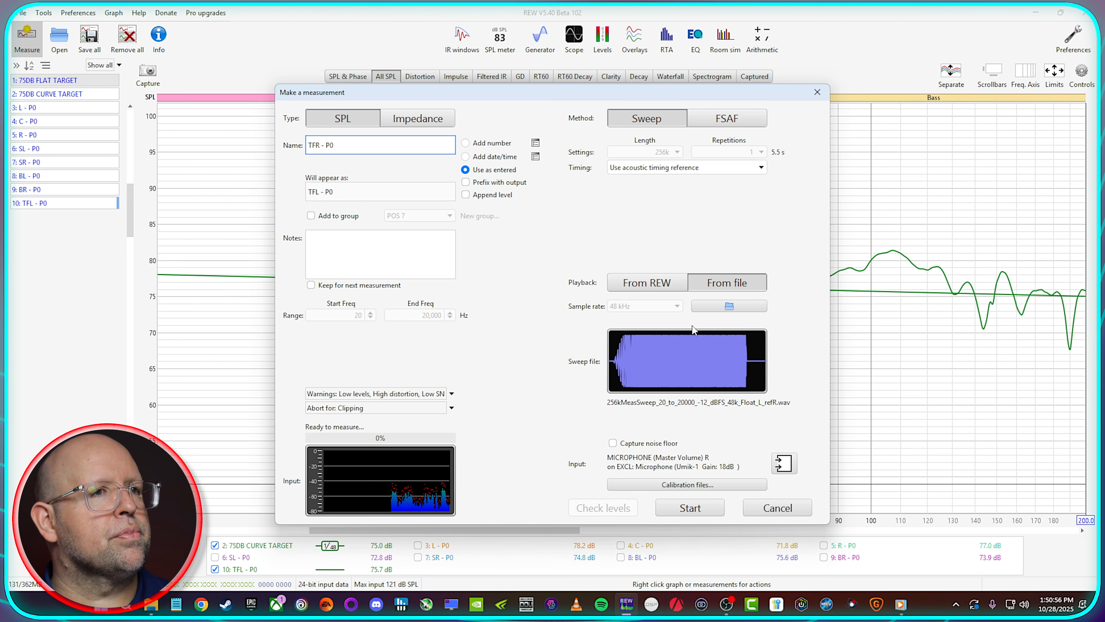
{"action": "left_click", "coordinate": [695, 508]}
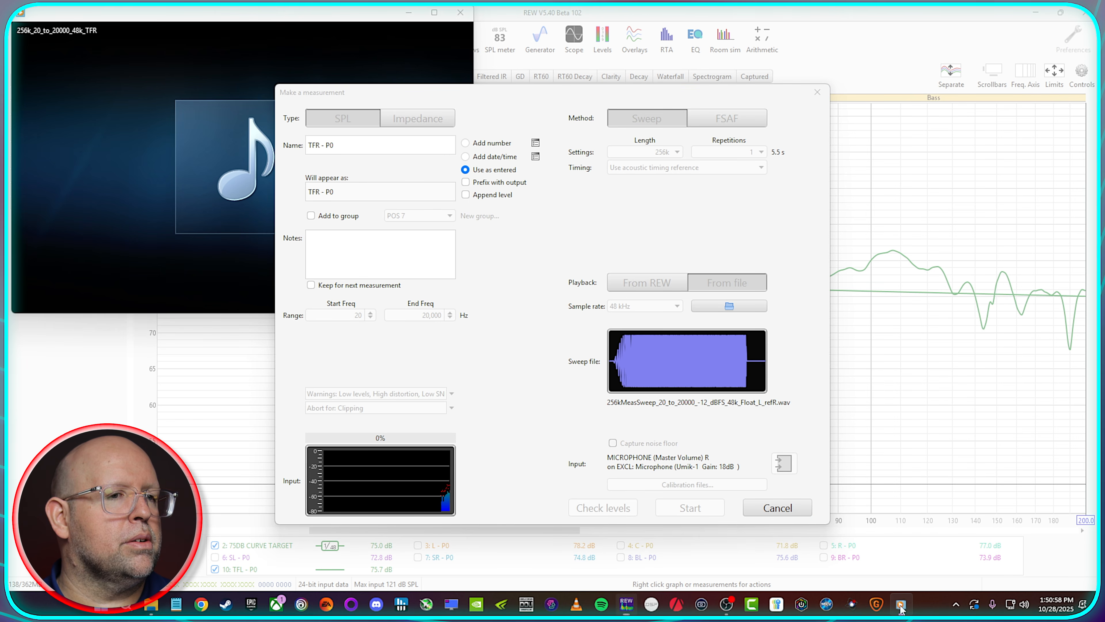
{"action": "left_click", "coordinate": [243, 299]}
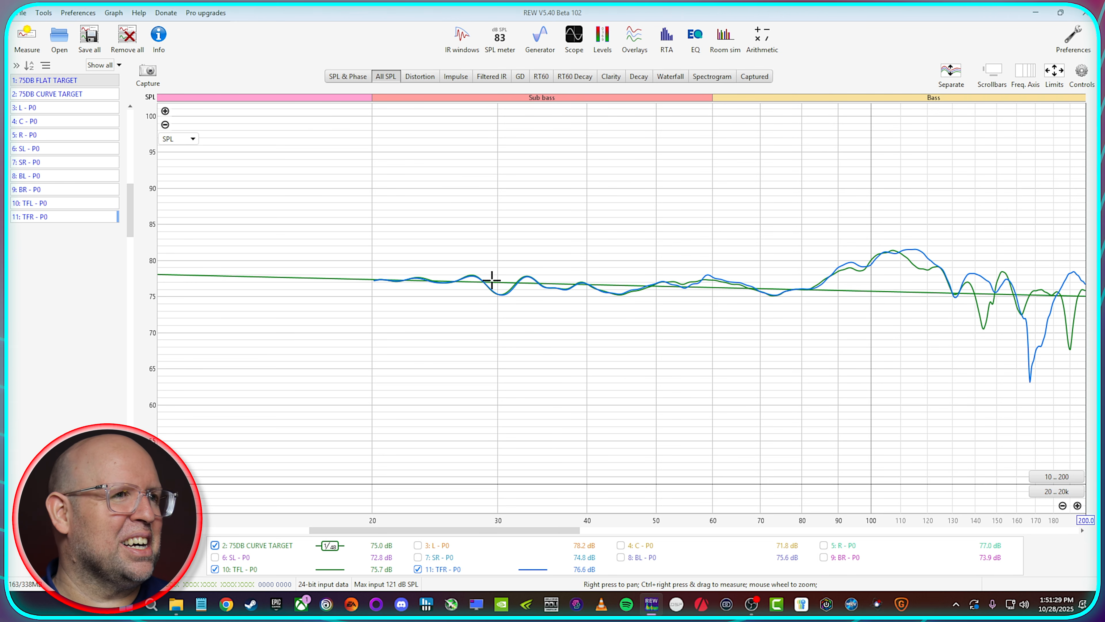
{"action": "left_click", "coordinate": [81, 216]}
{"action": "left_click", "coordinate": [81, 203]}
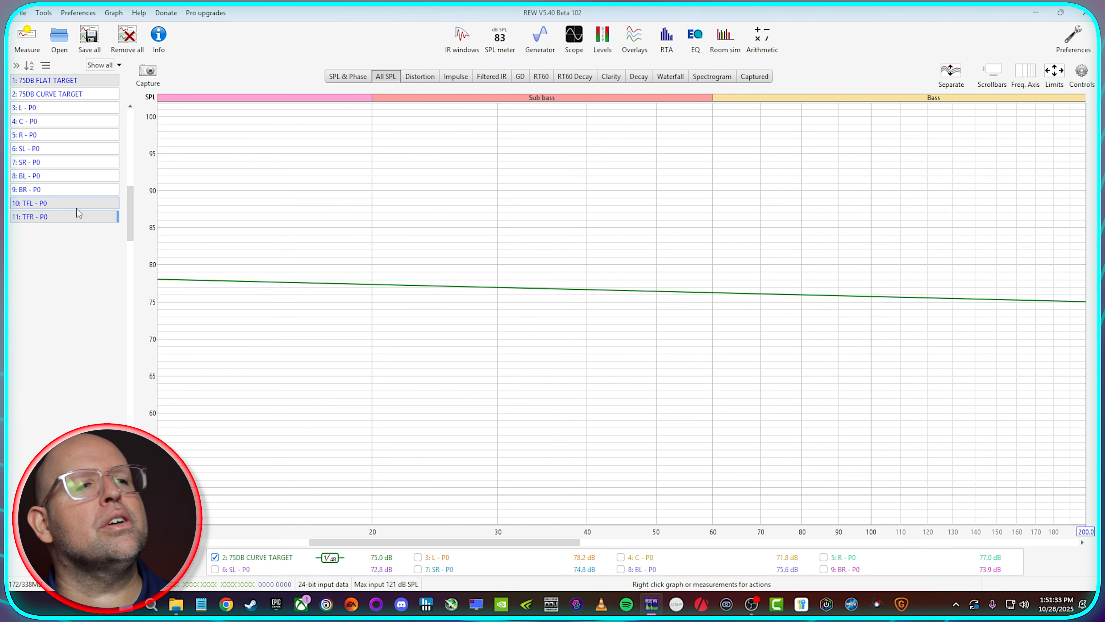
Step: Open 256k_20_to_20000_48k_TRL.mp4 from the sweep folder in File Explorer and pause playback near its start
{"action": "left_click", "coordinate": [175, 604]}
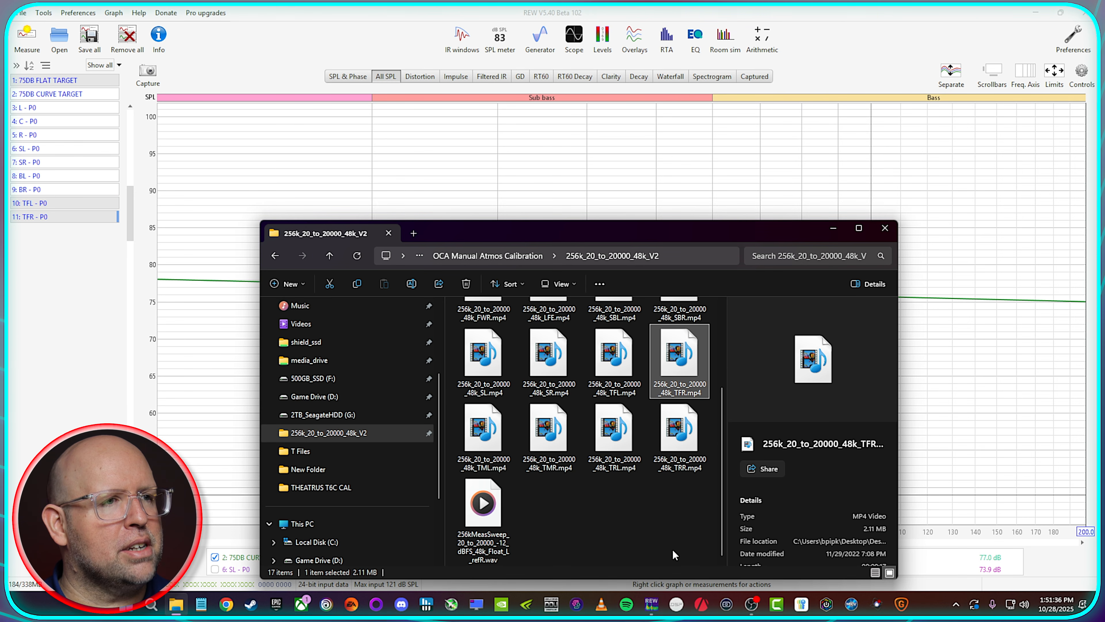
{"action": "double_click", "coordinate": [623, 422]}
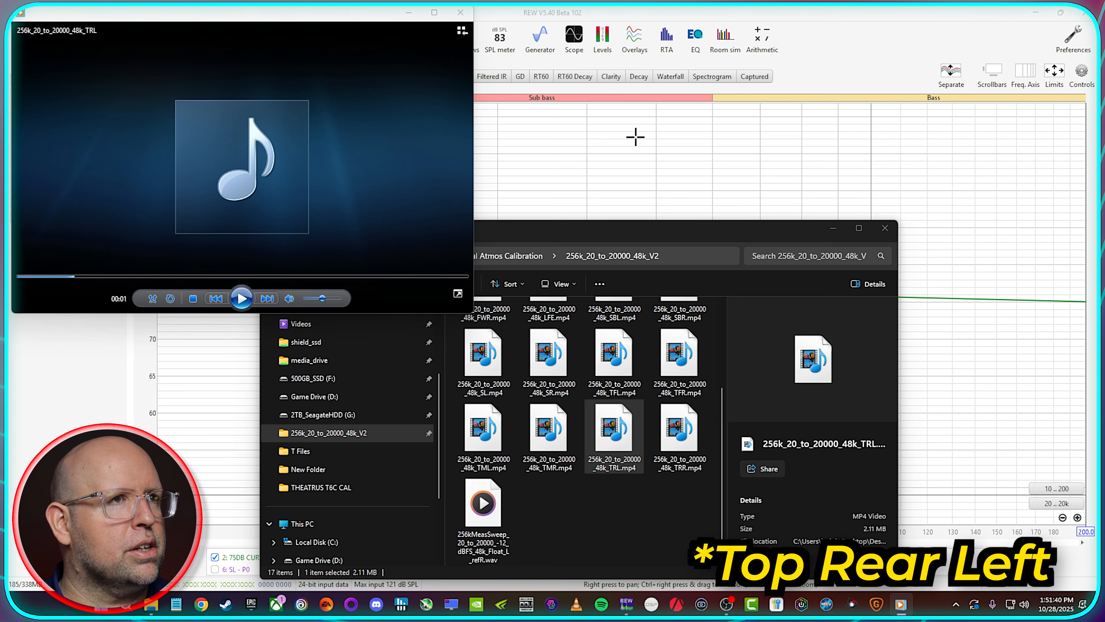
Step: In REW, measure the top rear left sweep as TRL - P0, resuming the paused file playback once the measurement is waiting
{"action": "left_click", "coordinate": [636, 138]}
{"action": "left_click", "coordinate": [26, 37]}
{"action": "double_click", "coordinate": [312, 145]}
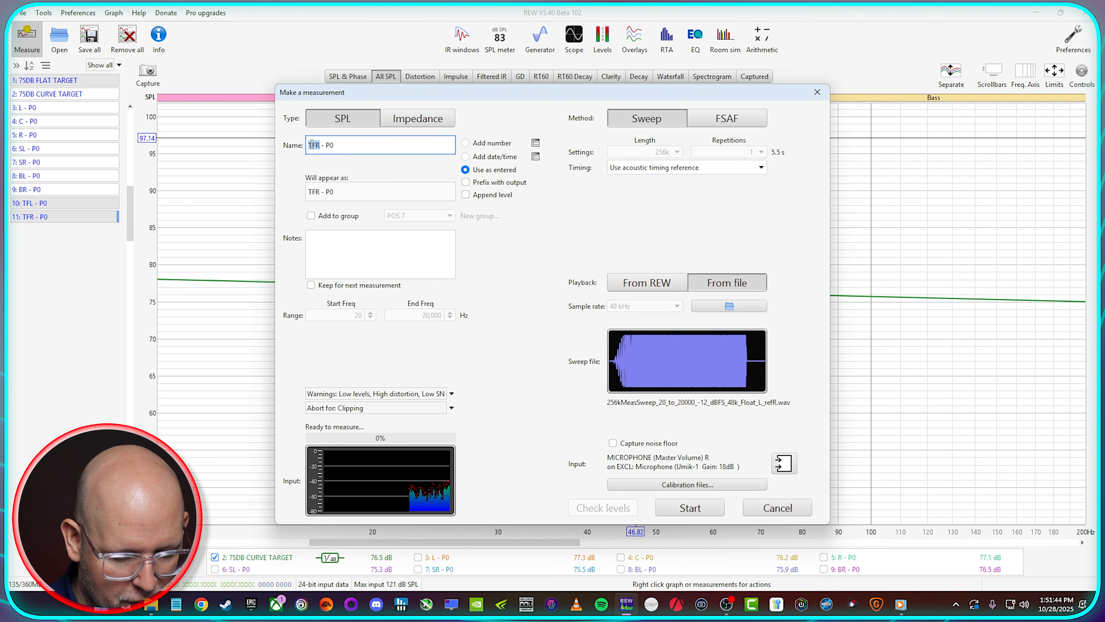
{"action": "type", "text": "T"}
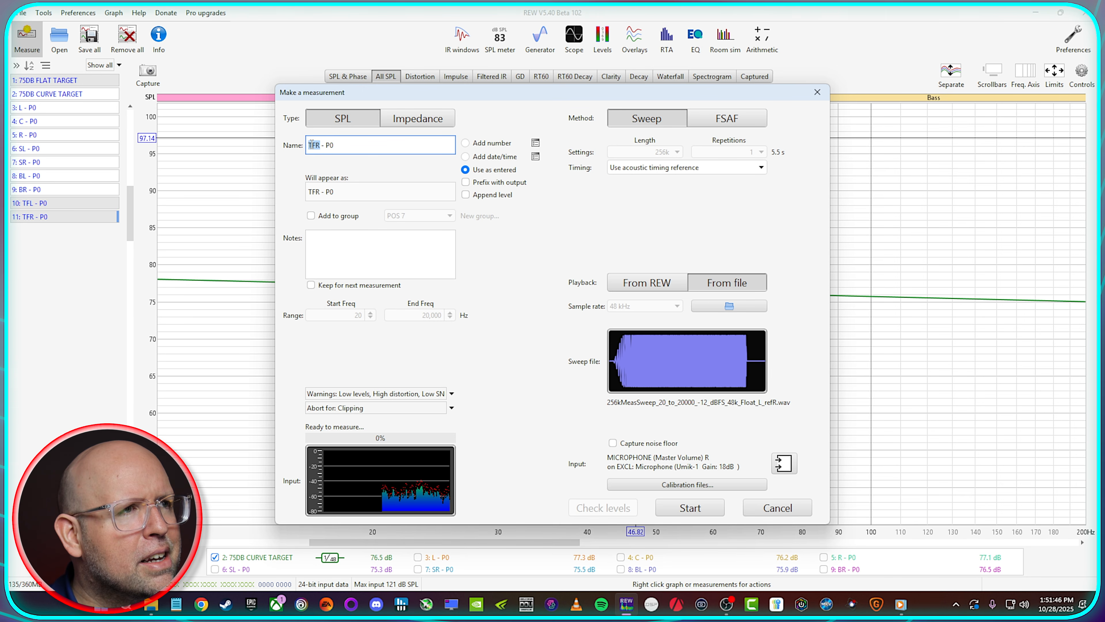
{"action": "type", "text": "RL"}
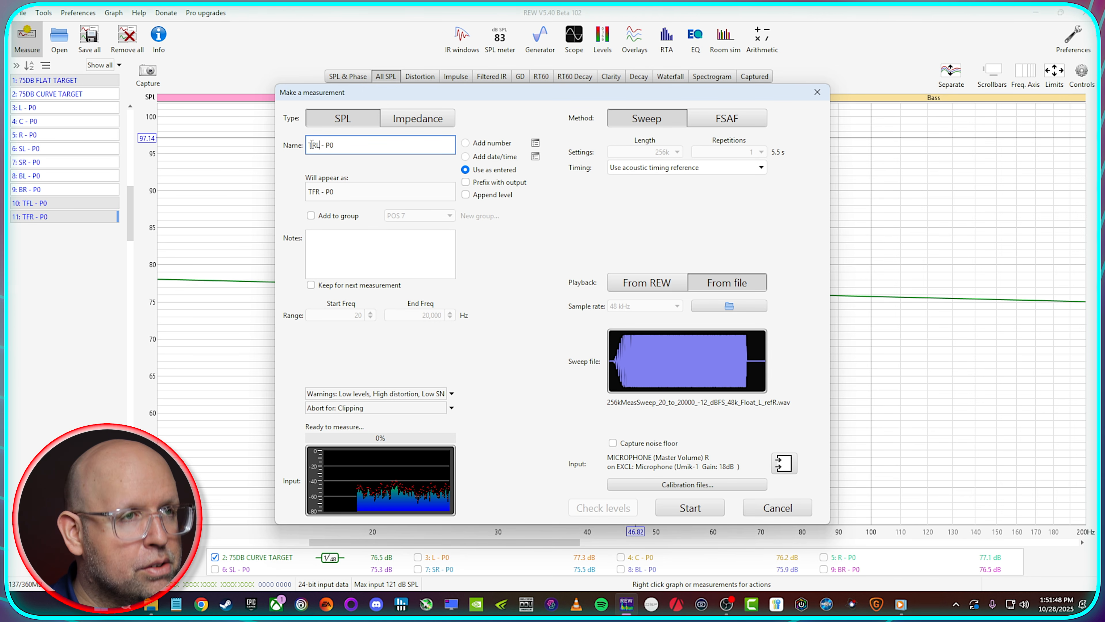
{"action": "left_click", "coordinate": [690, 507]}
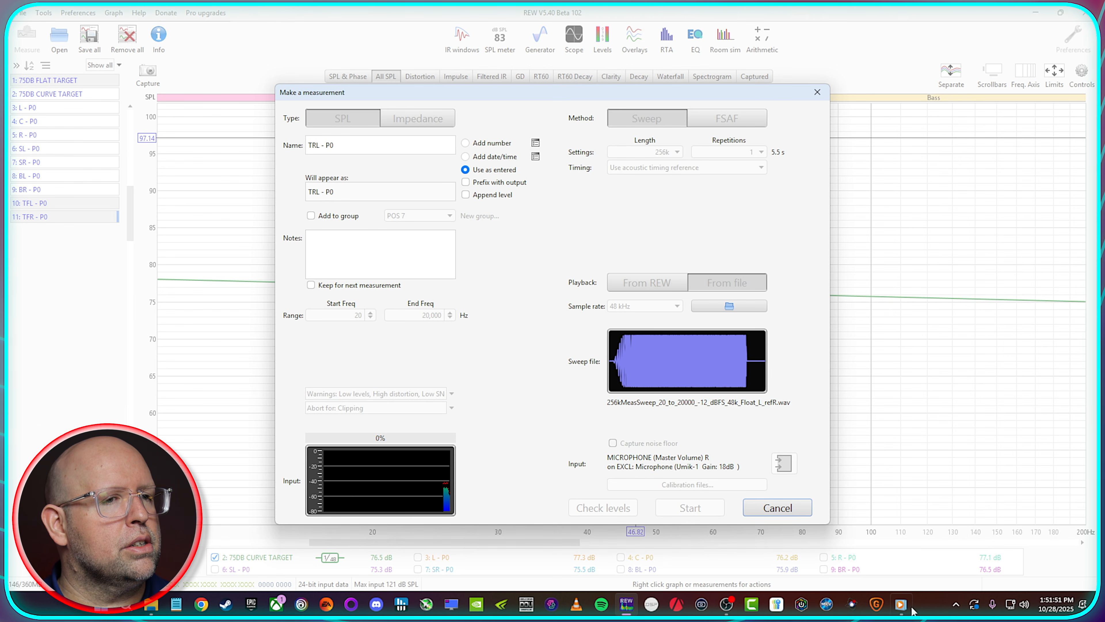
{"action": "left_click", "coordinate": [895, 610]}
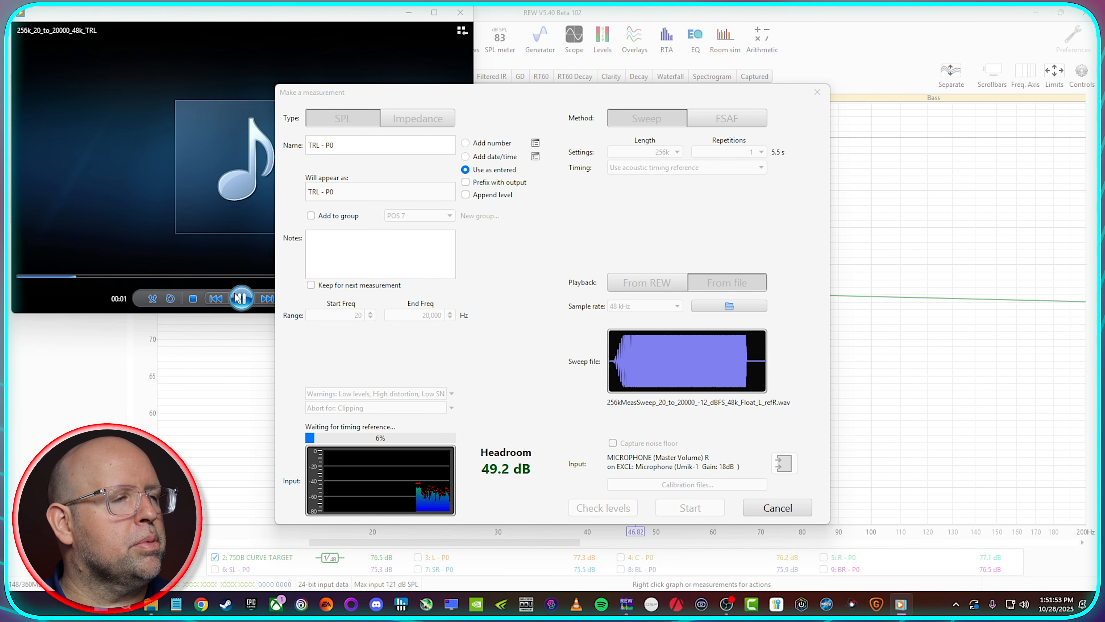
{"action": "left_click", "coordinate": [213, 277]}
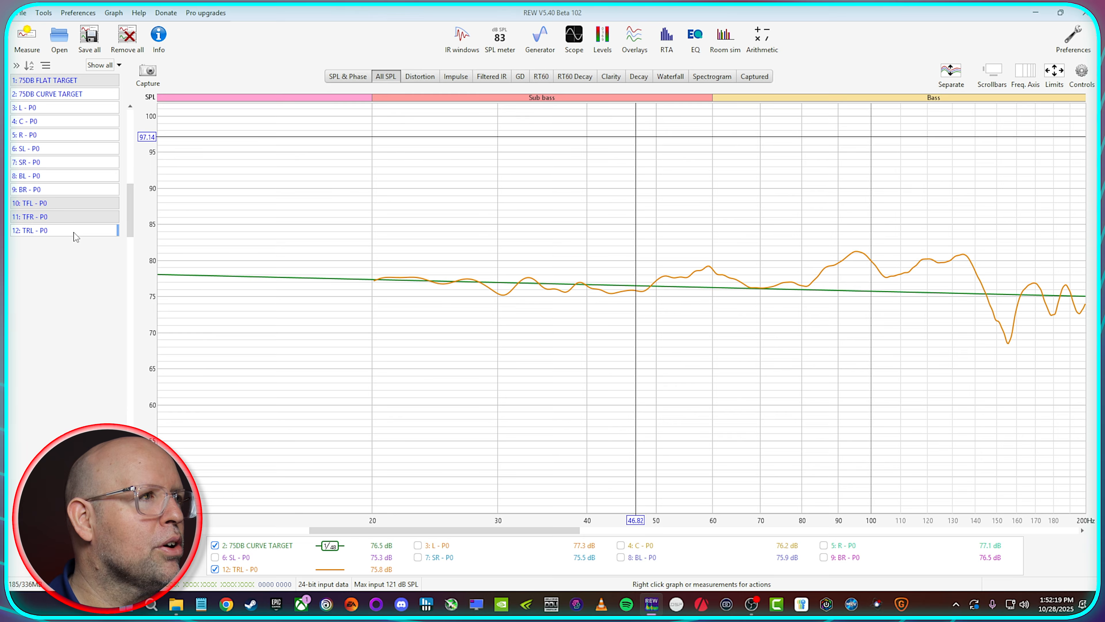
Step: Open 256k_20_to_20000_48k_TRR.mp4 from the sweep folder in File Explorer, pause playback near its start and return to REW
{"action": "left_click", "coordinate": [177, 604]}
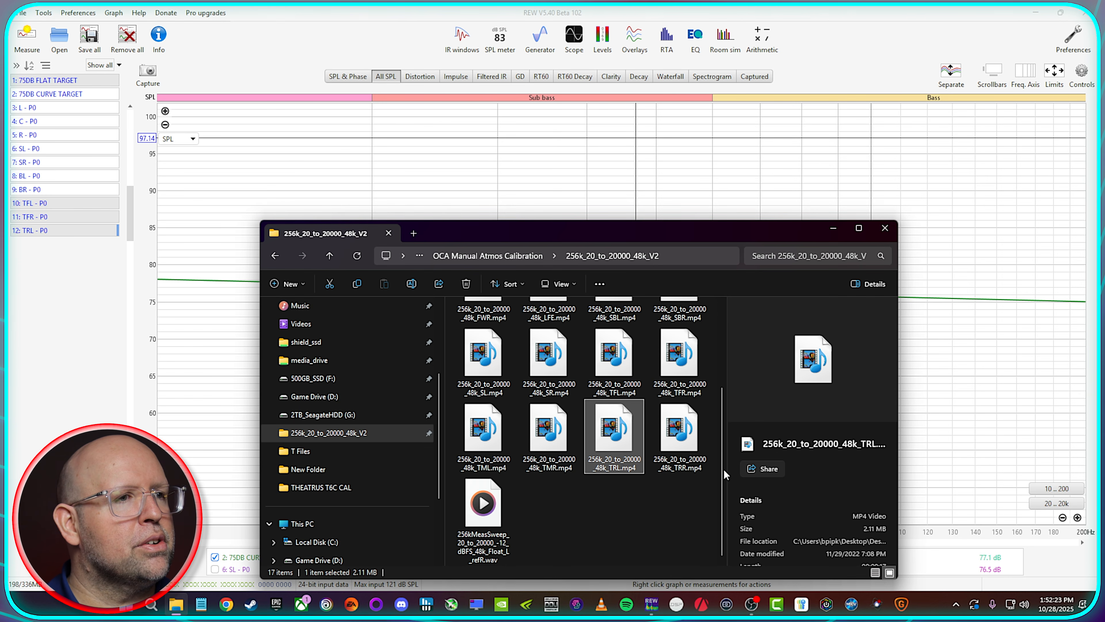
{"action": "double_click", "coordinate": [679, 429]}
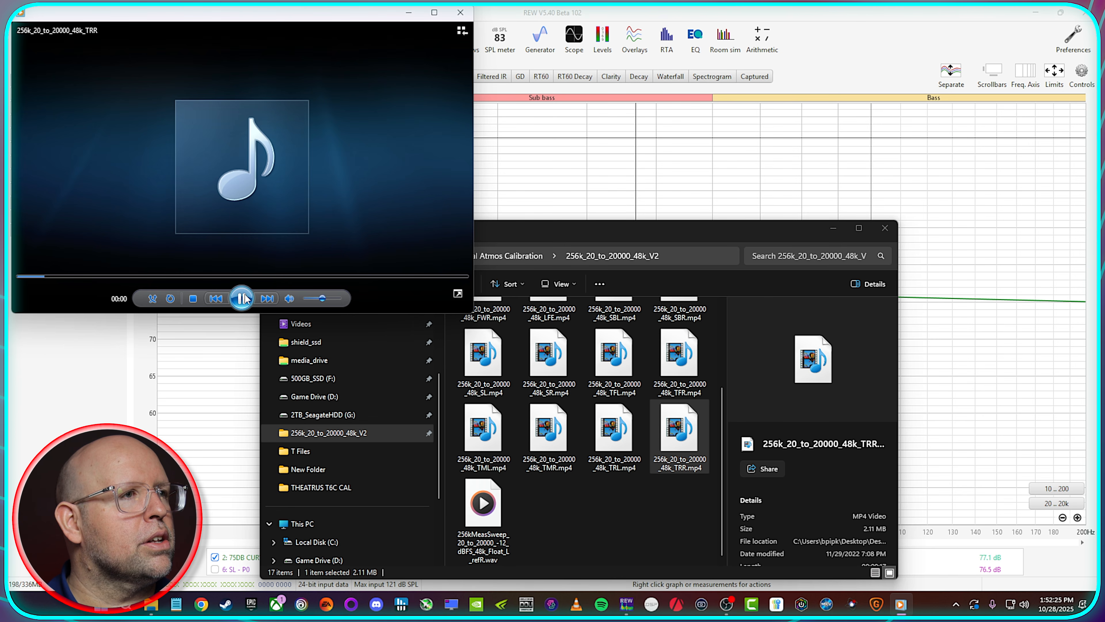
{"action": "left_click", "coordinate": [664, 127]}
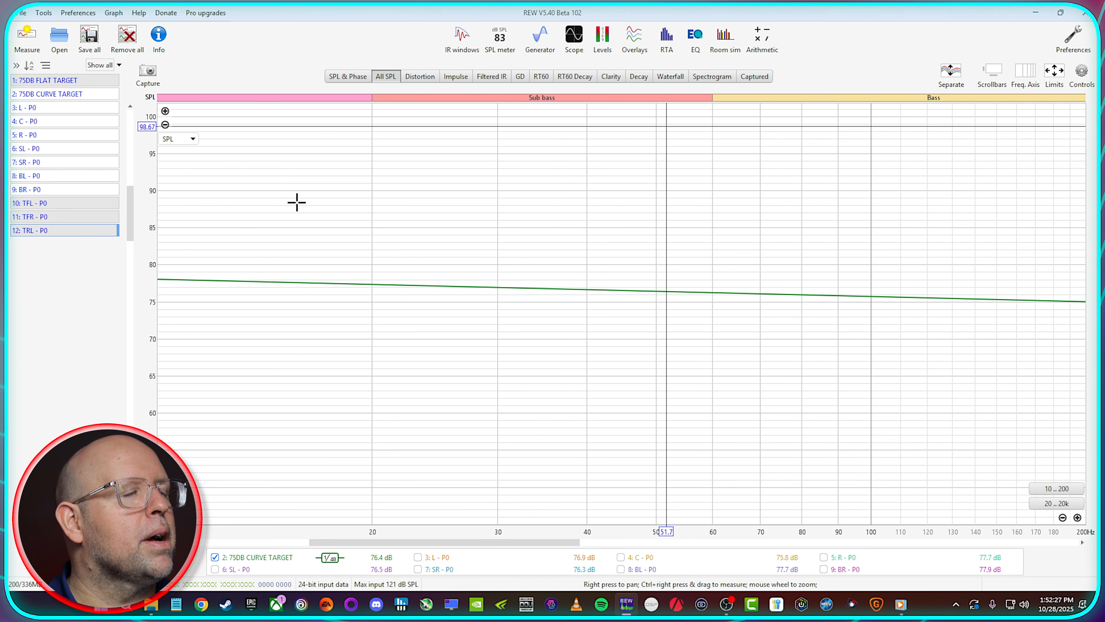
Step: Measure the top rear right sweep as TRR - P0, resuming the paused file playback once the measurement has started
{"action": "left_click", "coordinate": [25, 36]}
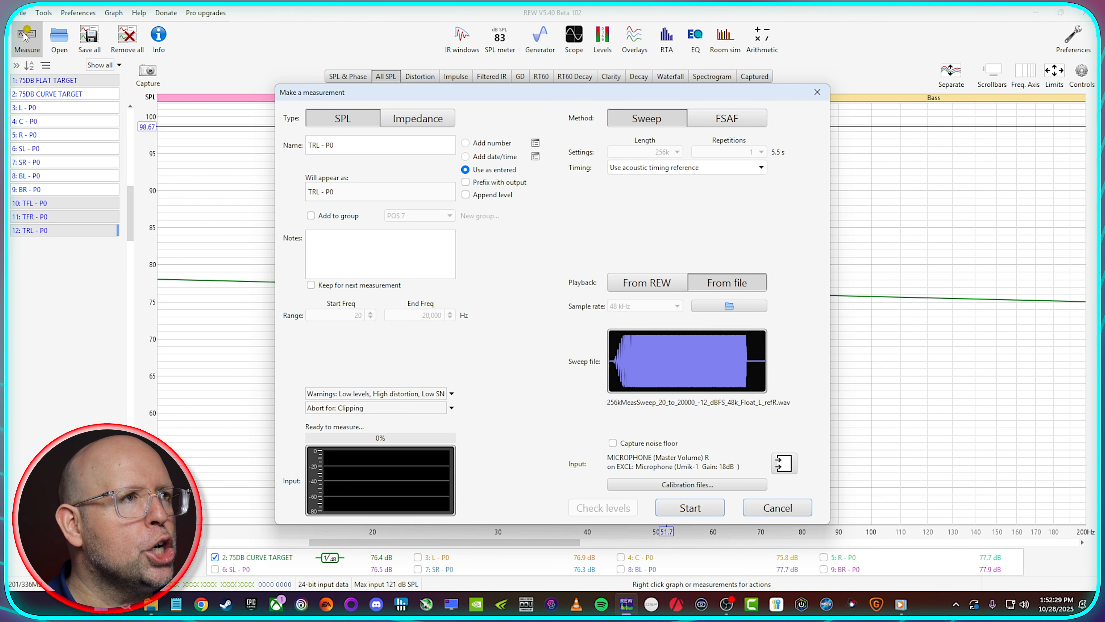
{"action": "left_click", "coordinate": [310, 146]}
{"action": "key", "text": "Delete"}
{"action": "key", "text": "Delete"}
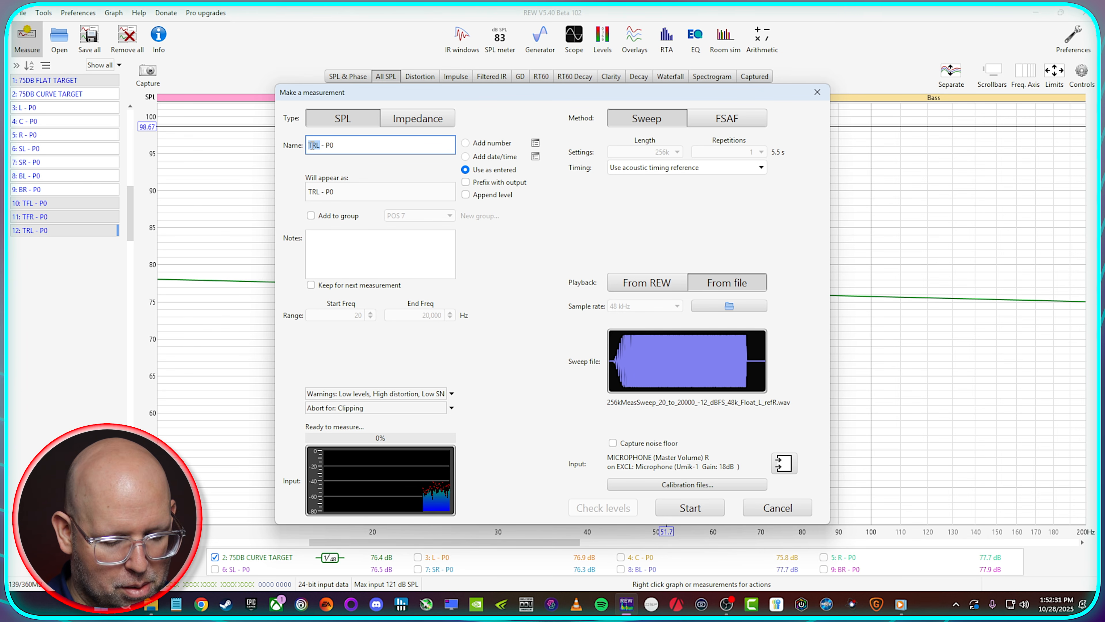
{"action": "type", "text": "RR"}
{"action": "left_click", "coordinate": [690, 508]}
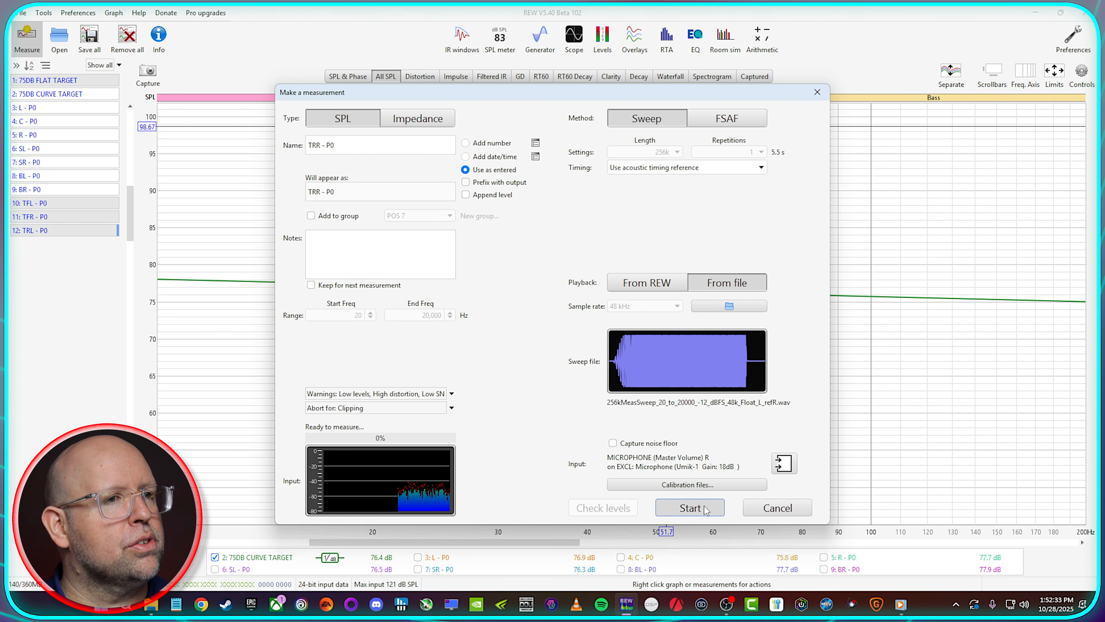
{"action": "left_click", "coordinate": [901, 604]}
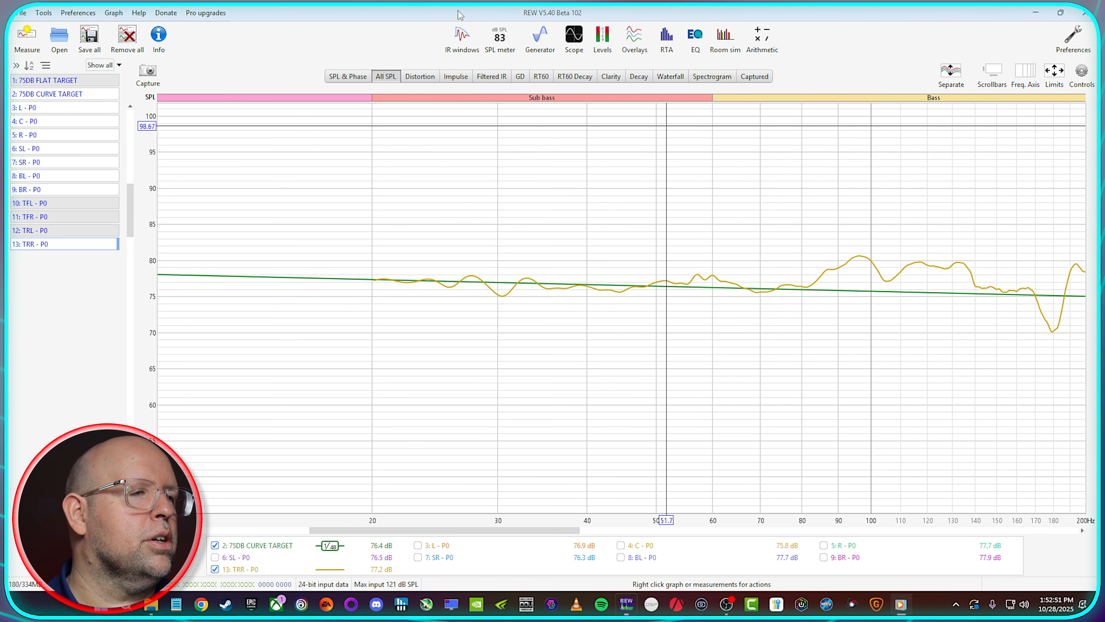
Step: Hide the TRR - P0 trace and compare L - P0, C - P0 and R - P0 in turn with the 75DB CURVE TARGET
{"action": "right_click", "coordinate": [511, 540]}
{"action": "left_click", "coordinate": [528, 548]}
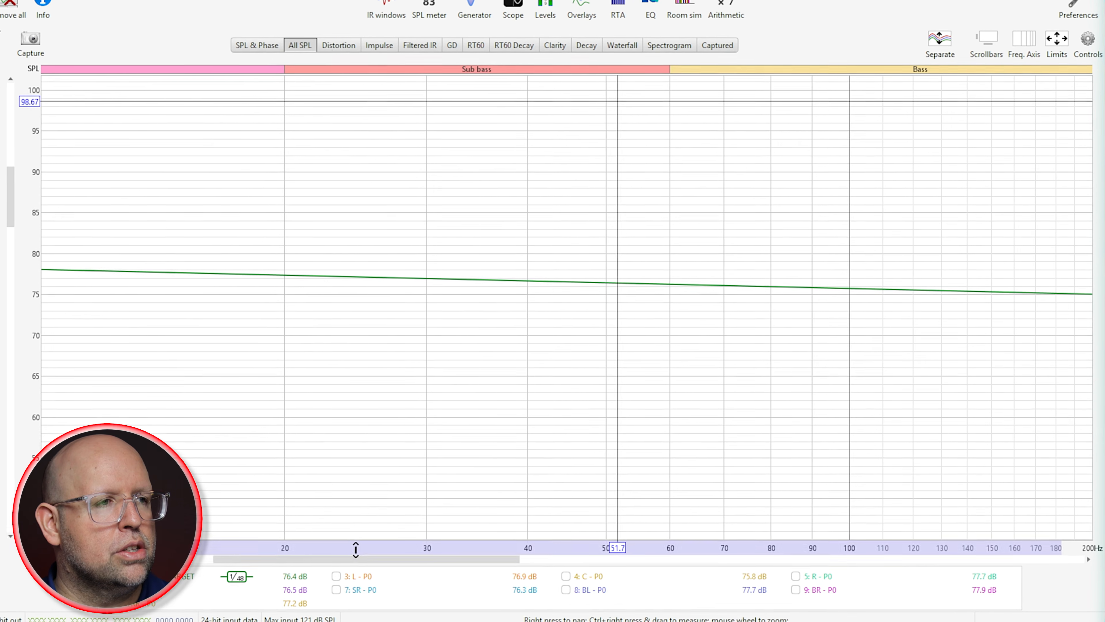
{"action": "left_click", "coordinate": [387, 557]}
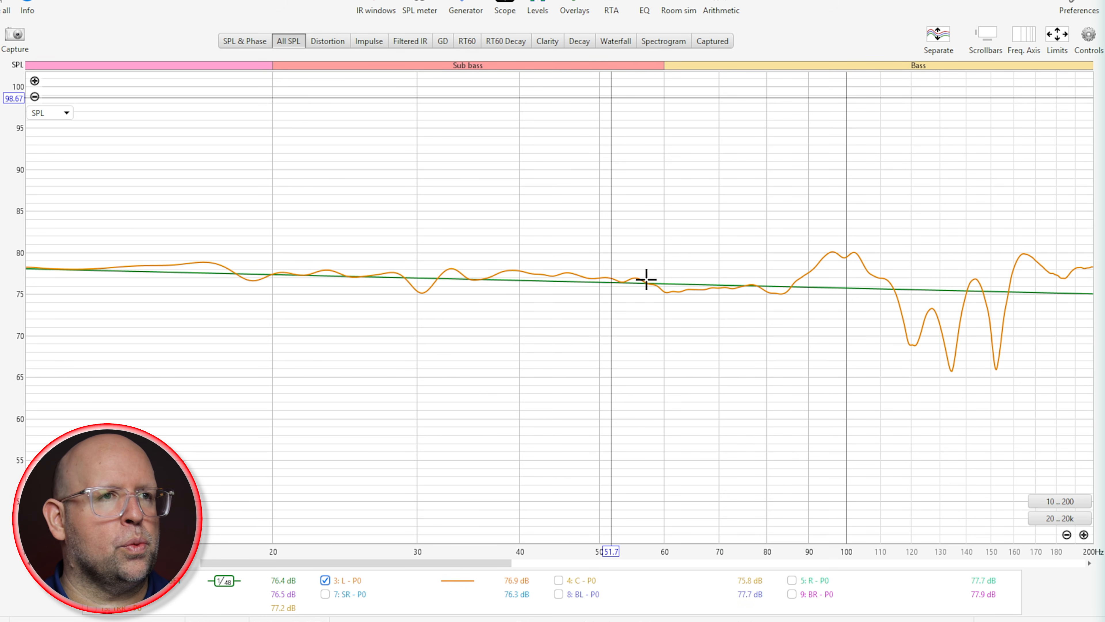
{"action": "left_click", "coordinate": [325, 580]}
{"action": "left_click", "coordinate": [572, 581]}
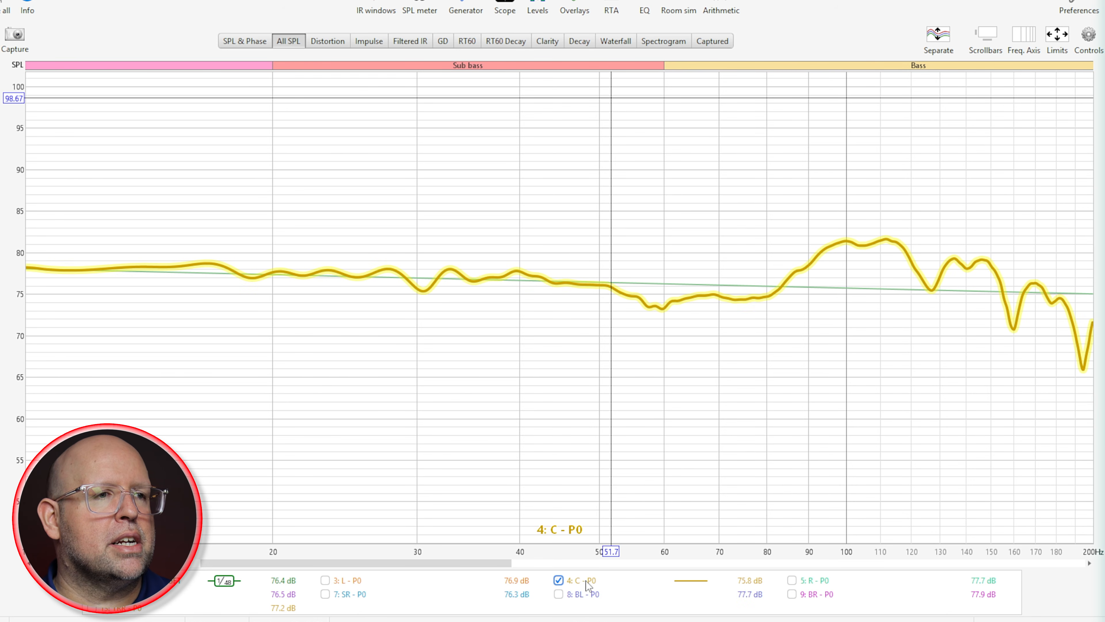
{"action": "left_click", "coordinate": [559, 580]}
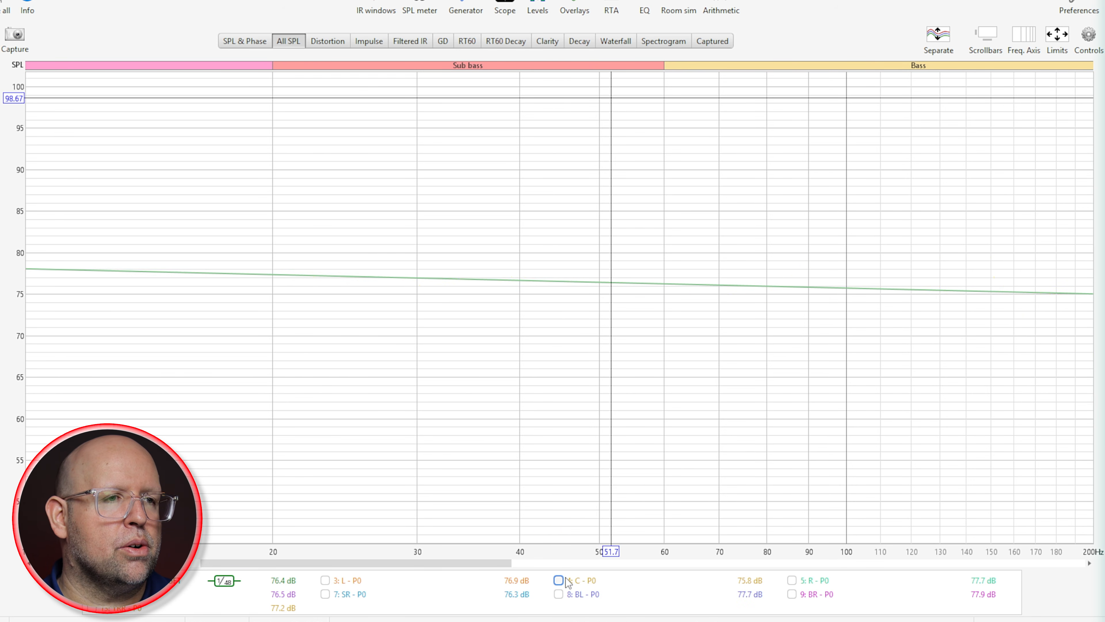
{"action": "left_click", "coordinate": [791, 580]}
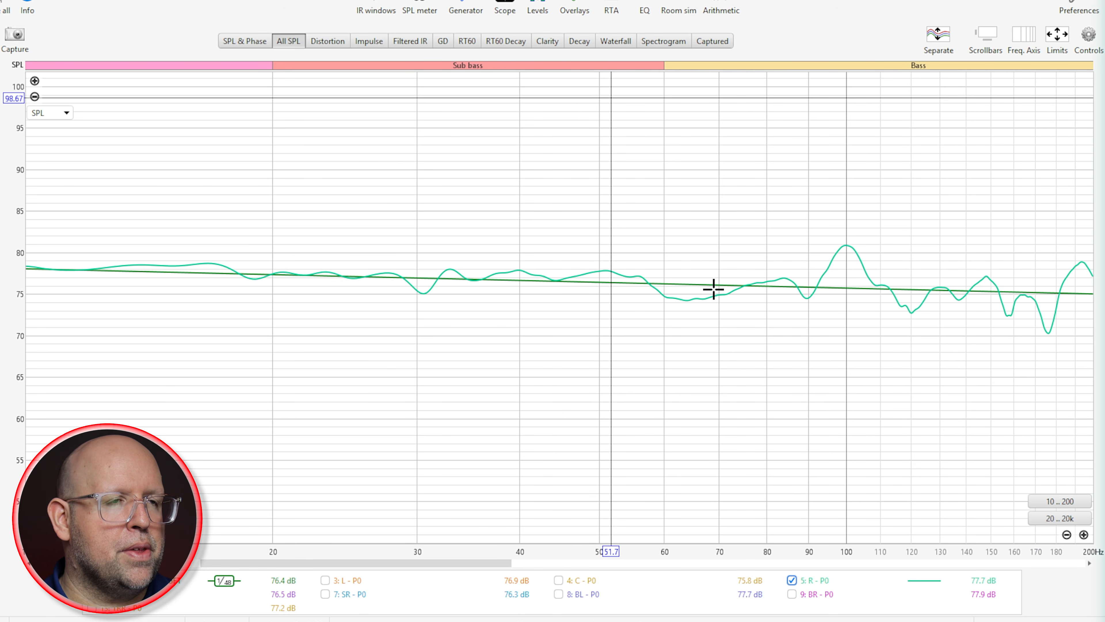
{"action": "left_click", "coordinate": [792, 580]}
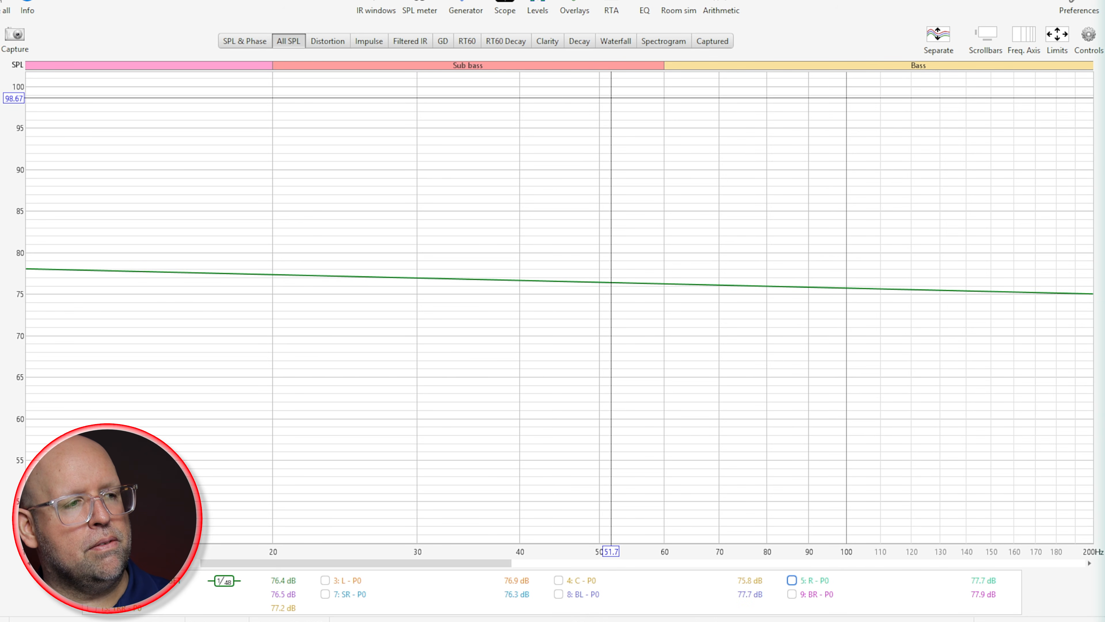
Step: Compare the surround and back traces SL - P0, SR - P0, BL - P0 and BR - P0 in turn with the 75DB CURVE TARGET
{"action": "left_click", "coordinate": [91, 594]}
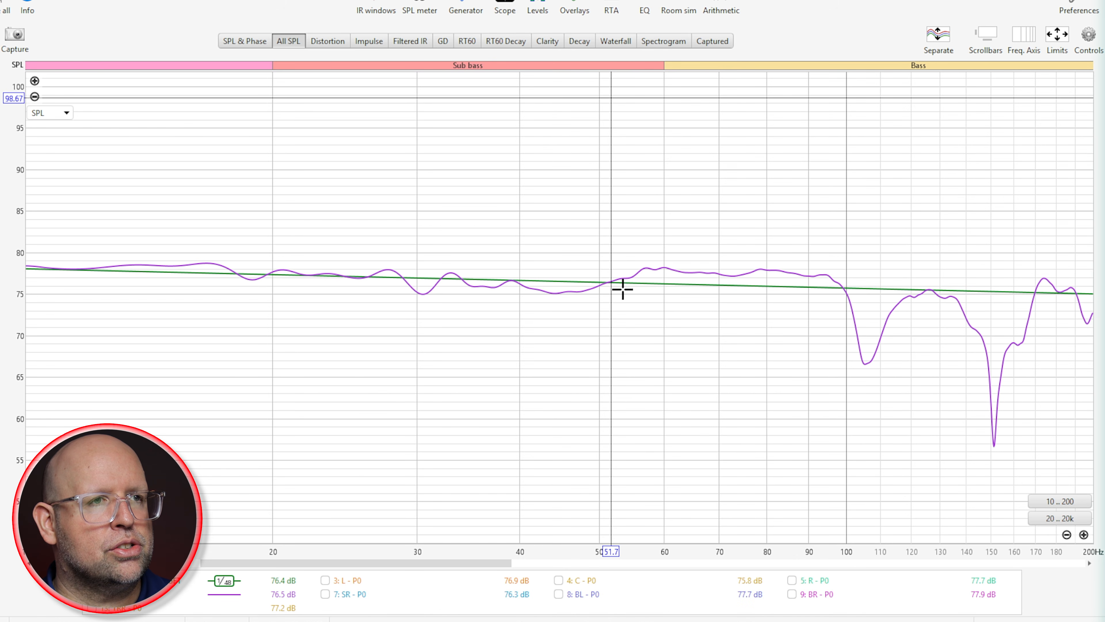
{"action": "left_click", "coordinate": [325, 594]}
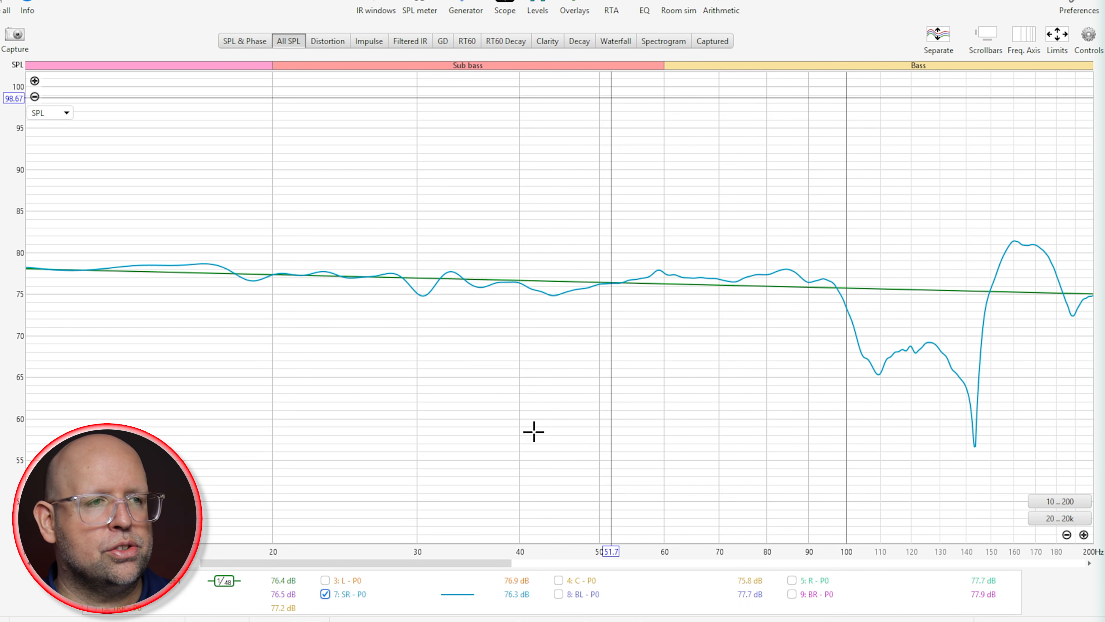
{"action": "left_click", "coordinate": [558, 594]}
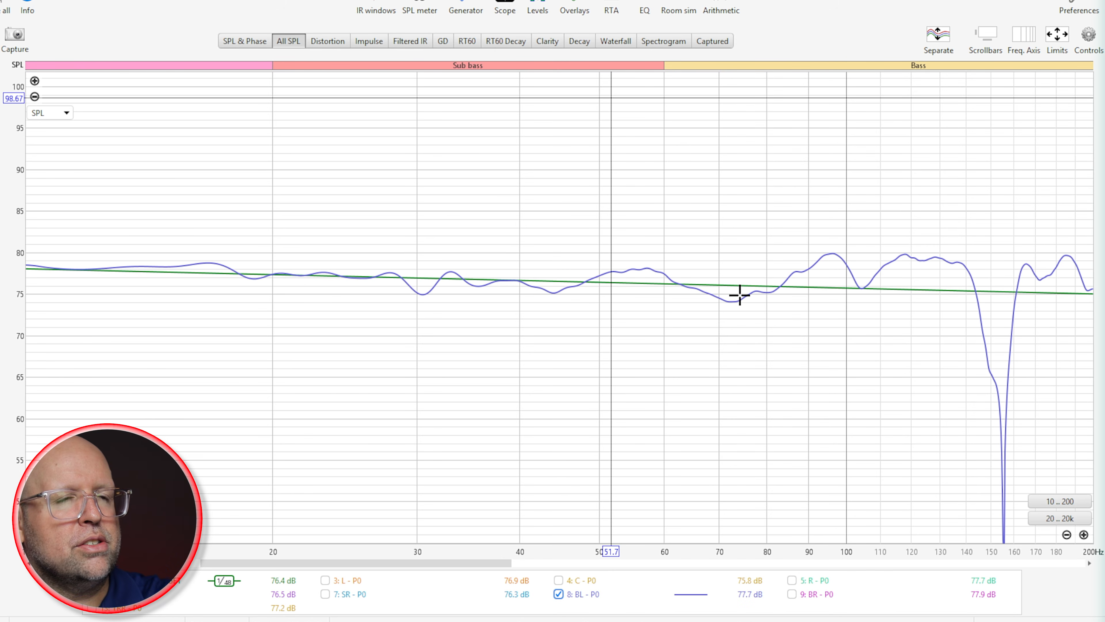
{"action": "left_click", "coordinate": [559, 594]}
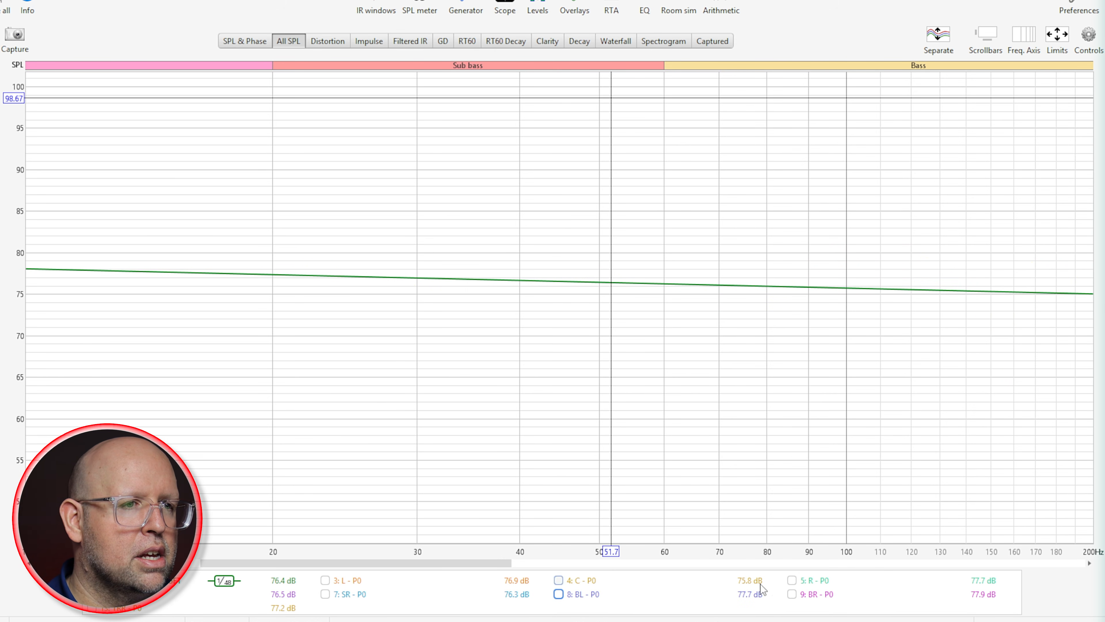
{"action": "left_click", "coordinate": [792, 594]}
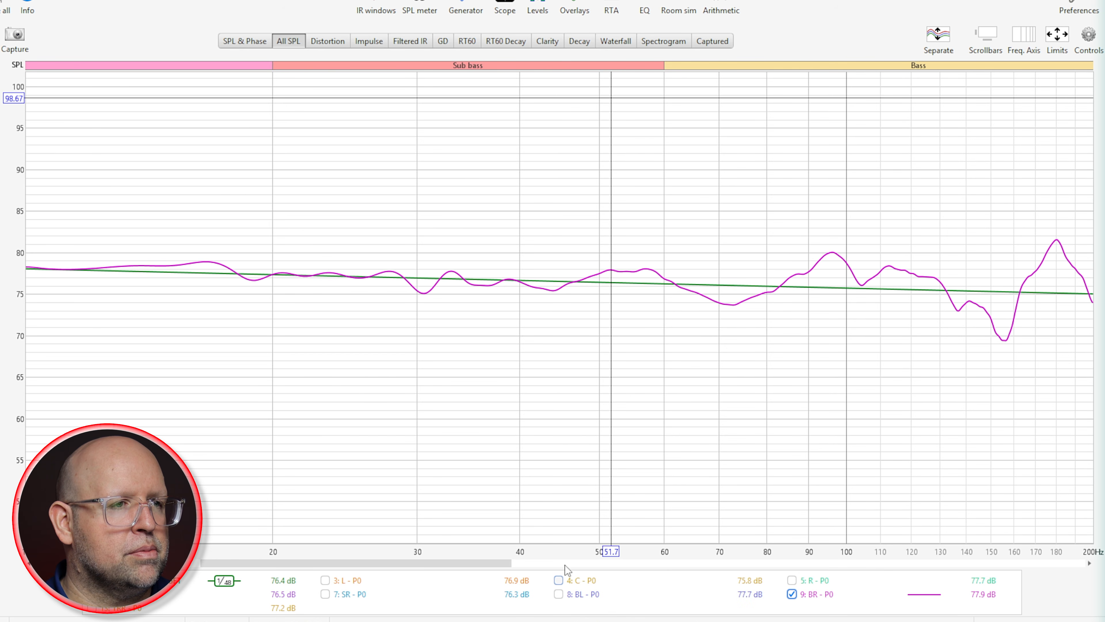
{"action": "left_click", "coordinate": [827, 595]}
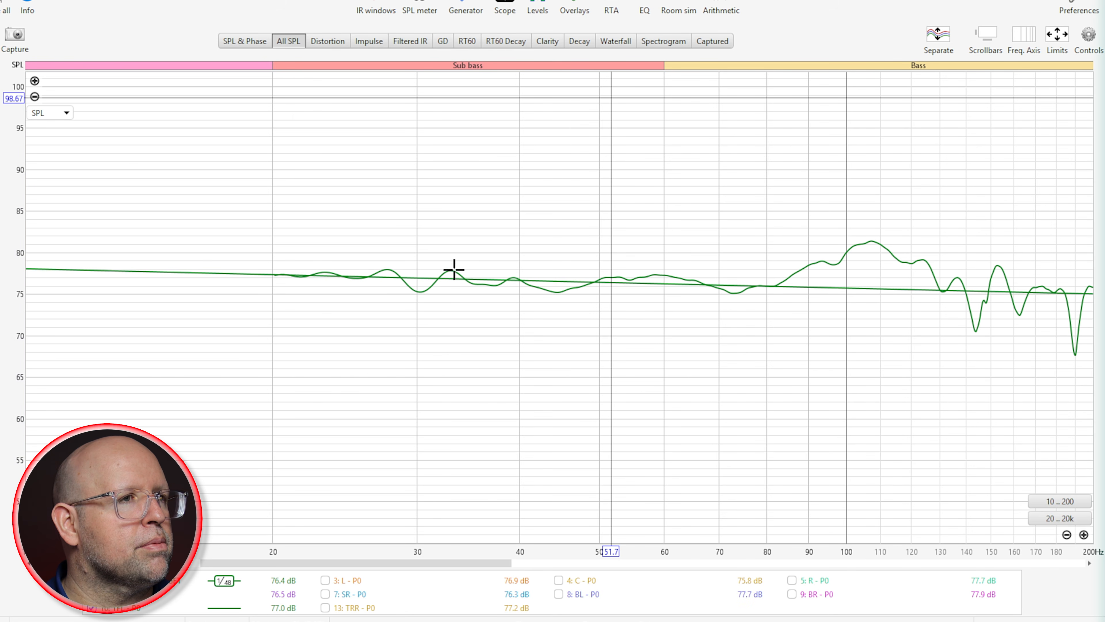
Step: Compare the height traces TFL, TFR, TRL and TRR - P0 with the 75DB CURVE TARGET, then show only C - P0 against it
{"action": "left_click", "coordinate": [0, 222]}
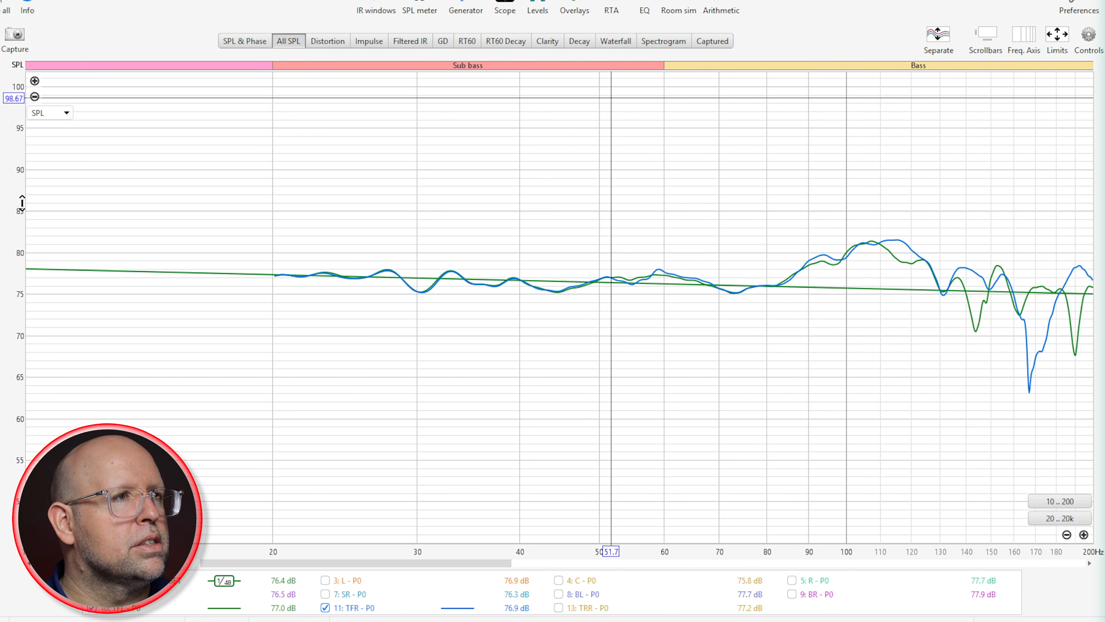
{"action": "left_click", "coordinate": [325, 608]}
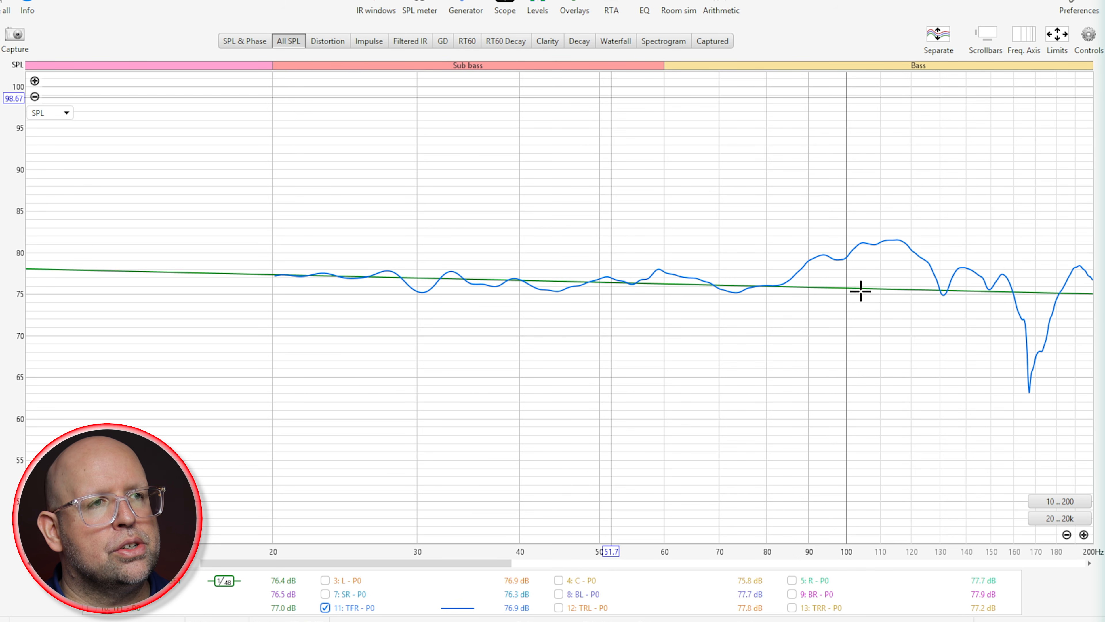
{"action": "left_click", "coordinate": [325, 608]}
{"action": "left_click", "coordinate": [603, 610]}
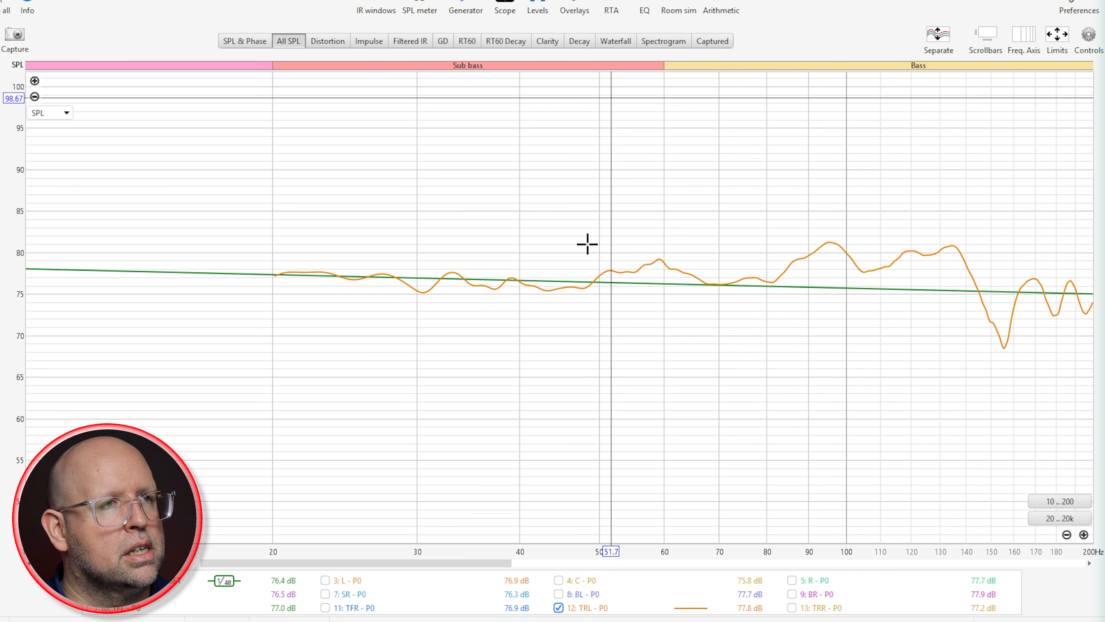
{"action": "left_click", "coordinate": [659, 259]}
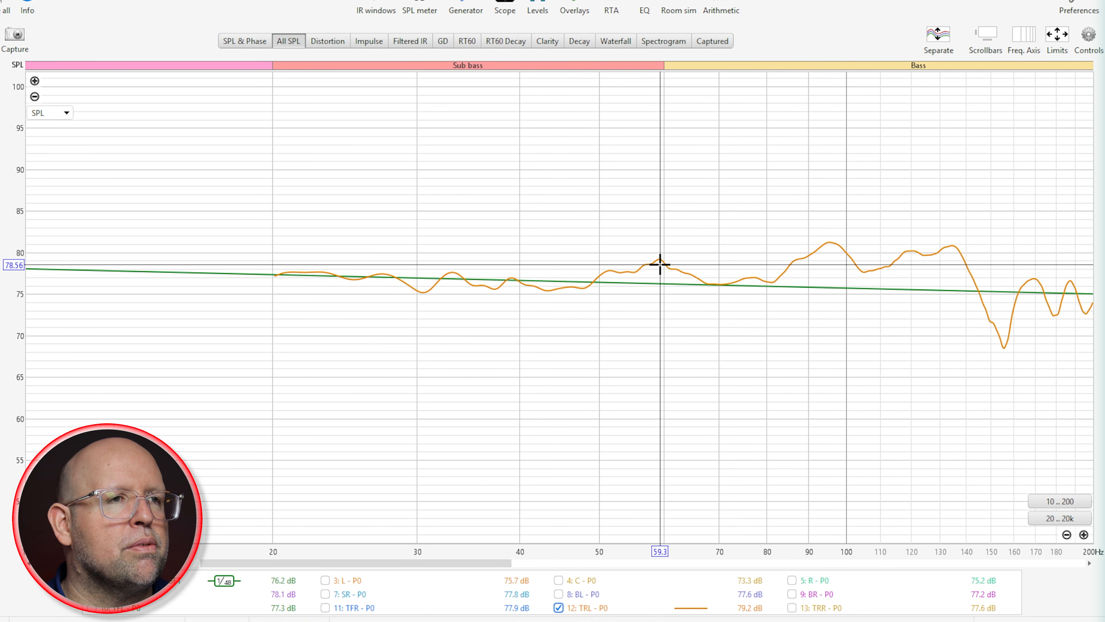
{"action": "left_click", "coordinate": [584, 608]}
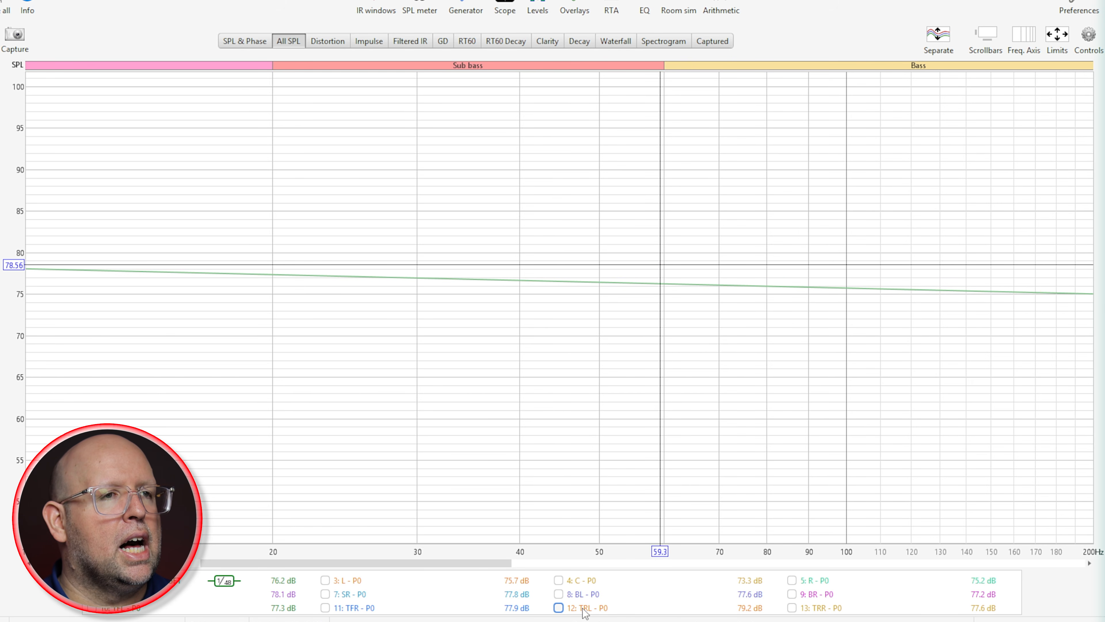
{"action": "left_click", "coordinate": [824, 608]}
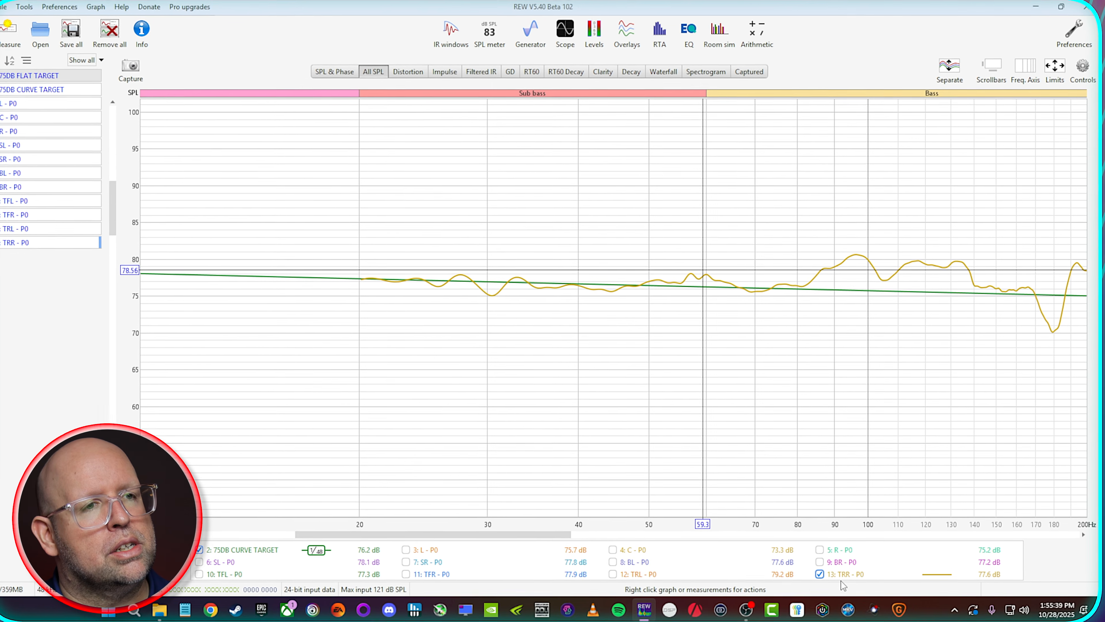
{"action": "left_click", "coordinate": [824, 608]}
{"action": "left_click", "coordinate": [579, 580]}
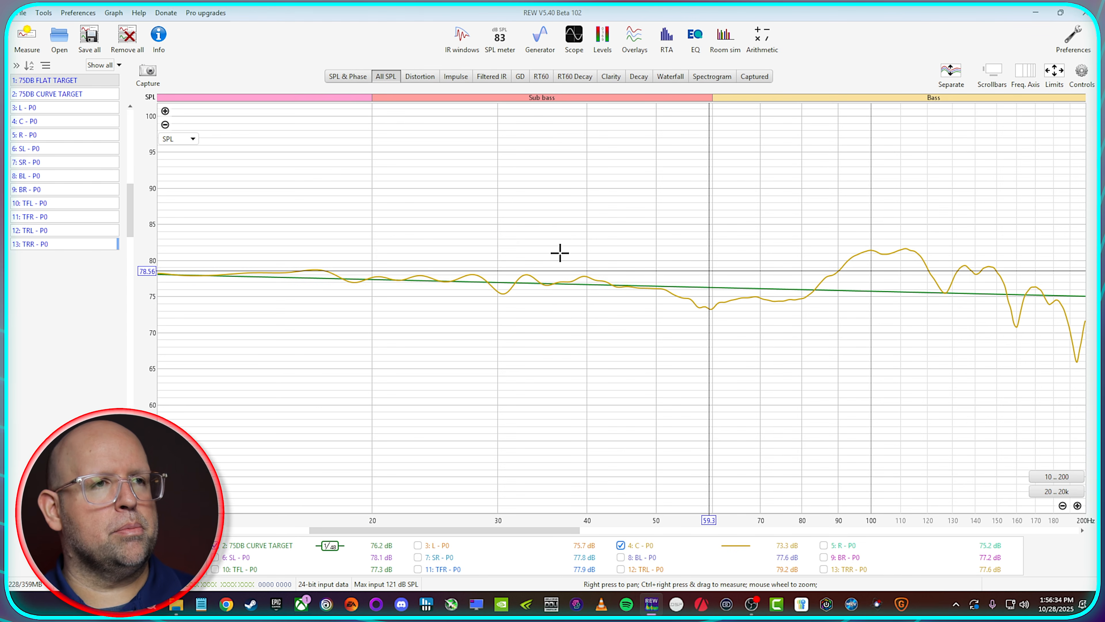
Step: Set up a new measurement played from REW, named CENTER 110 - P0, with a frequency range of 0 to 24,000 Hz
{"action": "left_click", "coordinate": [27, 36]}
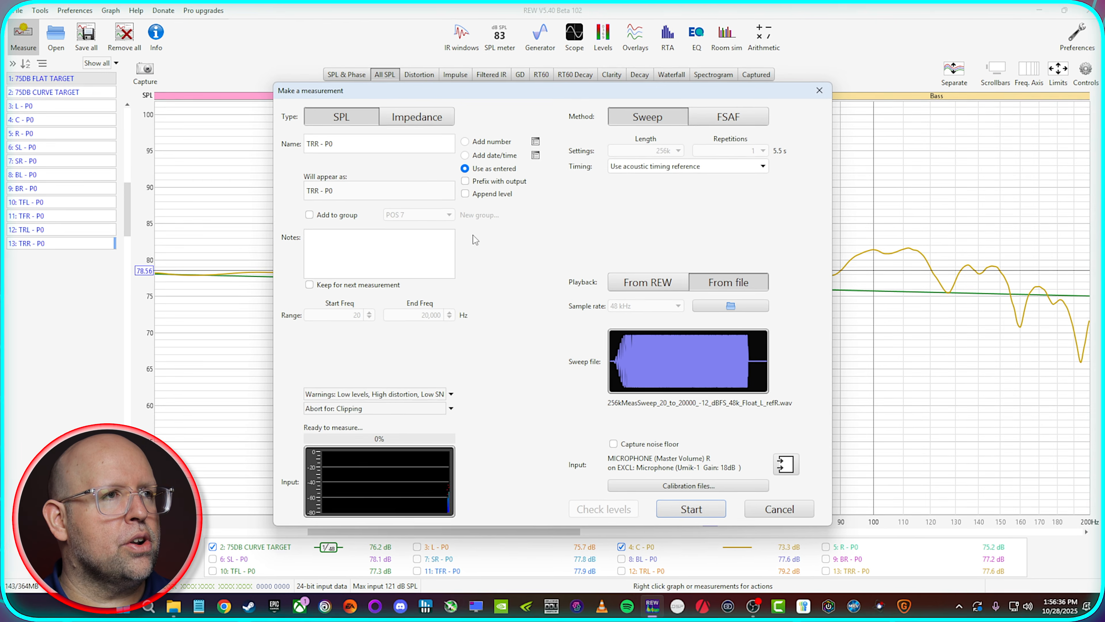
{"action": "left_click", "coordinate": [657, 278]}
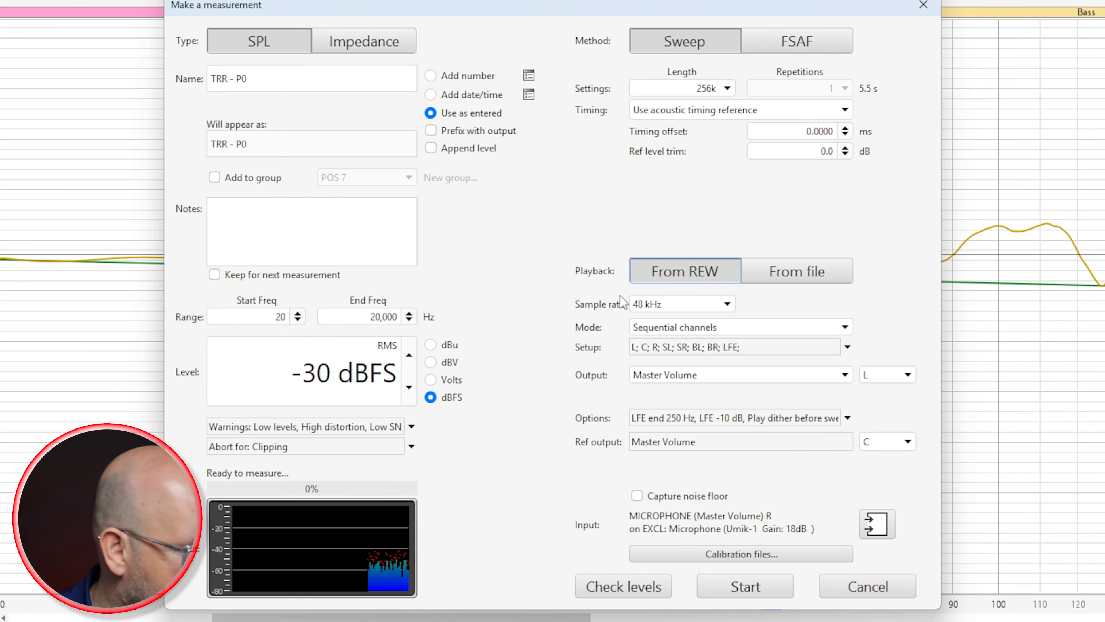
{"action": "left_click", "coordinate": [298, 73]}
{"action": "left_click", "coordinate": [222, 79]}
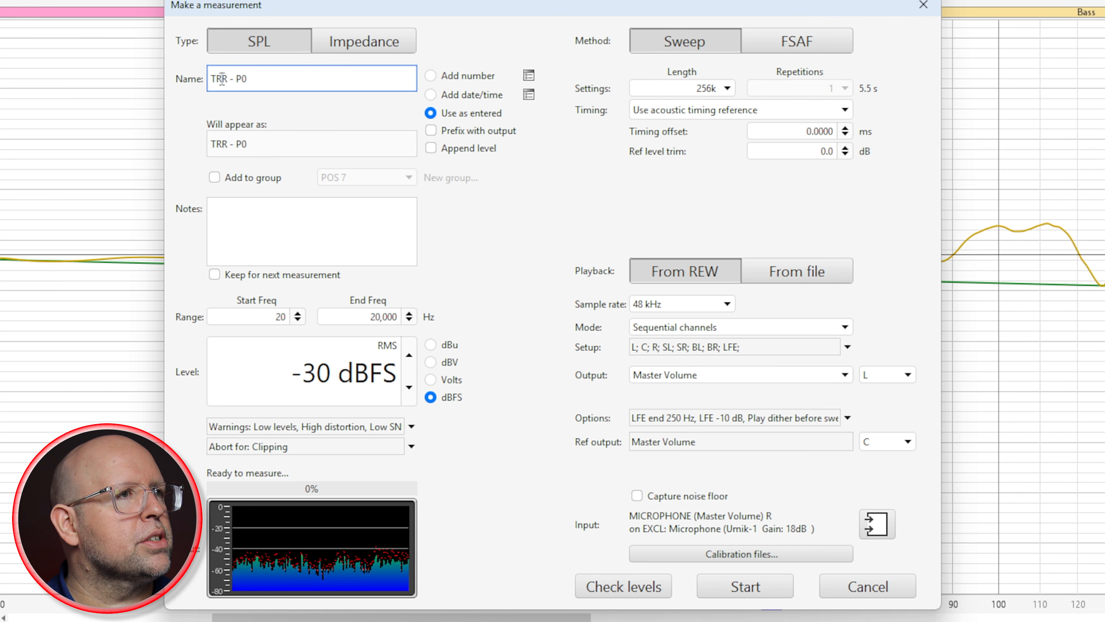
{"action": "type", "text": "CENTER 110"}
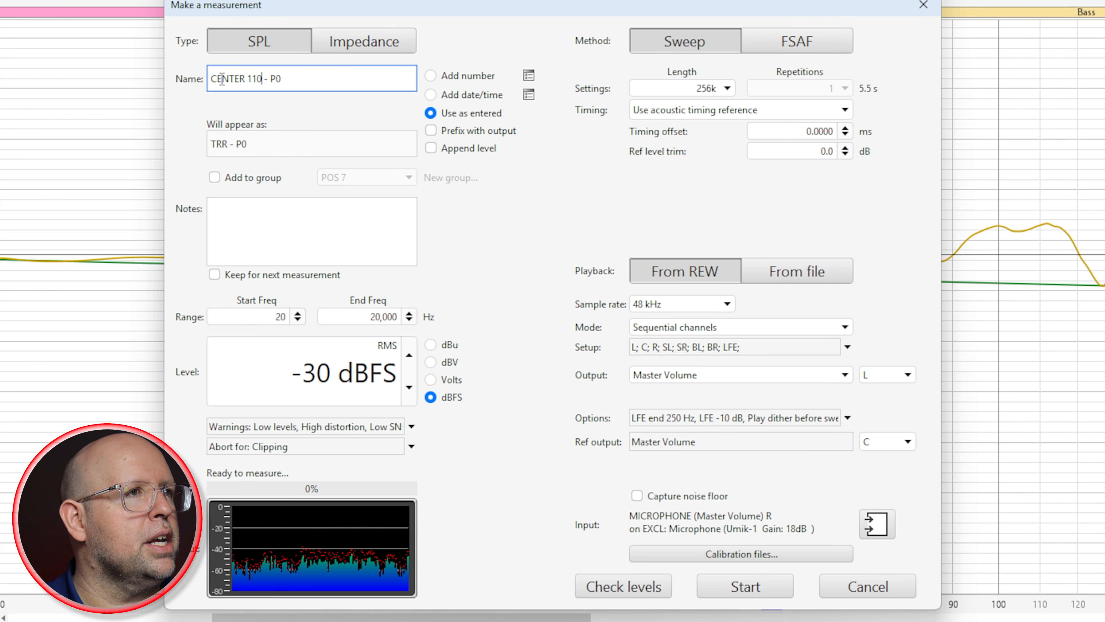
{"action": "left_click", "coordinate": [281, 317]}
{"action": "key", "text": "Tab"}
{"action": "type", "text": "24"}
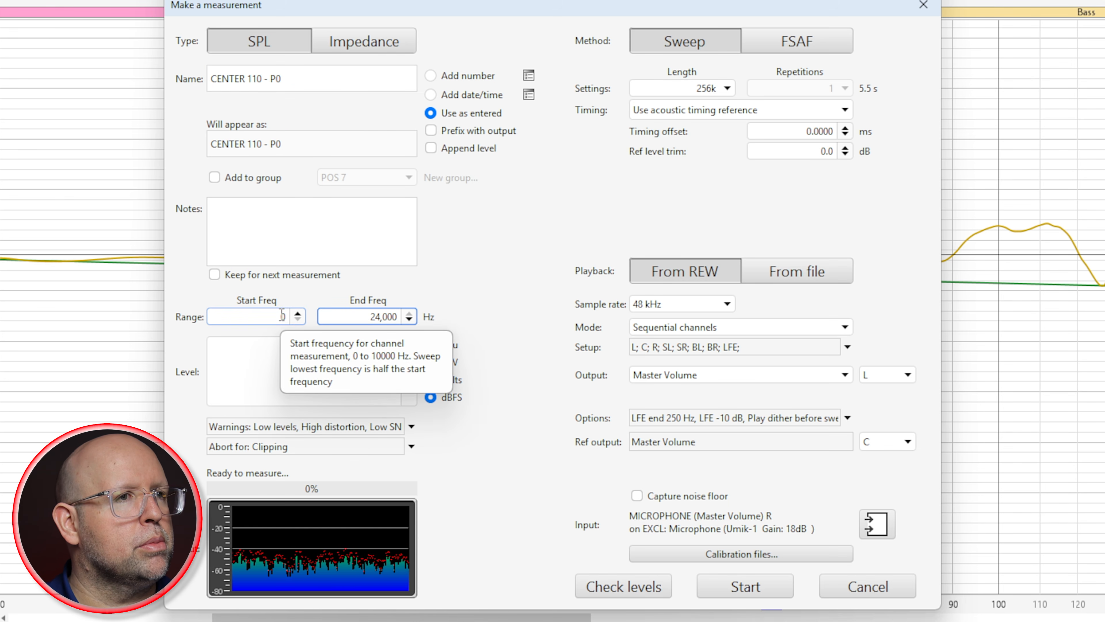
Step: Set the mode to Single measurement with output channel C, check the levels and run the CENTER 110 - P0 sweep
{"action": "left_click", "coordinate": [666, 327]}
{"action": "left_click", "coordinate": [663, 344]}
{"action": "left_click", "coordinate": [876, 380]}
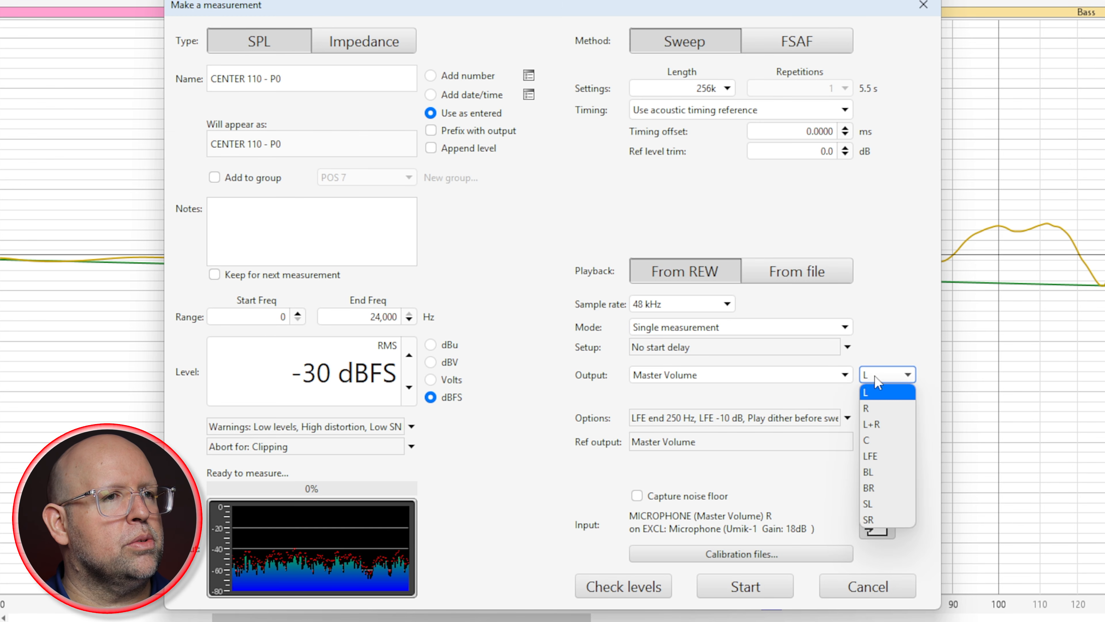
{"action": "left_click", "coordinate": [868, 440]}
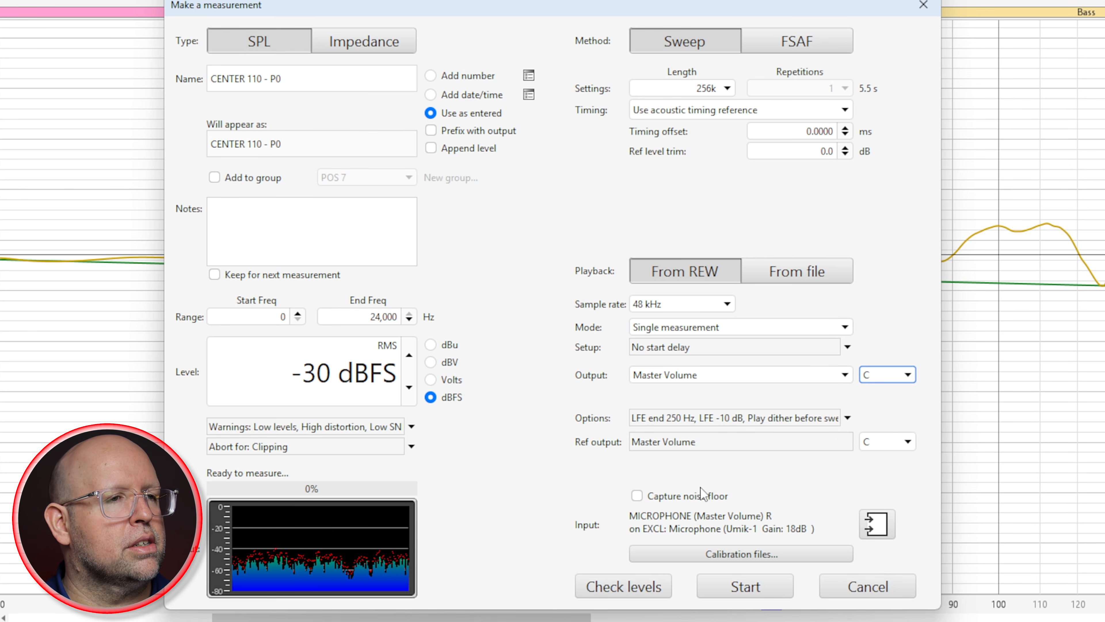
{"action": "left_click", "coordinate": [606, 586]}
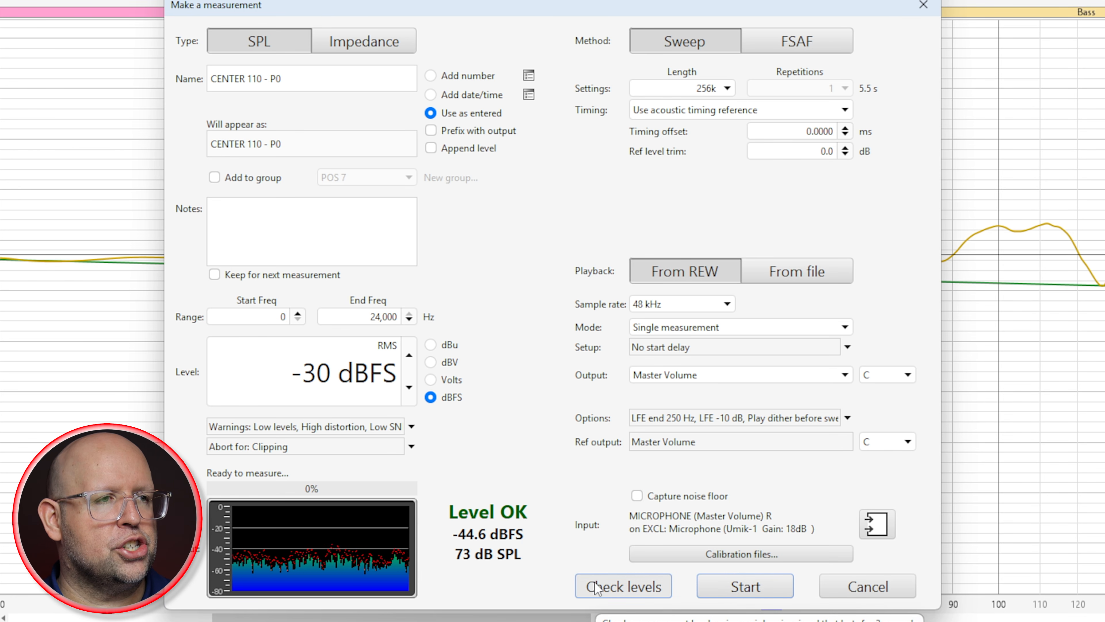
{"action": "left_click", "coordinate": [745, 586]}
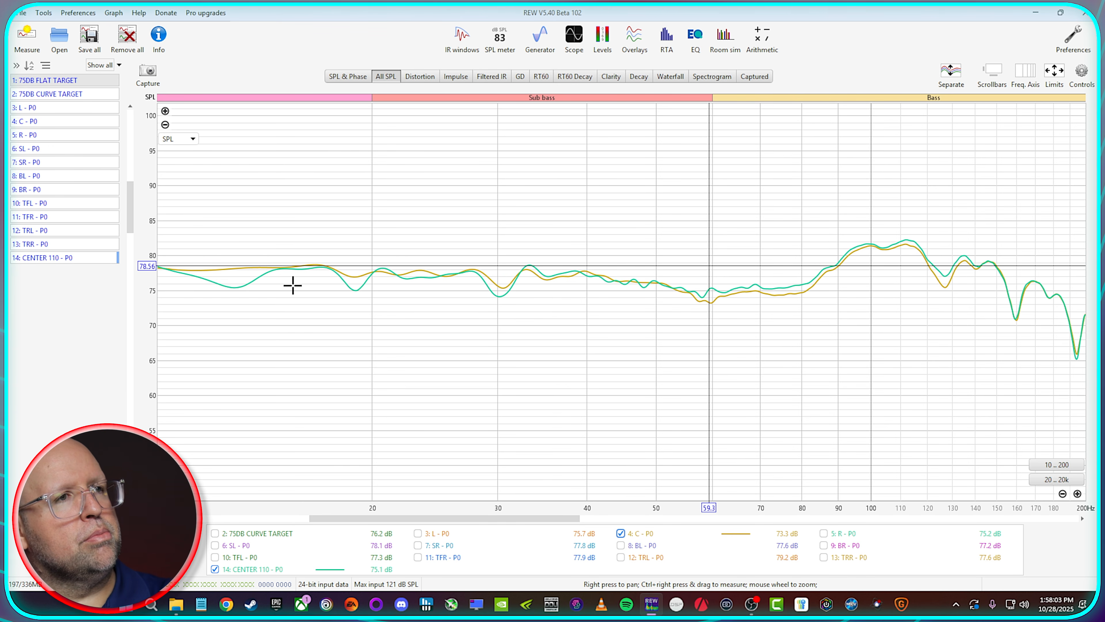
Step: Show the 75DB CURVE TARGET and compare the C - P0 and CENTER 110 - P0 traces against it, individually and together
{"action": "mouse_move", "coordinate": [461, 518]}
{"action": "left_mouse_down"}
{"action": "mouse_move", "coordinate": [364, 521]}
{"action": "mouse_move", "coordinate": [458, 520]}
{"action": "left_mouse_up"}
{"action": "left_click", "coordinate": [293, 534]}
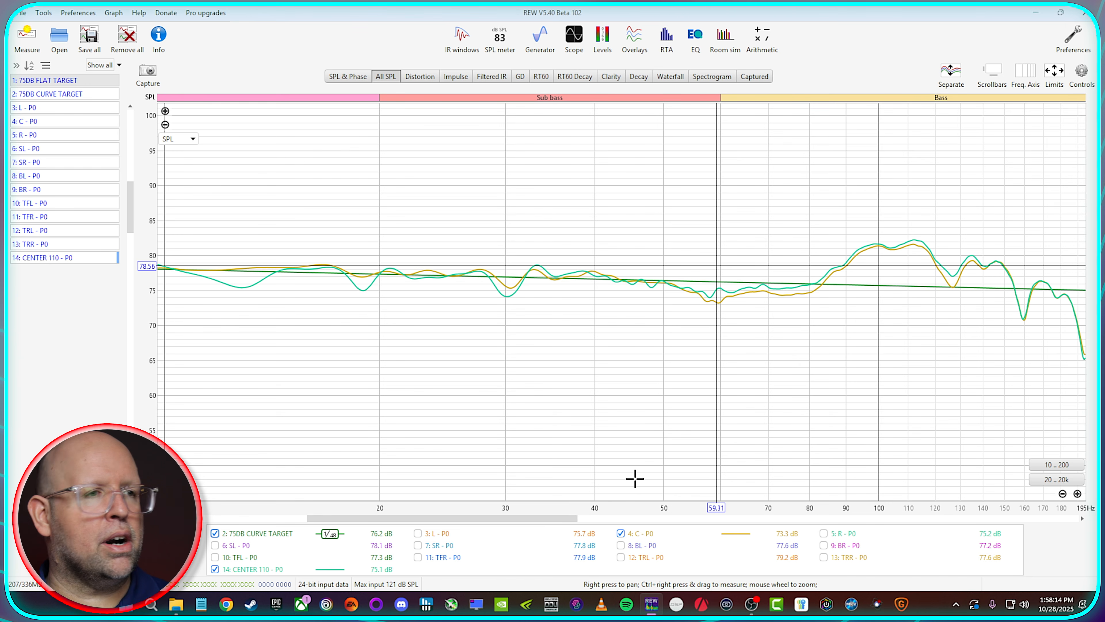
{"action": "left_click", "coordinate": [621, 533]}
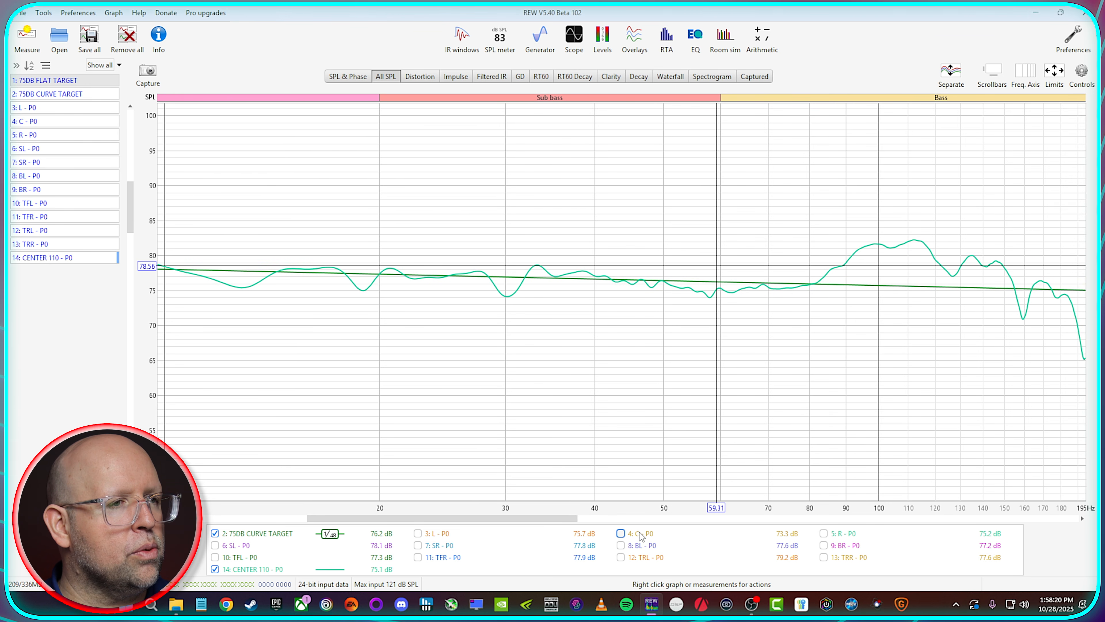
{"action": "left_click", "coordinate": [621, 533]}
{"action": "left_click", "coordinate": [621, 533]}
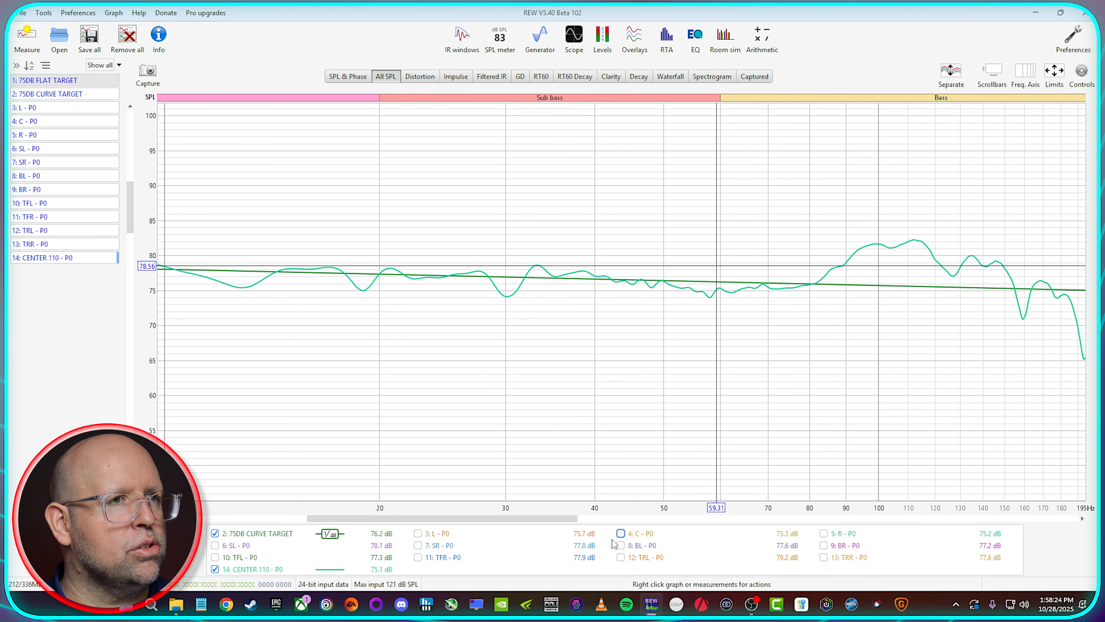
{"action": "left_click", "coordinate": [215, 569]}
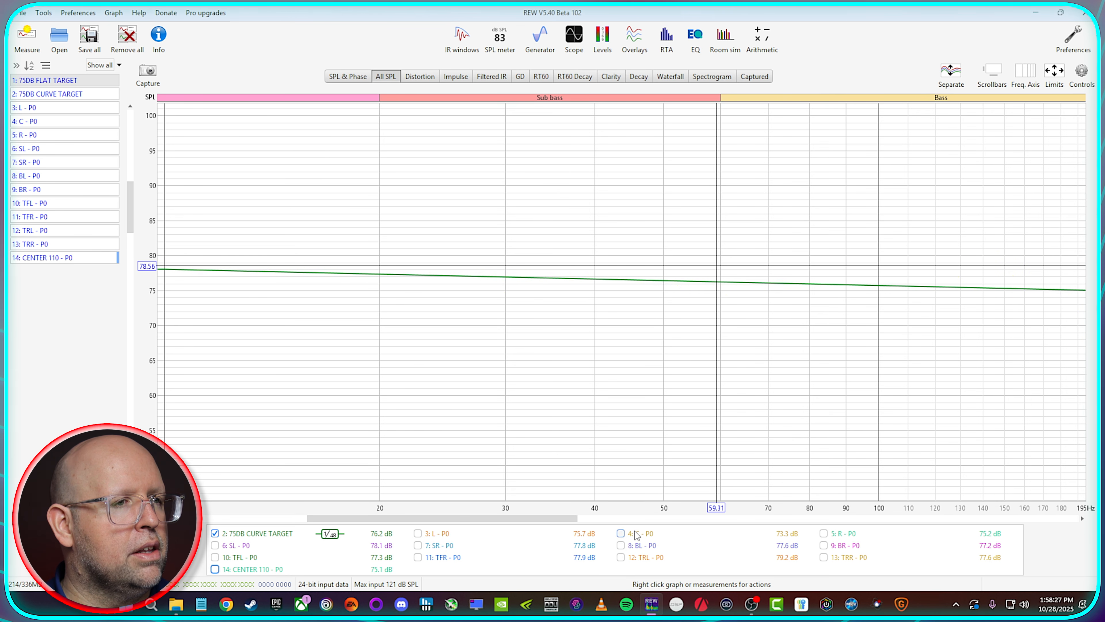
{"action": "left_click", "coordinate": [621, 534]}
{"action": "left_click", "coordinate": [215, 569]}
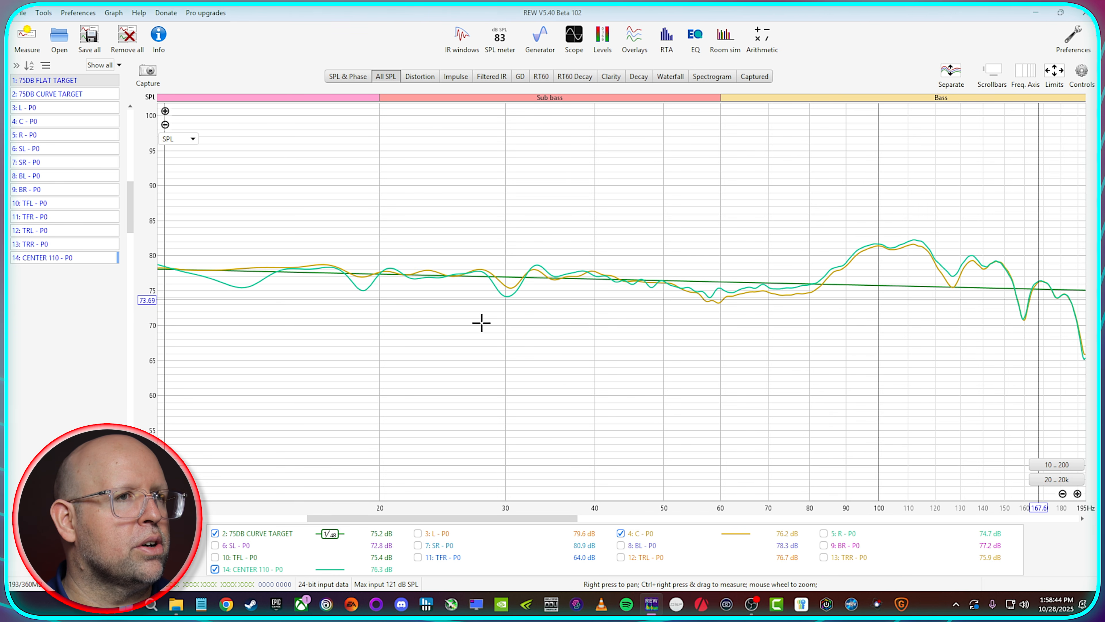
Step: Read the trace levels at the bass peak near 97 Hz, then hide the CENTER 110 - P0 trace
{"action": "left_click", "coordinate": [872, 243]}
{"action": "left_click", "coordinate": [871, 244]}
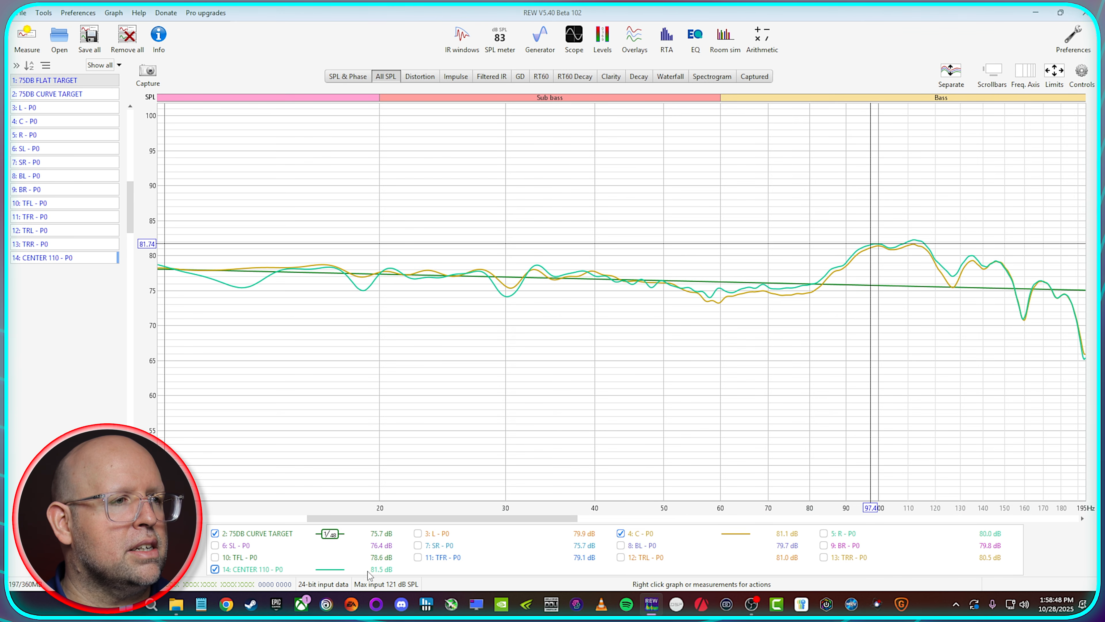
{"action": "left_click", "coordinate": [243, 569]}
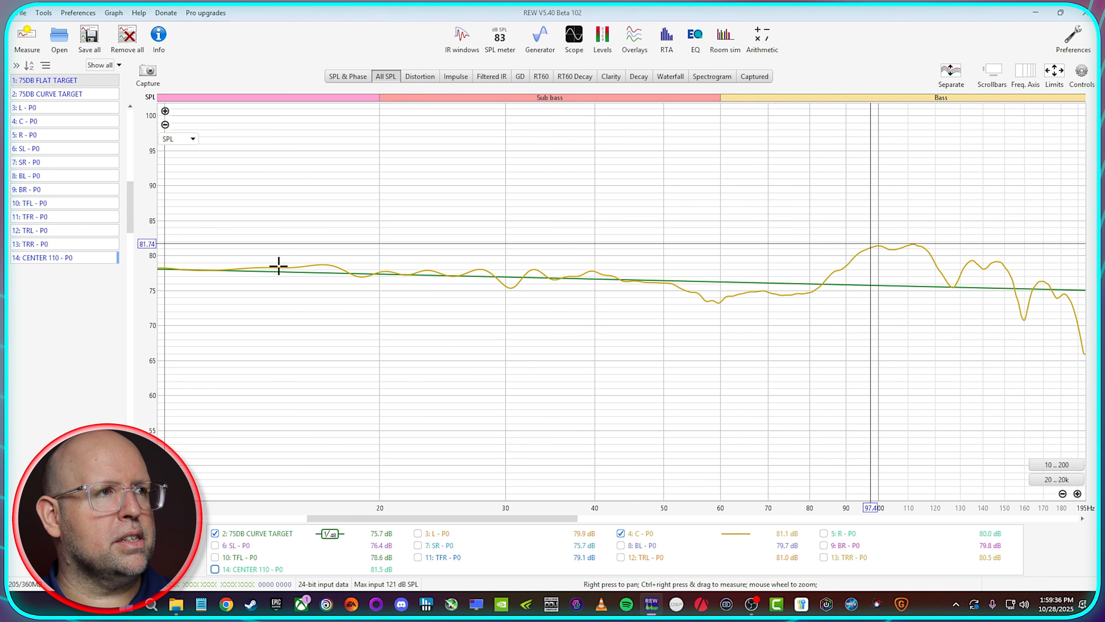
Step: Remove the CENTER 110 - P0 measurement from the measurement list
{"action": "left_click", "coordinate": [85, 261]}
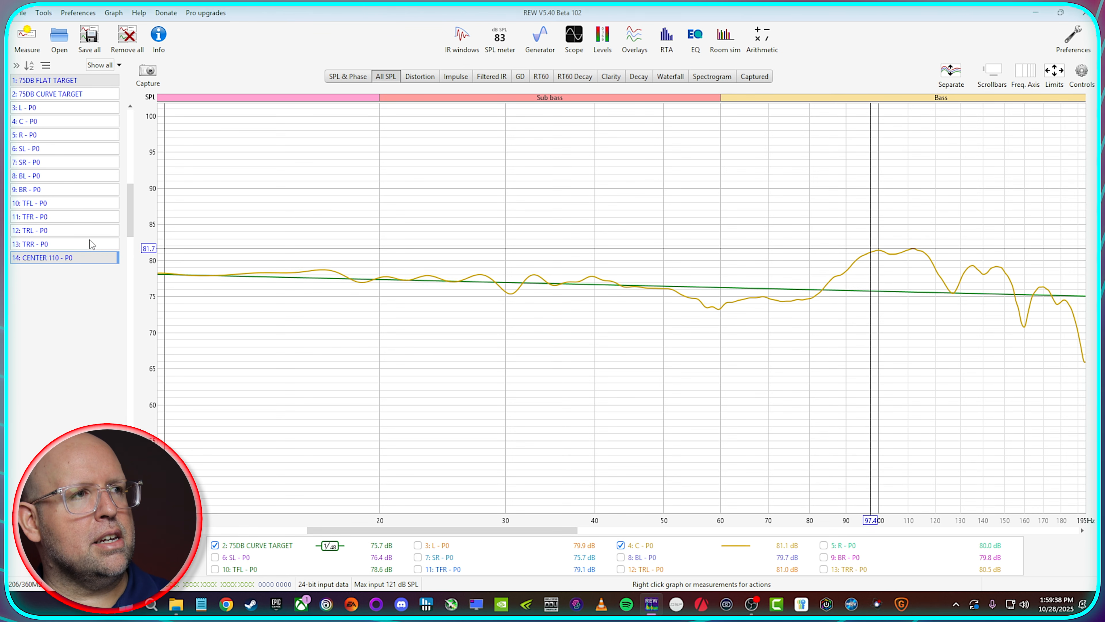
{"action": "left_click", "coordinate": [92, 260]}
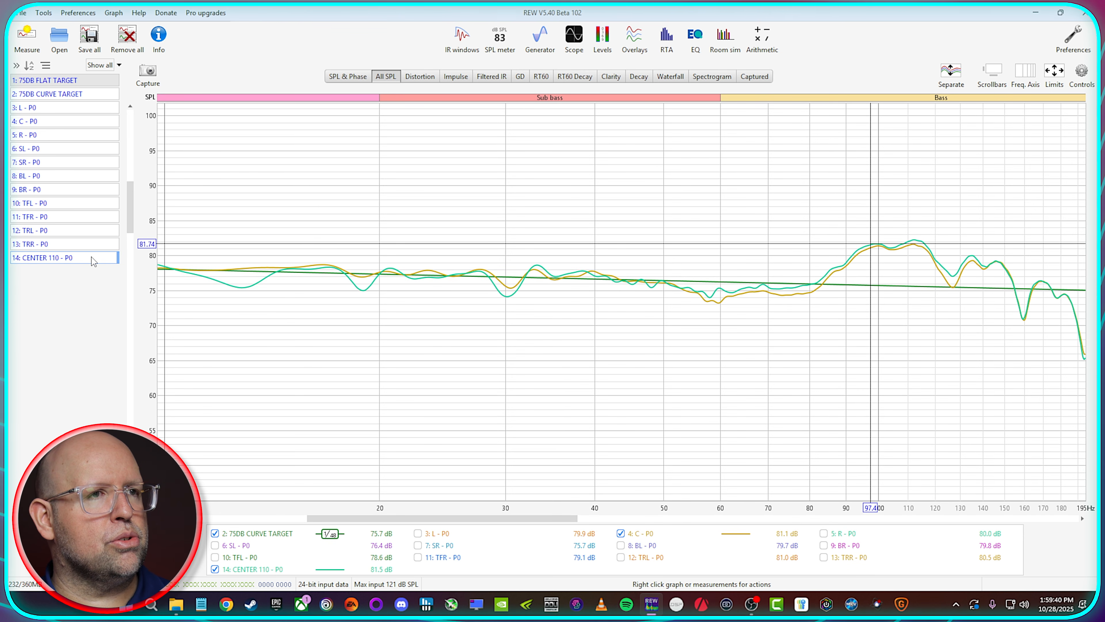
{"action": "left_click", "coordinate": [263, 566]}
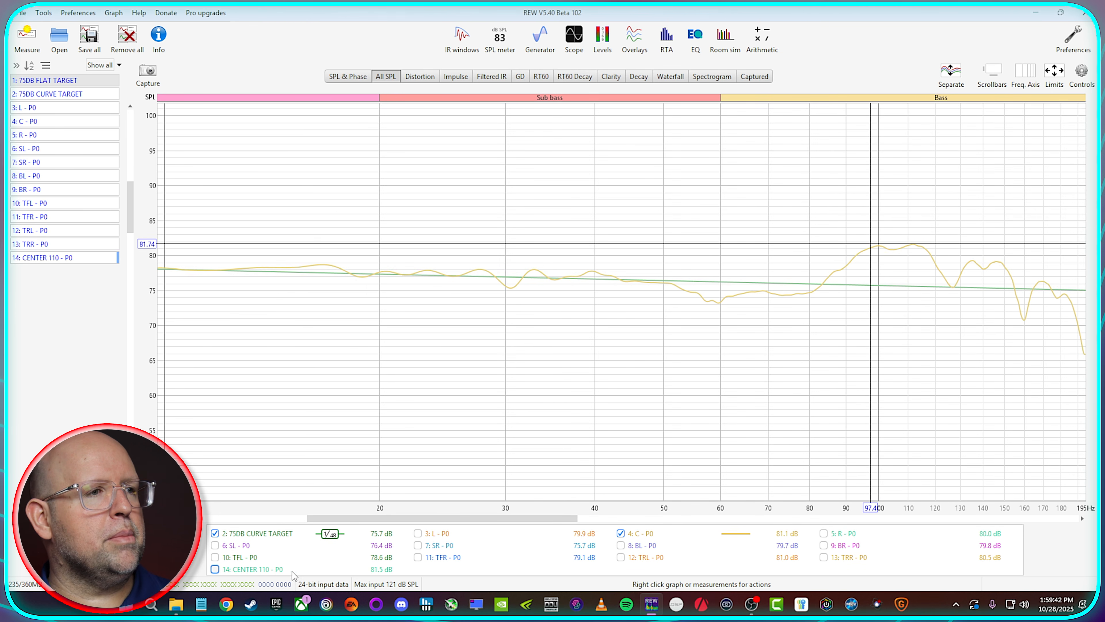
{"action": "right_click", "coordinate": [88, 261]}
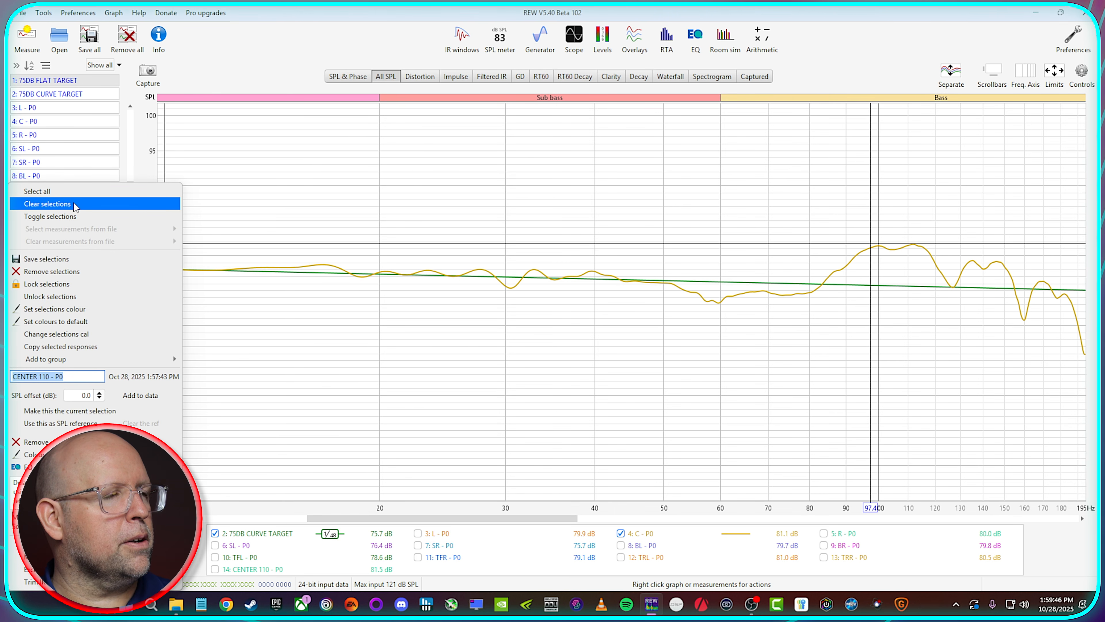
{"action": "left_click", "coordinate": [36, 441]}
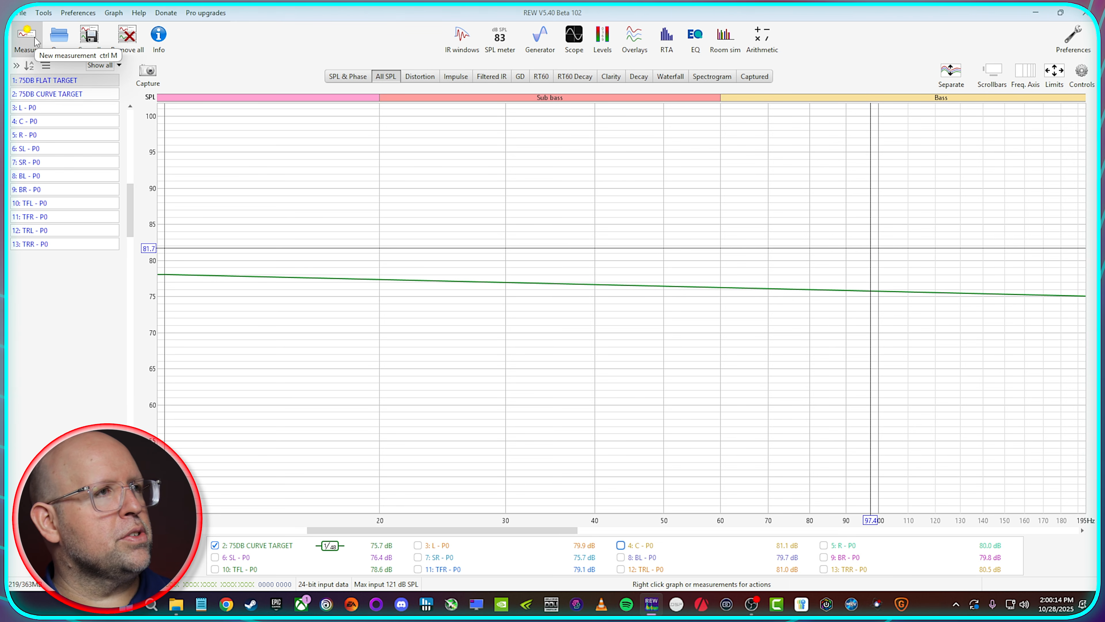
Step: Set up a new measurement named - P1 in Sequential channels mode for L, C, R, SL, SR, BL and BR, excluding LFE
{"action": "left_click", "coordinate": [34, 40]}
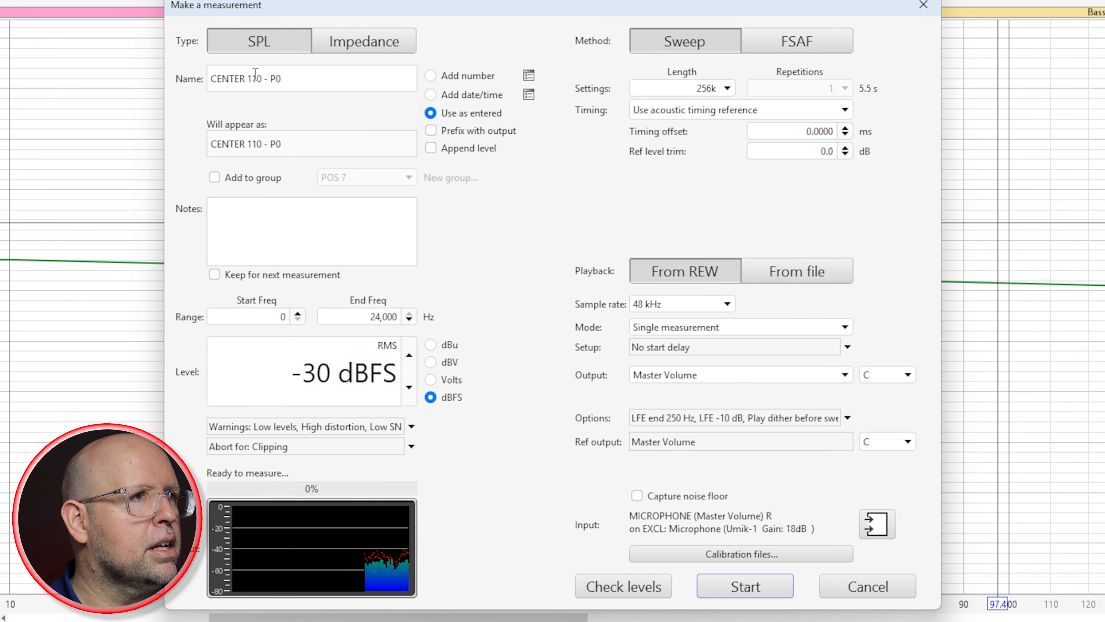
{"action": "double_click", "coordinate": [289, 103]}
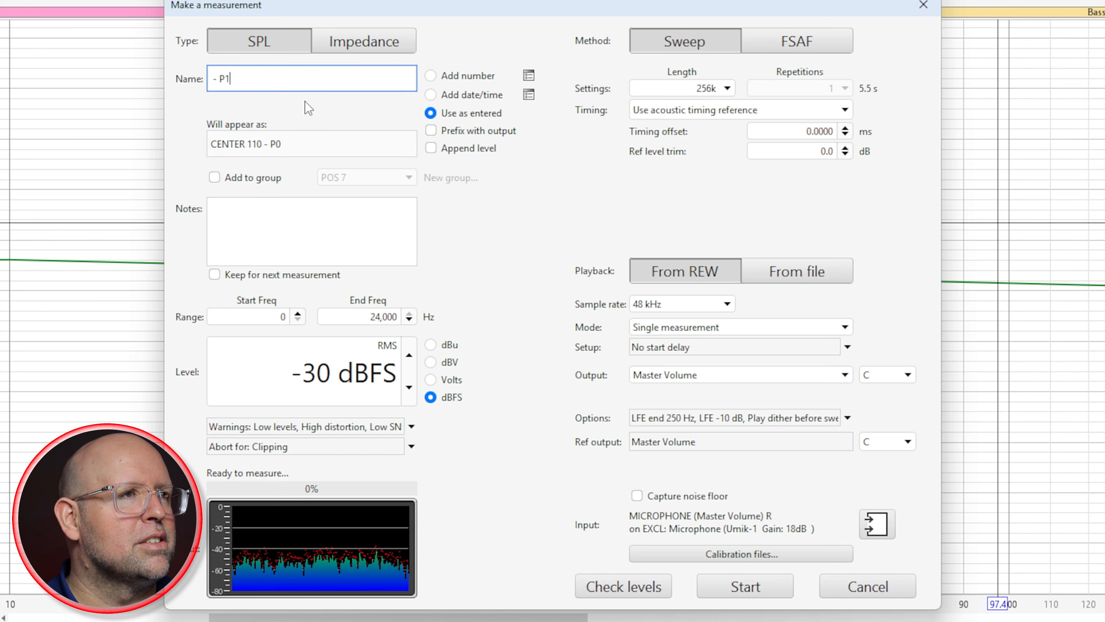
{"action": "left_click", "coordinate": [675, 331]}
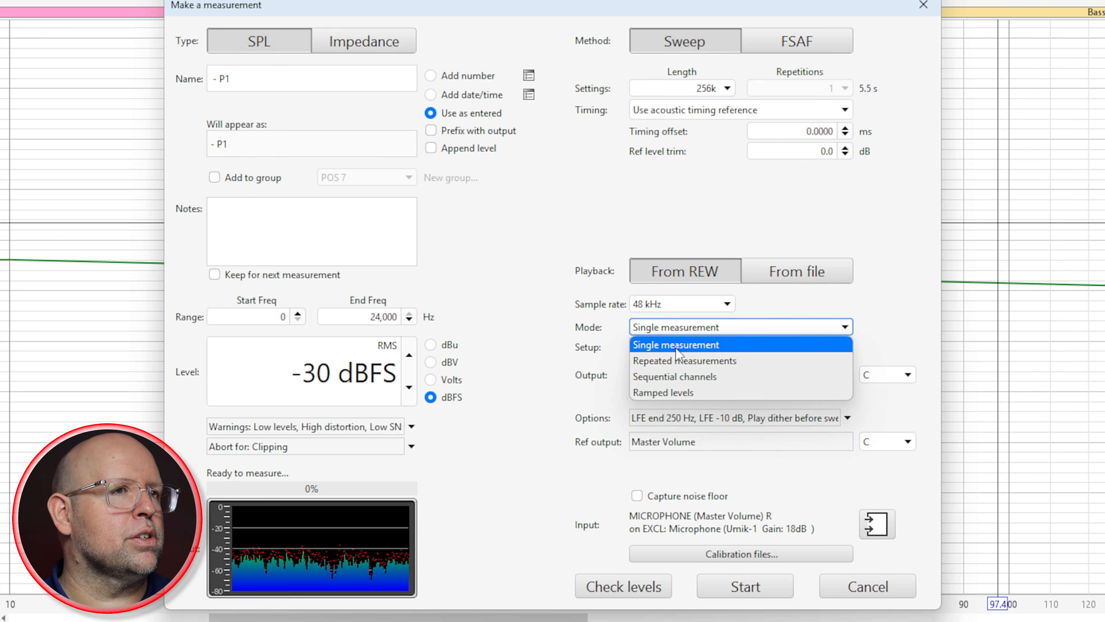
{"action": "left_click", "coordinate": [679, 379]}
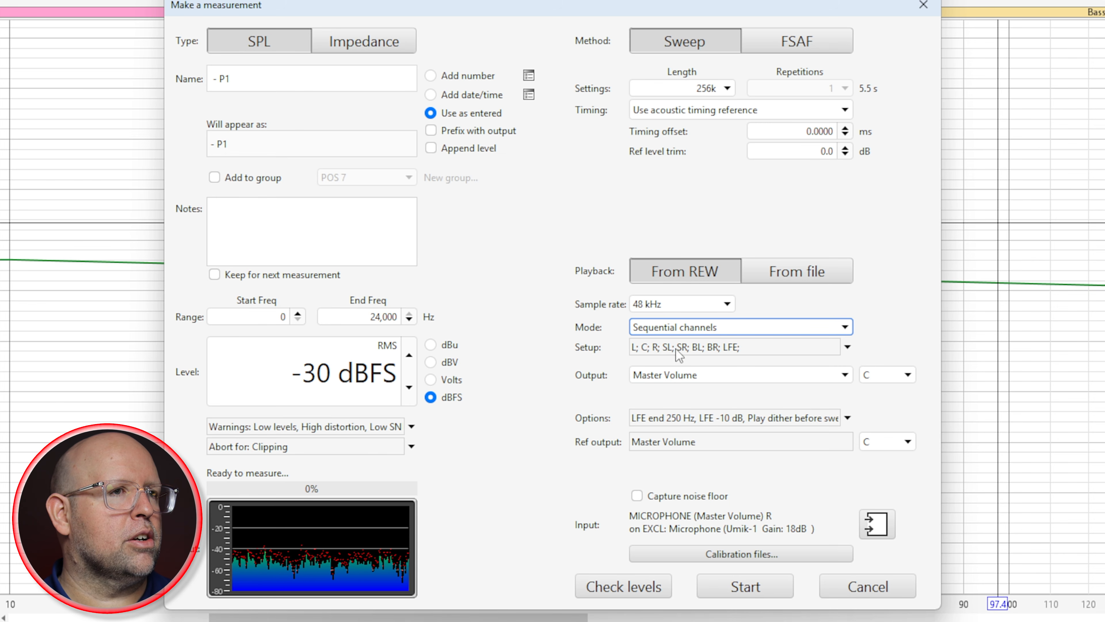
{"action": "left_click", "coordinate": [846, 347]}
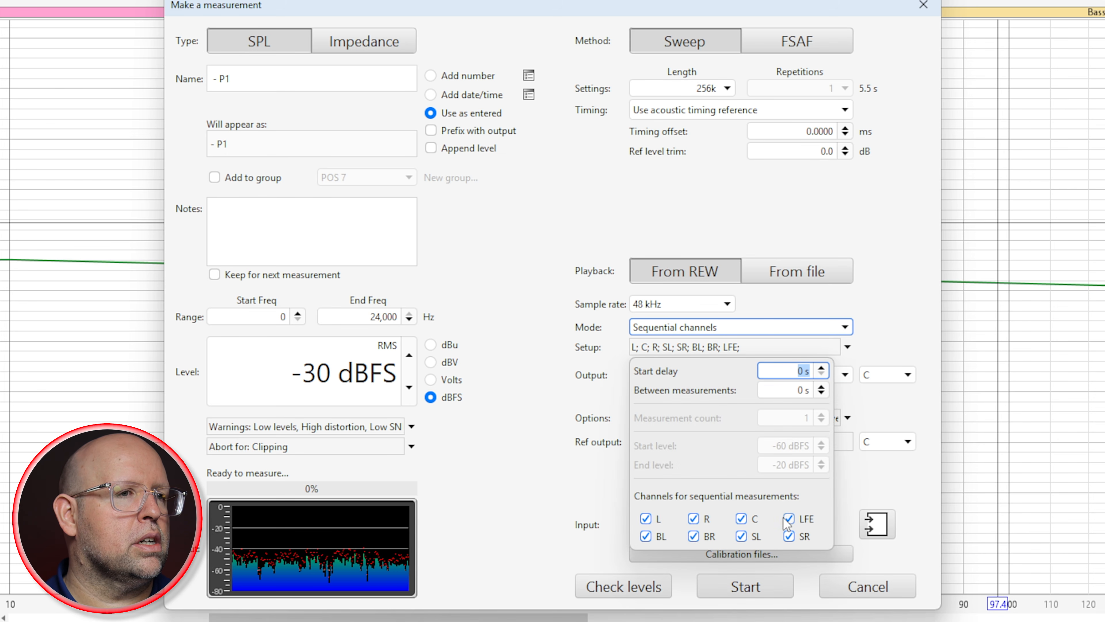
{"action": "left_click", "coordinate": [796, 519]}
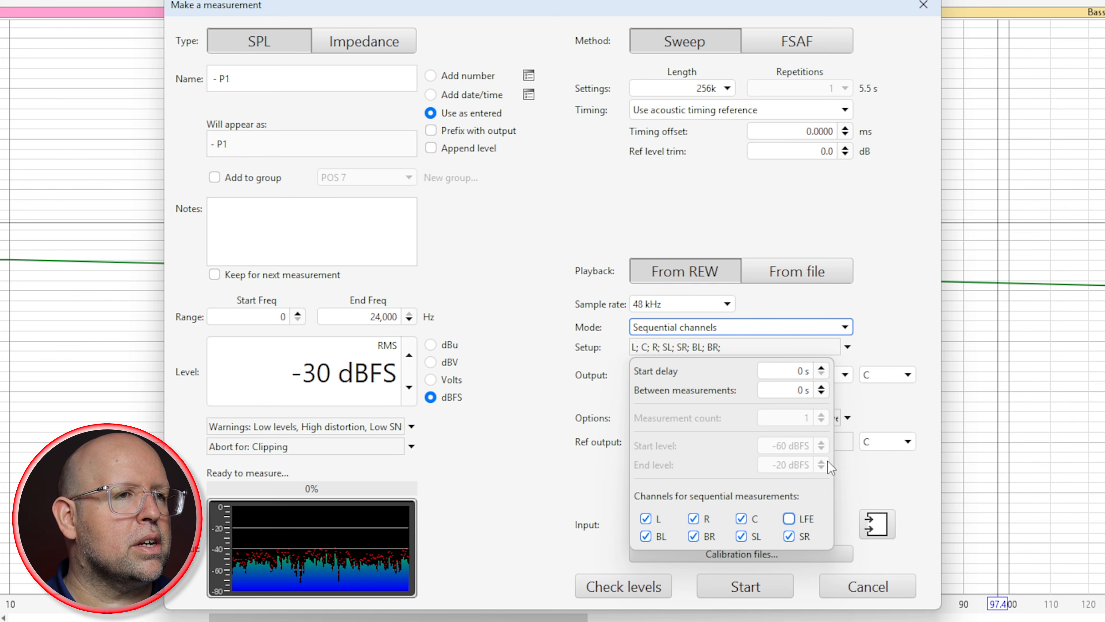
{"action": "left_click", "coordinate": [889, 315]}
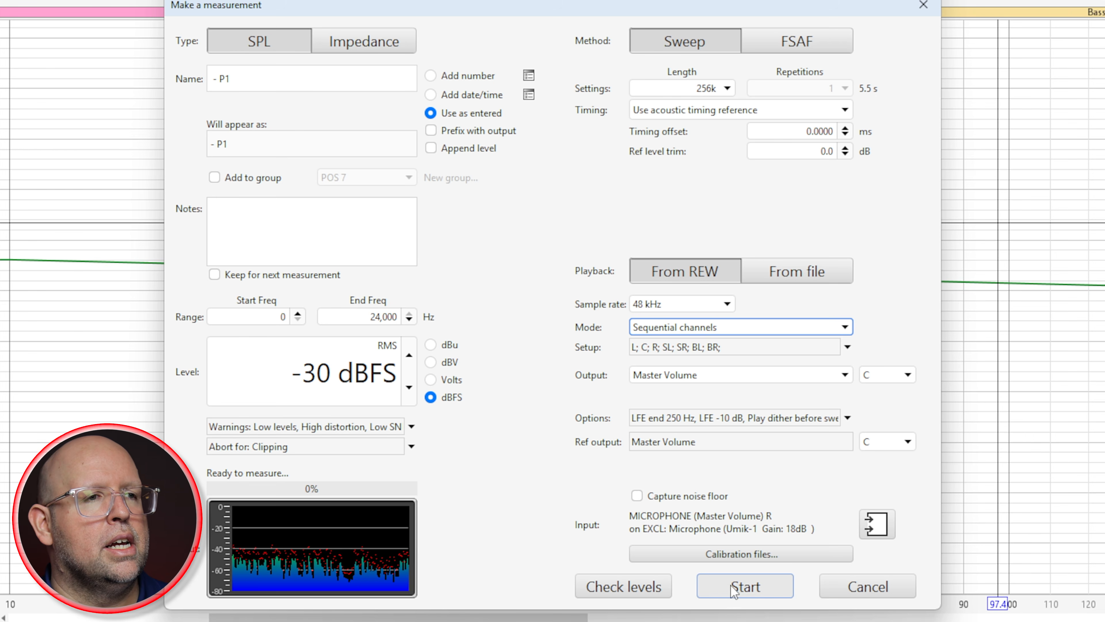
Step: Check the levels and run the sequential P1 sweeps, then measure TRL - P1 using the TRL sweep file in the media player
{"action": "left_click", "coordinate": [645, 581]}
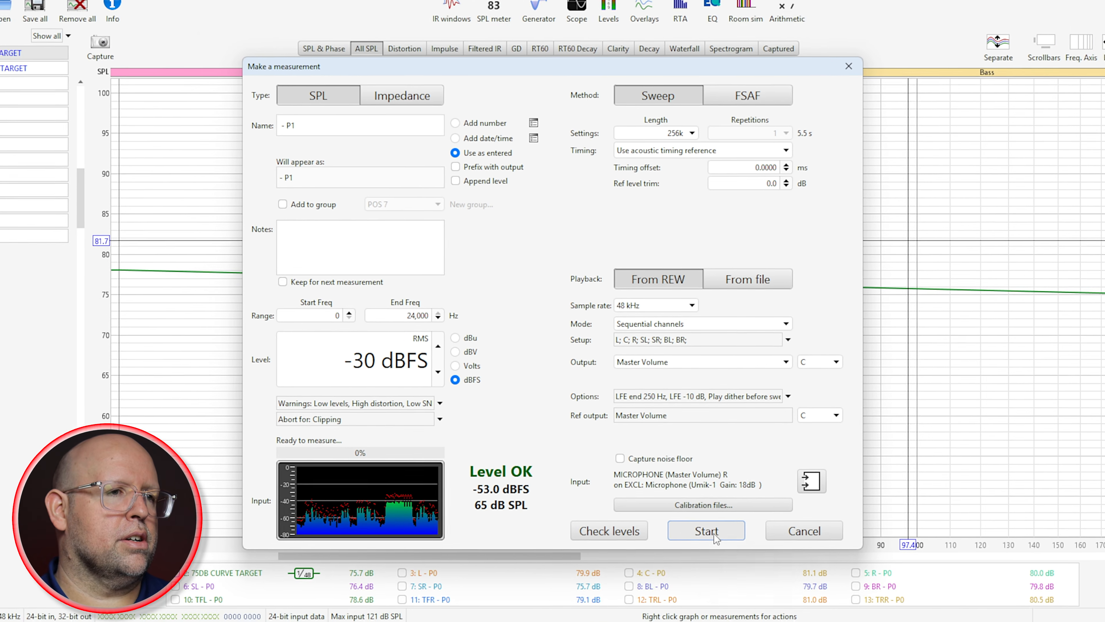
{"action": "left_click", "coordinate": [749, 591]}
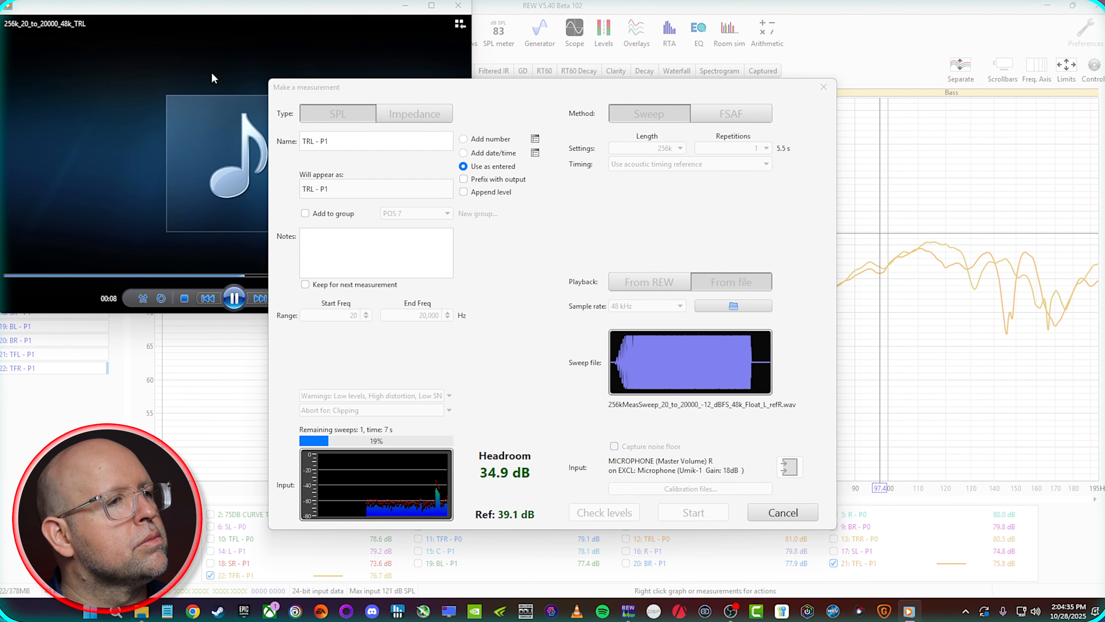
{"action": "left_click", "coordinate": [292, 177]}
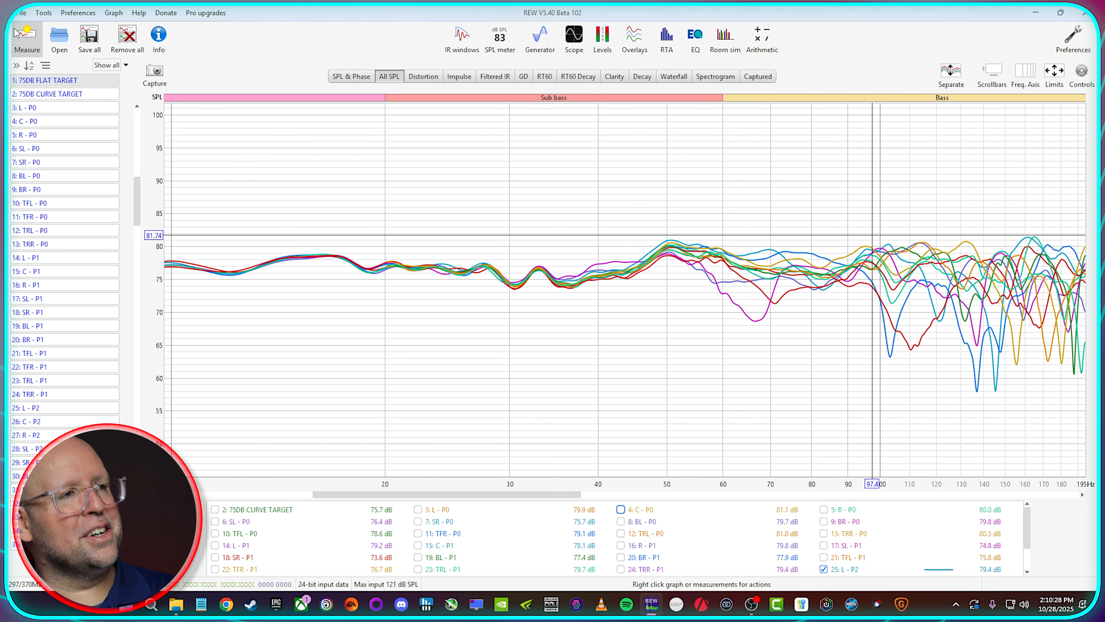
Step: Clear all trace selections, then set up a measurement played from REW, named LFE, with a 0 to 250 Hz range
{"action": "right_click", "coordinate": [480, 550]}
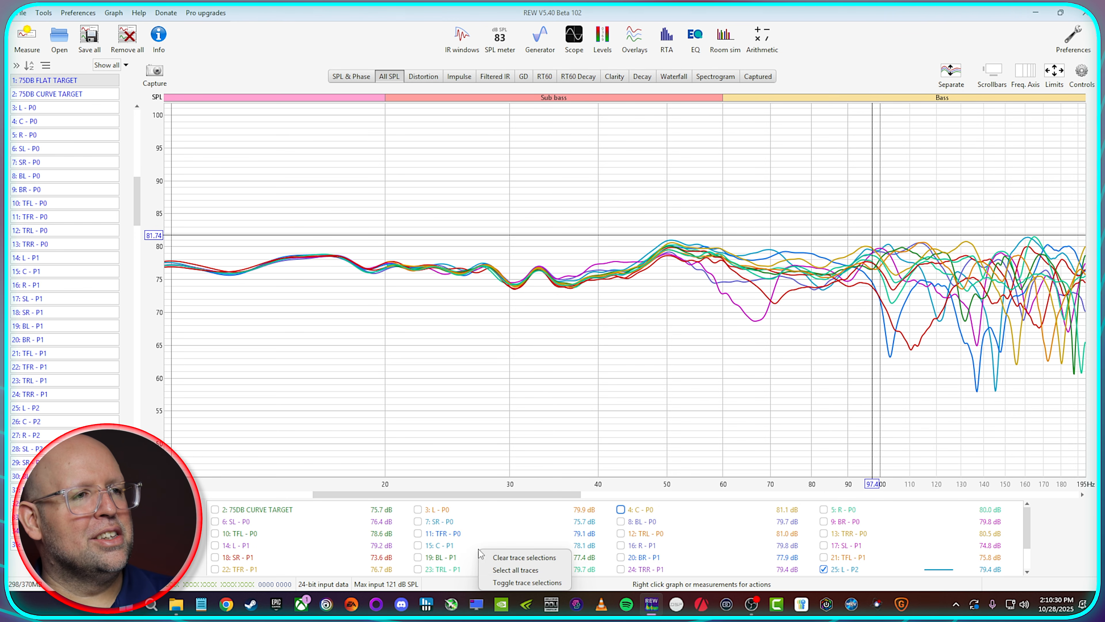
{"action": "left_click", "coordinate": [522, 558]}
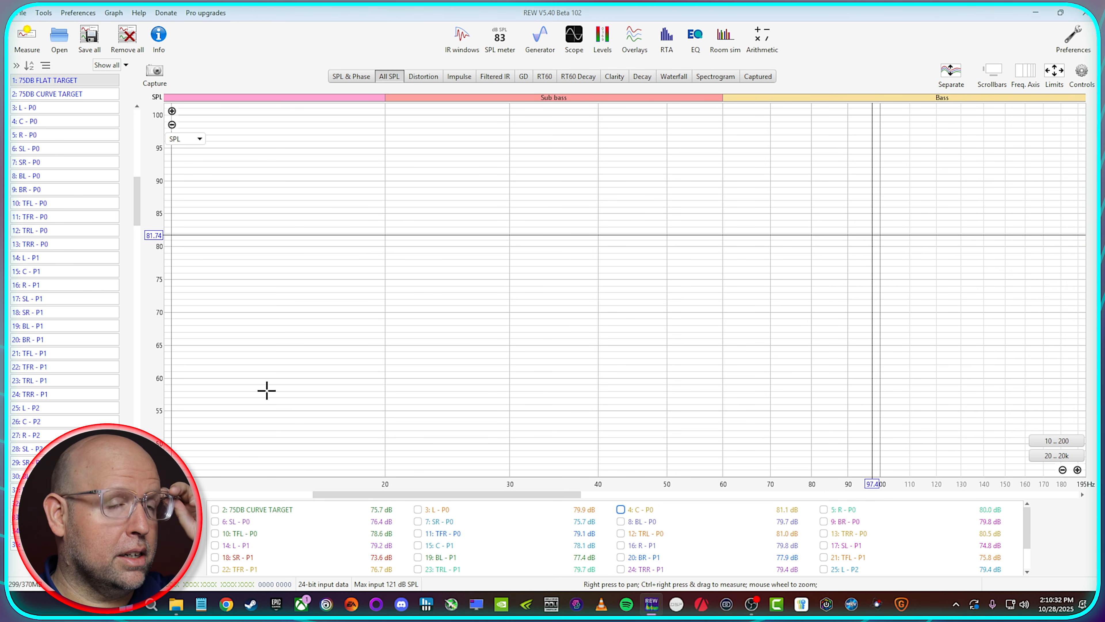
{"action": "left_click", "coordinate": [26, 37]}
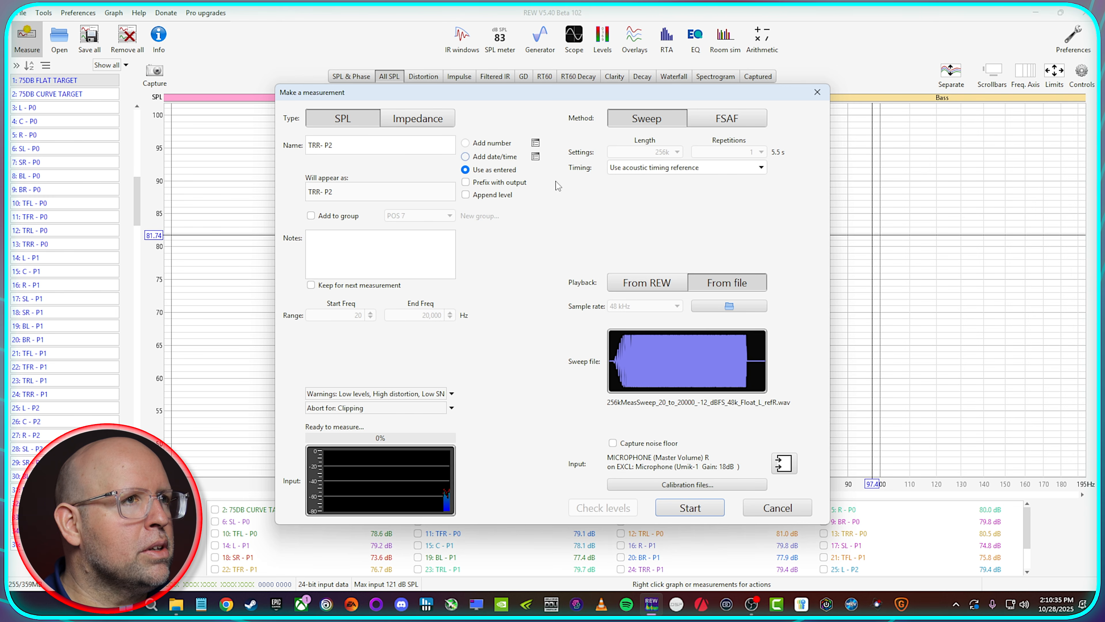
{"action": "left_click_drag", "start_coordinate": [353, 151], "coordinate": [305, 145]}
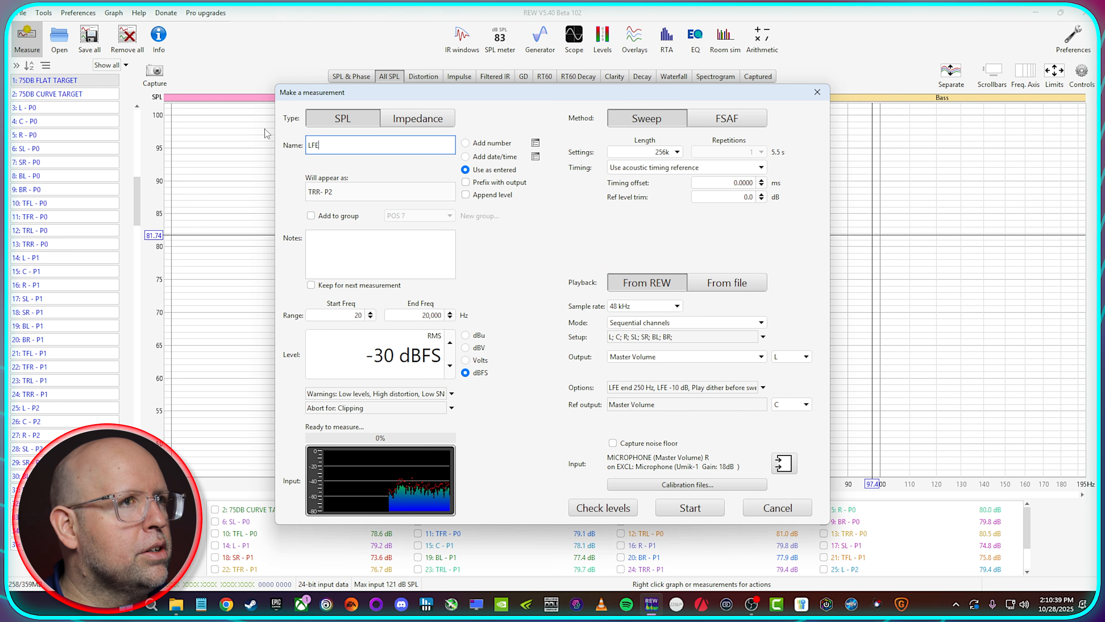
{"action": "left_click_drag", "start_coordinate": [363, 316], "coordinate": [354, 315]}
{"action": "type", "text": "0"}
{"action": "key", "text": "Tab"}
{"action": "type", "text": "250"}
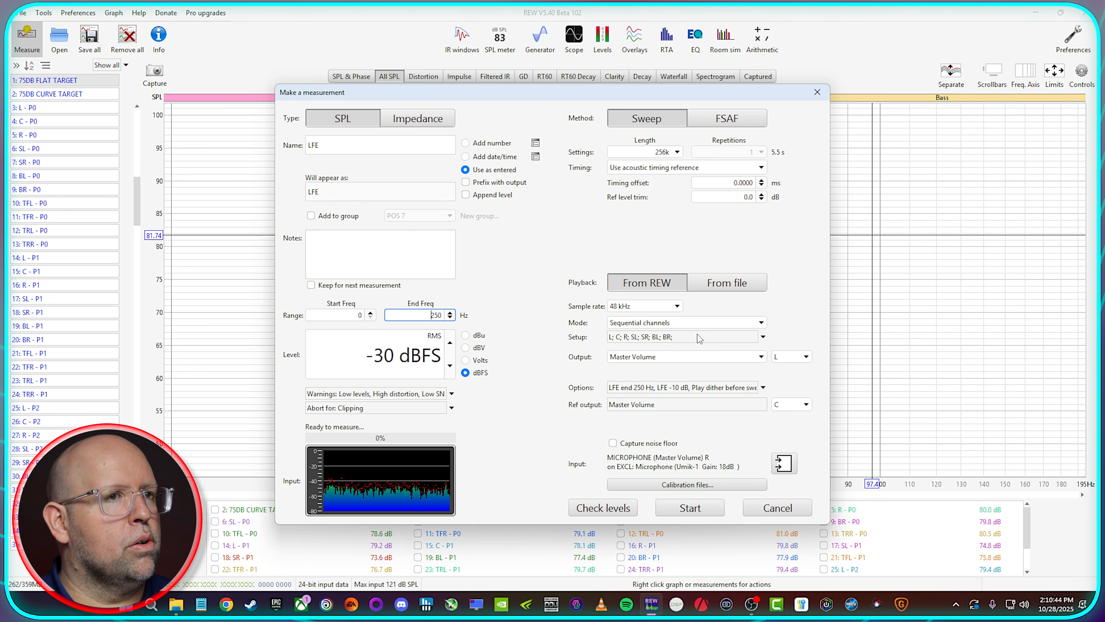
Step: Set the LFE sweep to a single measurement on the LFE output, review its output options and run it
{"action": "left_click", "coordinate": [696, 323]}
{"action": "left_click", "coordinate": [688, 337]}
{"action": "left_click", "coordinate": [783, 357]}
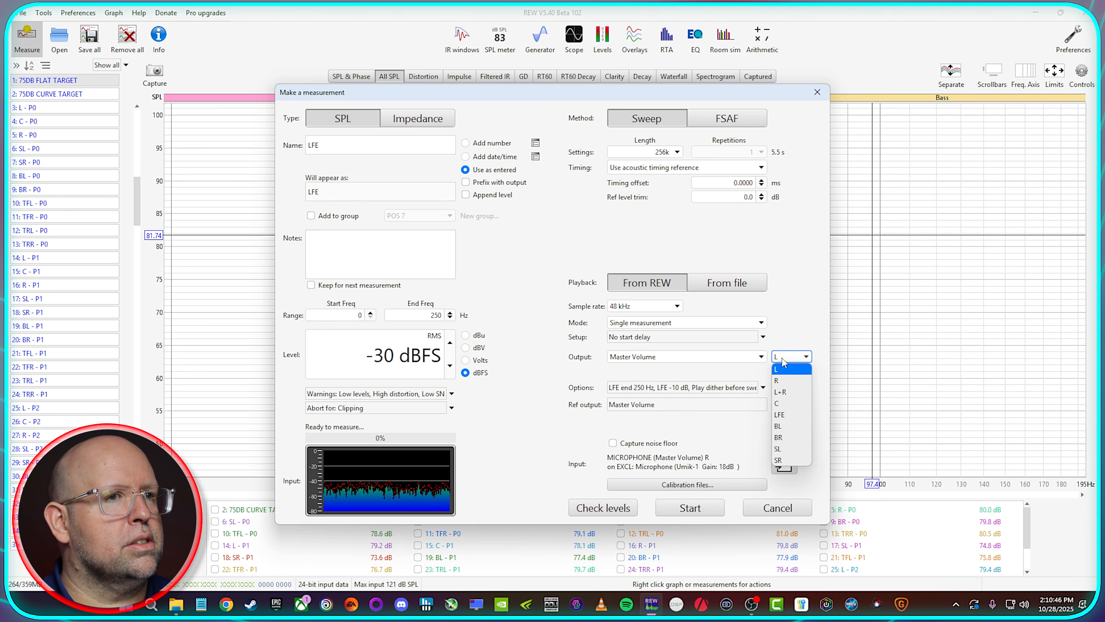
{"action": "left_click", "coordinate": [779, 415]}
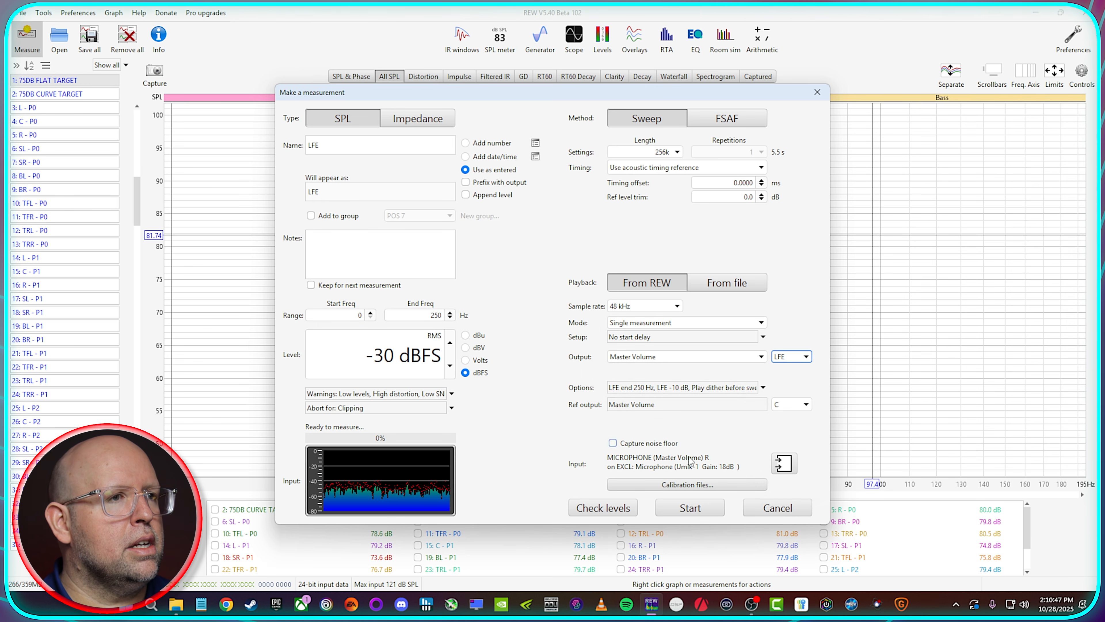
{"action": "left_click", "coordinate": [668, 387]}
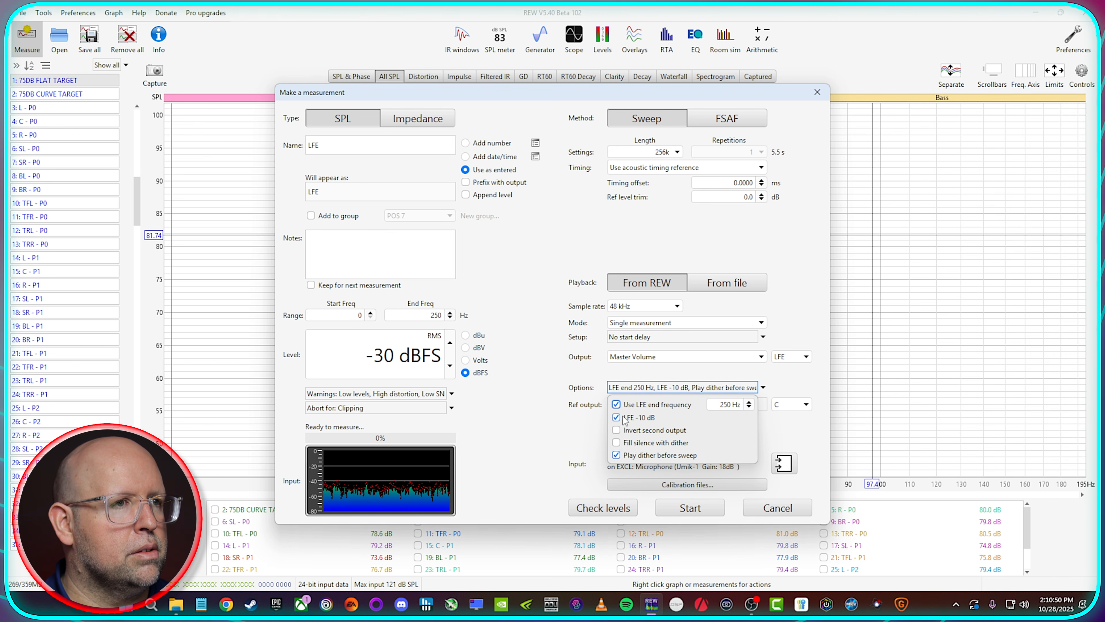
{"action": "left_click", "coordinate": [691, 507]}
{"action": "left_click", "coordinate": [691, 508]}
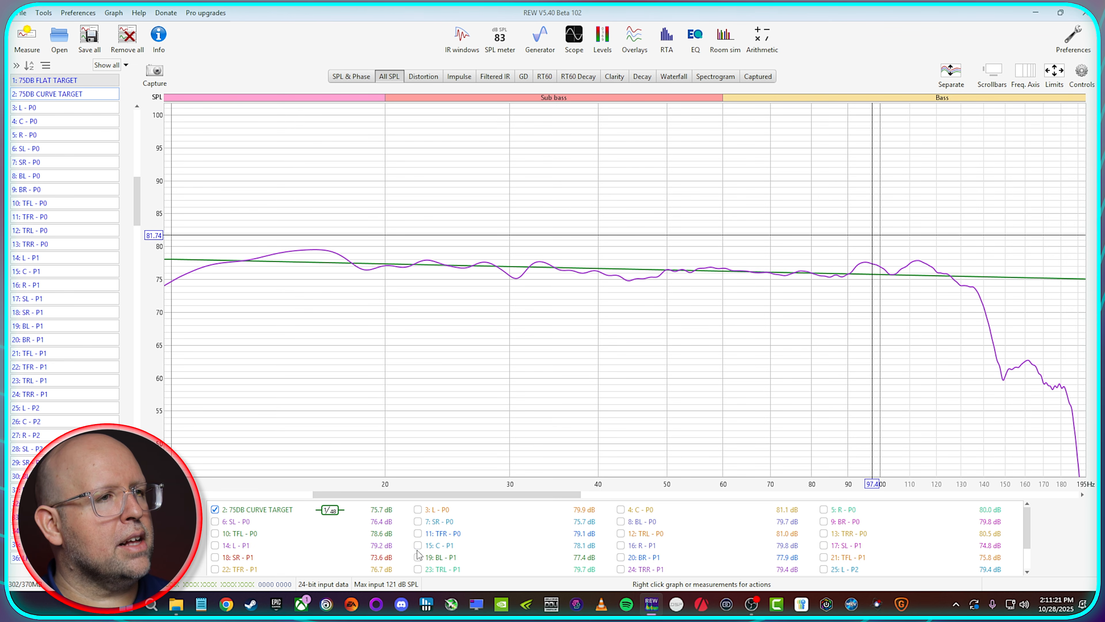
Step: Hide all P1 and P2 measurements from the graphs, then view the remaining ones in a maximized Overlays window
{"action": "left_click", "coordinate": [68, 258]}
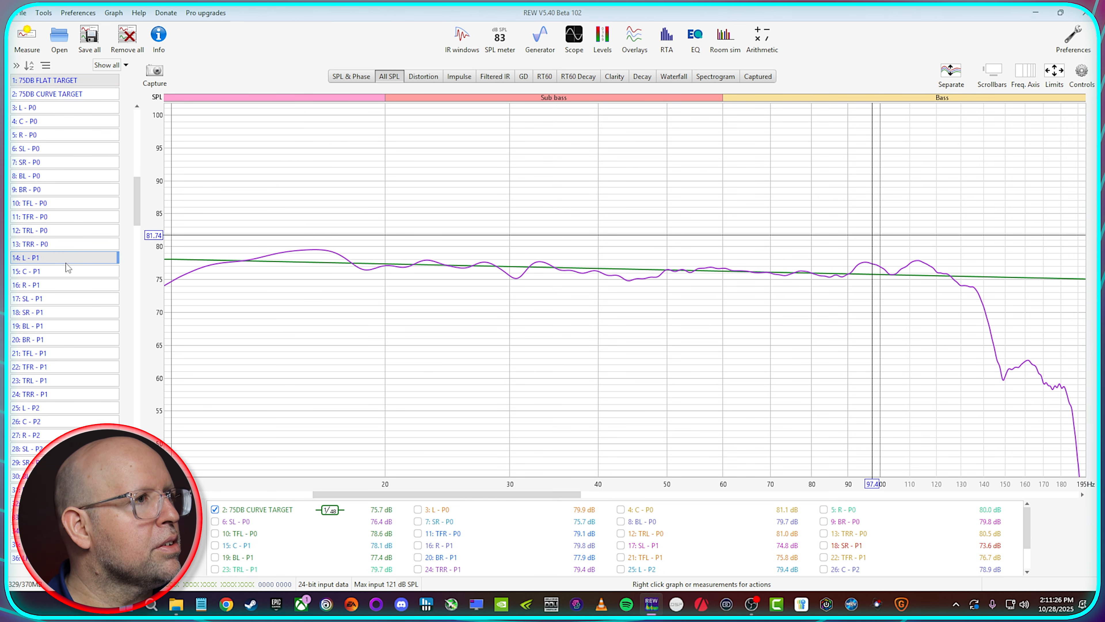
{"action": "left_click", "coordinate": [63, 544], "text": "shift"}
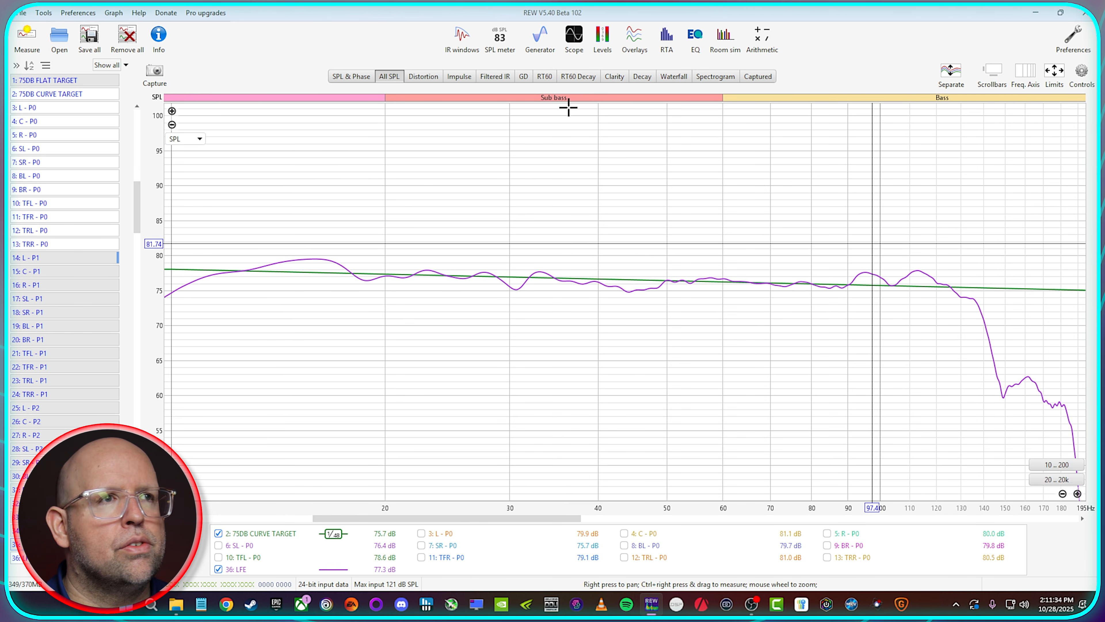
{"action": "left_click", "coordinate": [635, 36]}
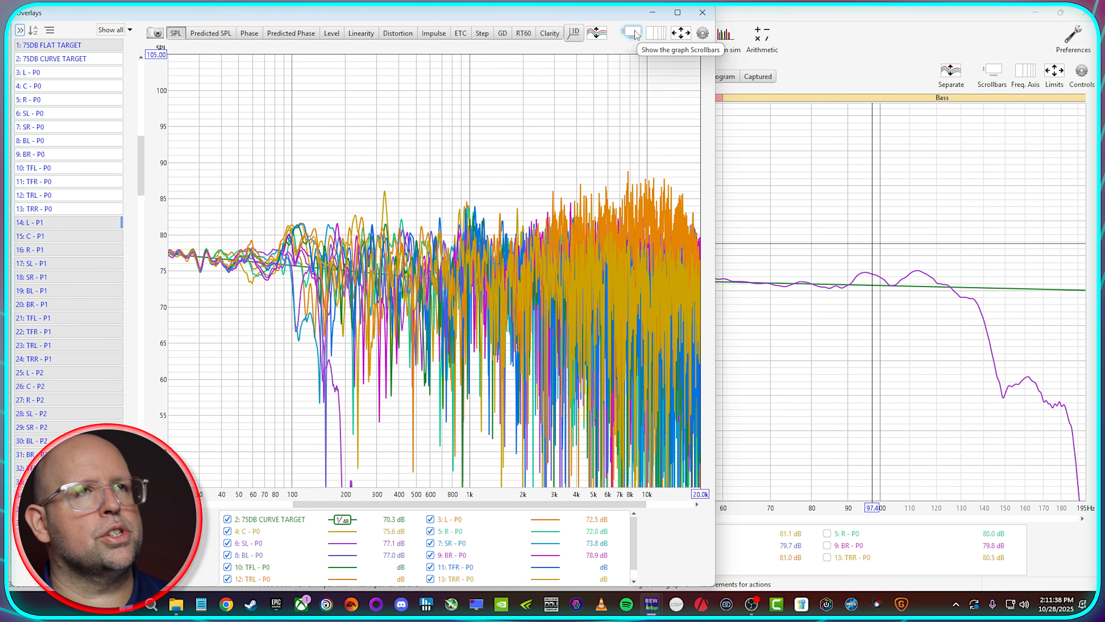
{"action": "left_click", "coordinate": [677, 13]}
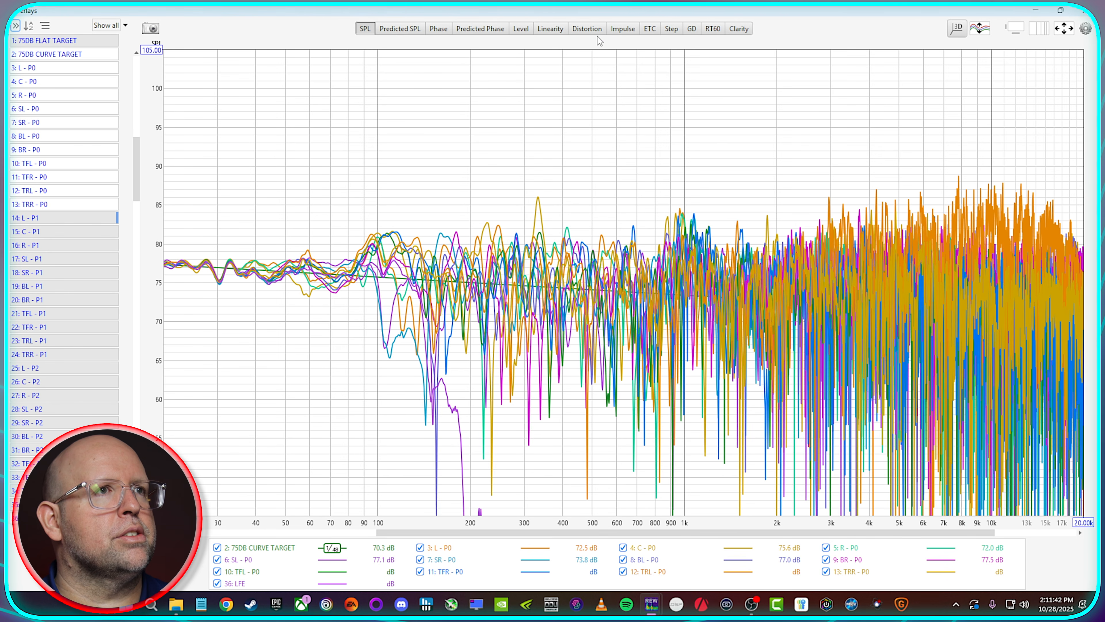
Step: Show only the C - P0 impulse response in the overlays and place the cursor on its peak
{"action": "left_click", "coordinate": [622, 31]}
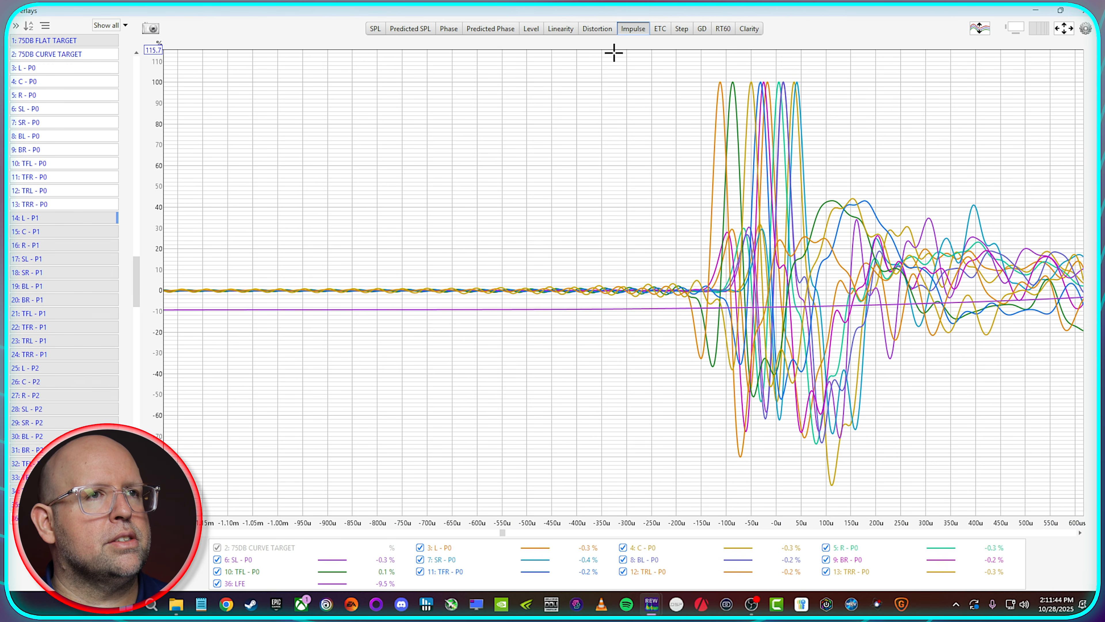
{"action": "right_click", "coordinate": [663, 559]}
{"action": "left_click", "coordinate": [698, 559]}
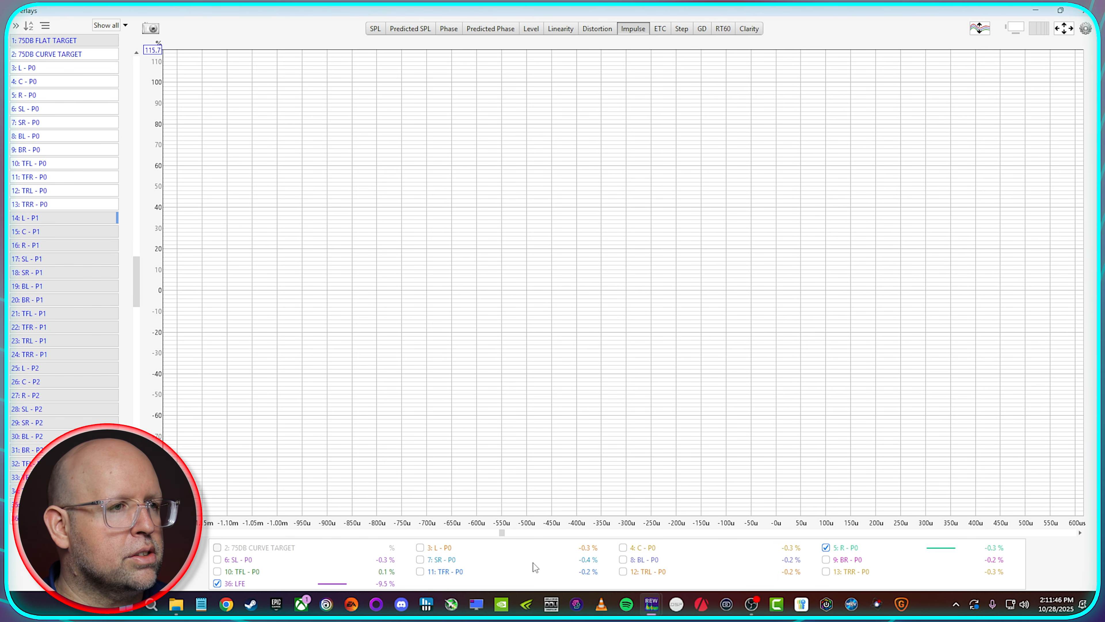
{"action": "left_click", "coordinate": [641, 549]}
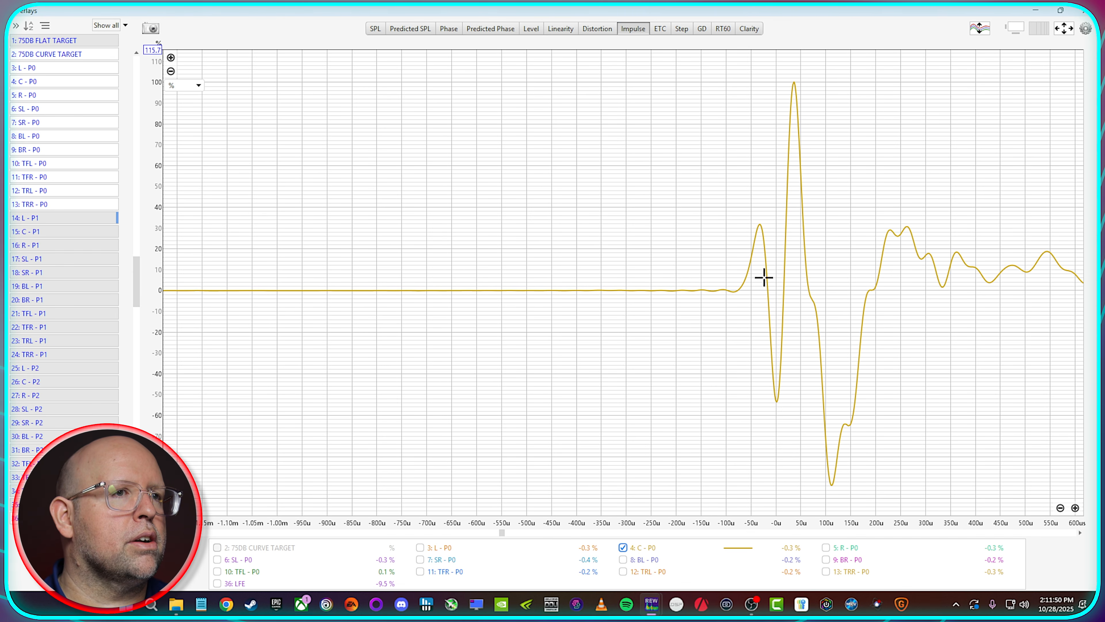
{"action": "left_click", "coordinate": [794, 85]}
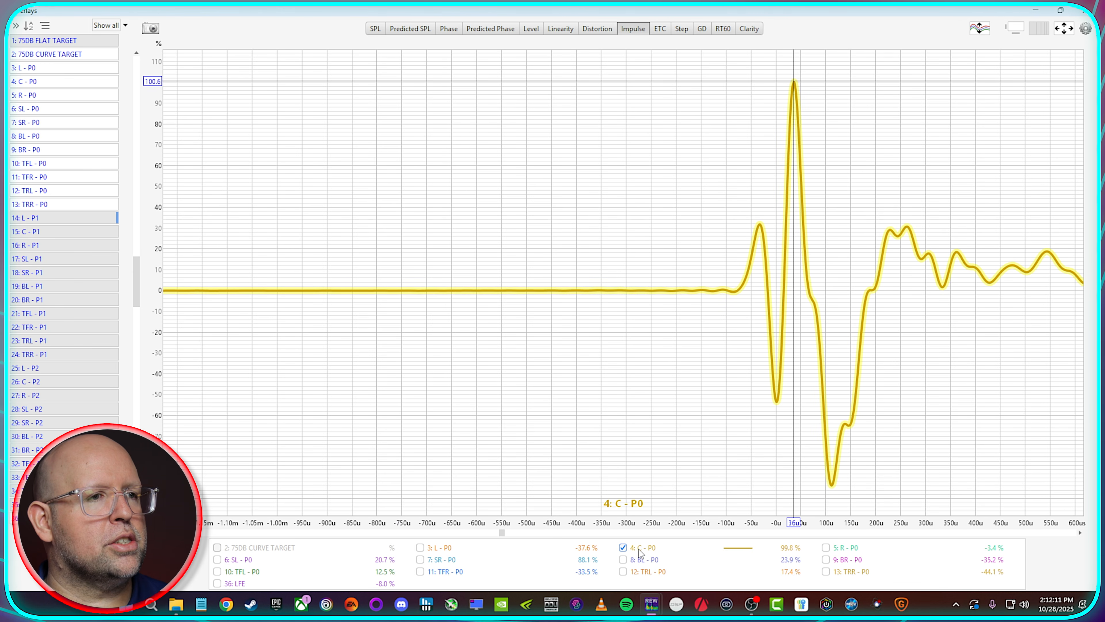
Step: Compare the L, R, SL, SR, BL and BR impulse peaks at P0 with C - P0, leaving only C - P0 shown
{"action": "left_click", "coordinate": [440, 550]}
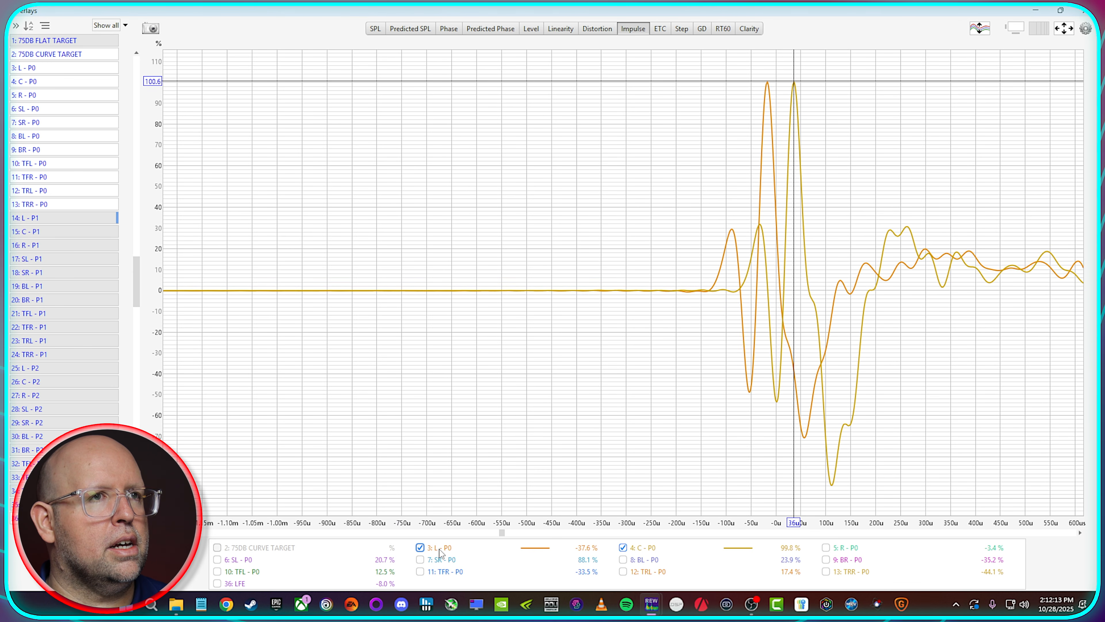
{"action": "left_click", "coordinate": [853, 548]}
{"action": "left_click", "coordinate": [245, 560]}
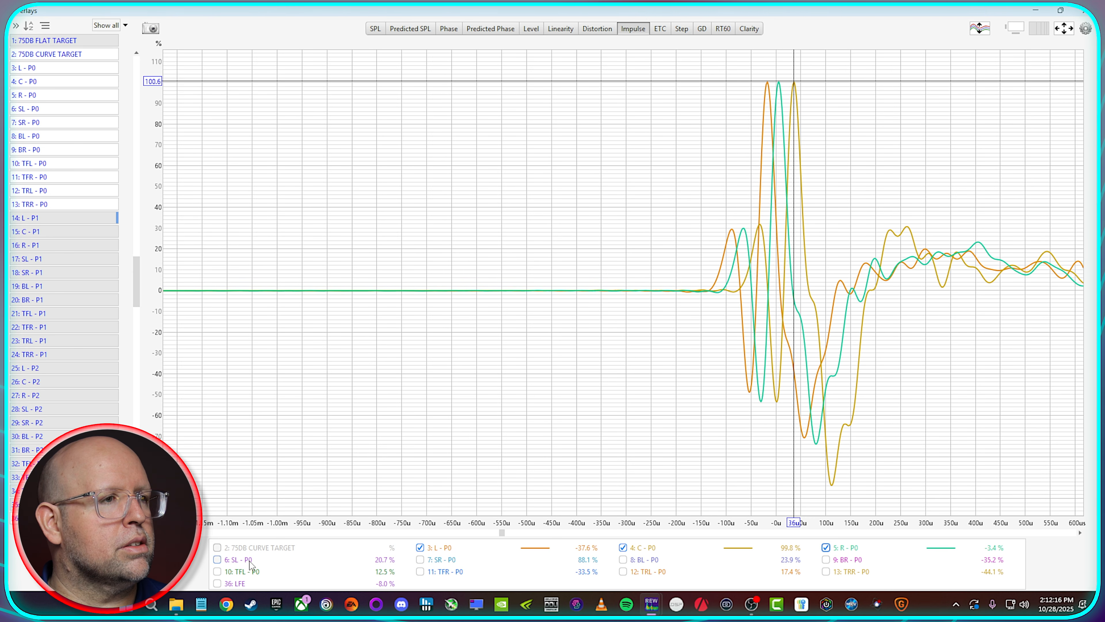
{"action": "left_click", "coordinate": [444, 560]}
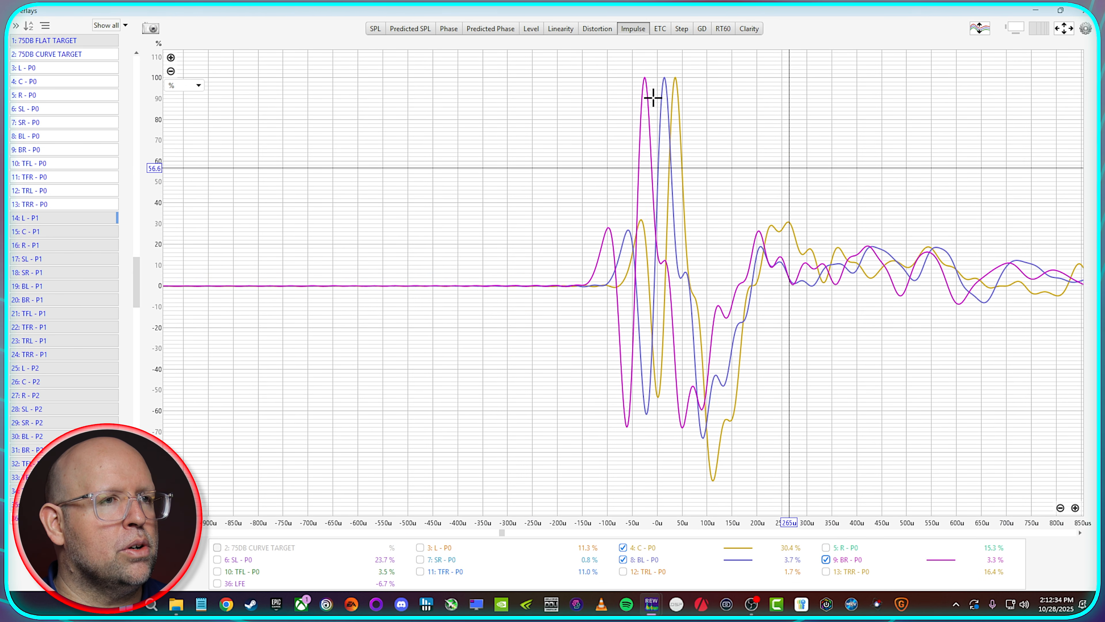
{"action": "left_click", "coordinate": [624, 560]}
{"action": "left_click", "coordinate": [825, 559]}
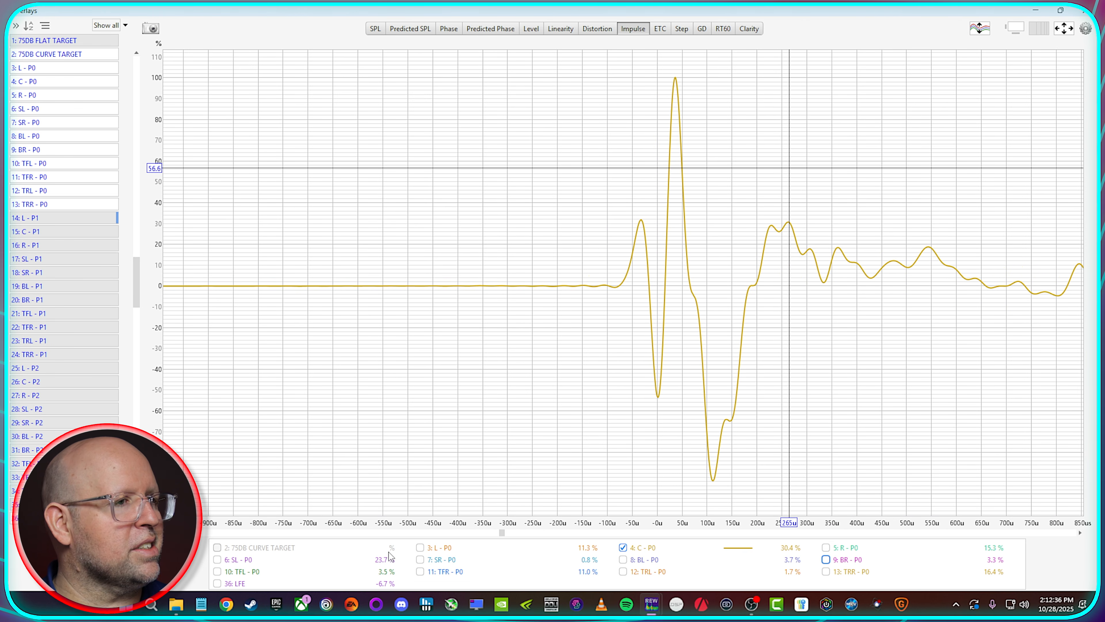
Step: Compare the height channels' P0 impulse peaks (TFL, TFR, TRL, TRR) with C - P0, leaving only C - P0 shown
{"action": "left_click", "coordinate": [217, 571]}
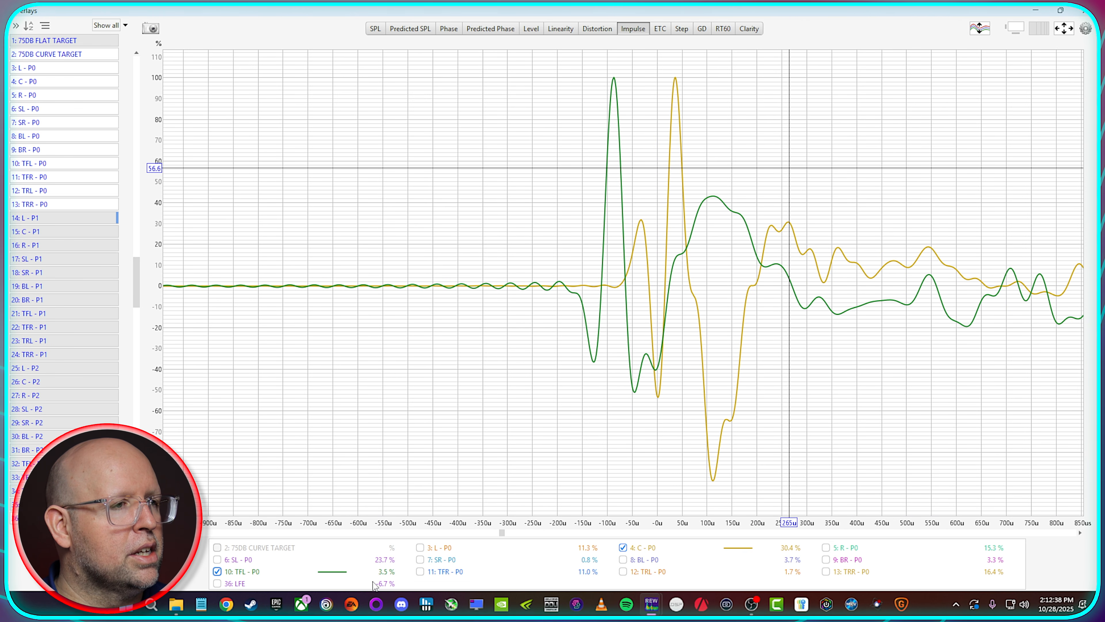
{"action": "left_click", "coordinate": [441, 574]}
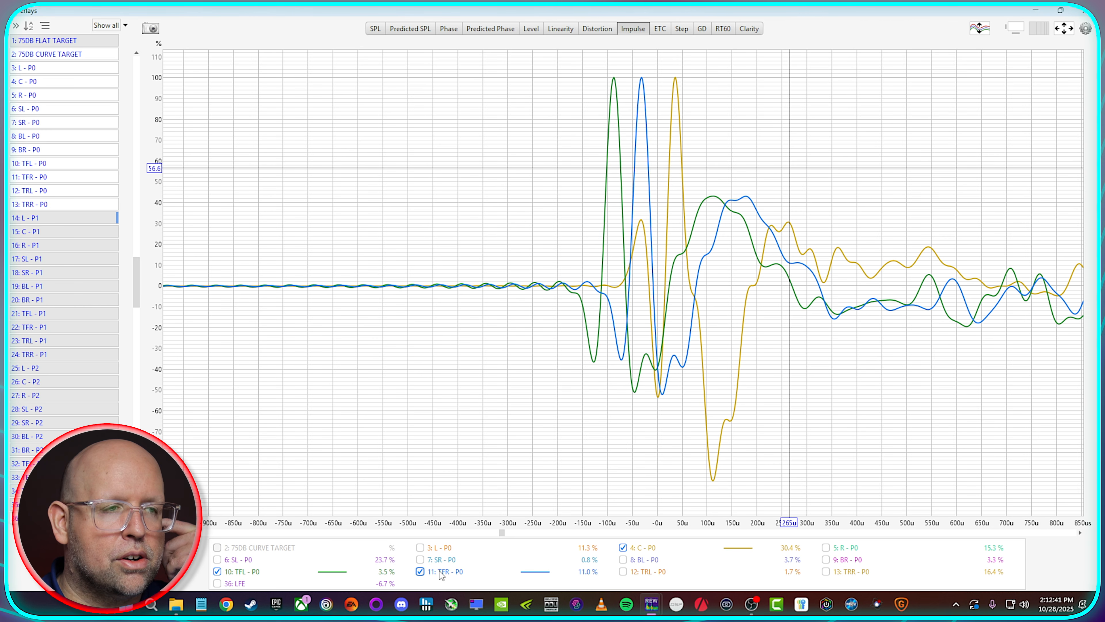
{"action": "left_click", "coordinate": [644, 574]}
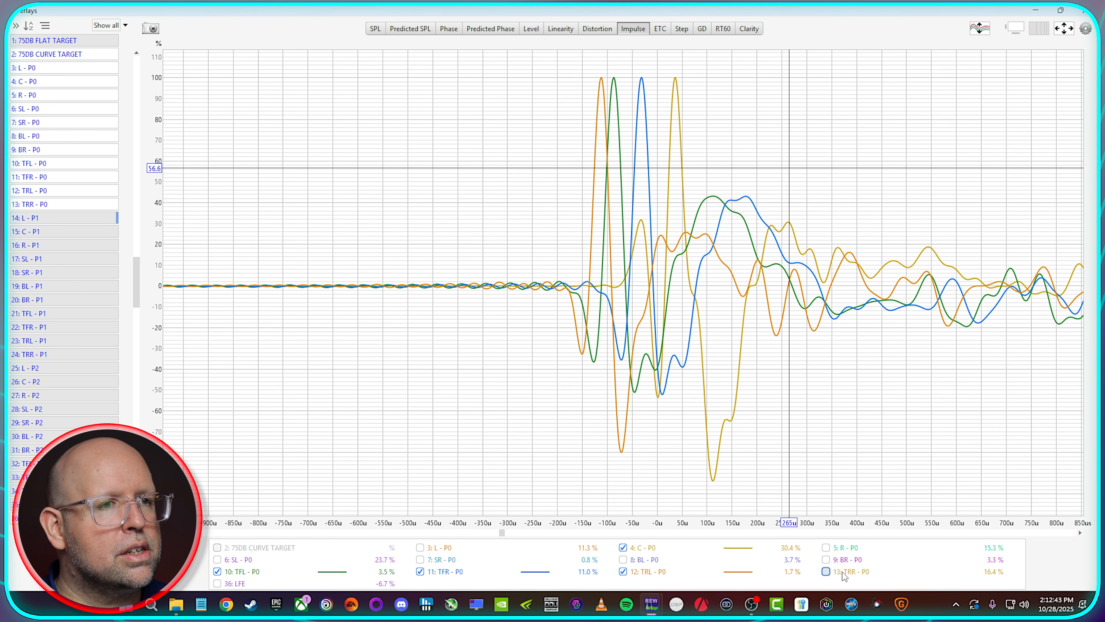
{"action": "left_click", "coordinate": [631, 574]}
{"action": "left_click", "coordinate": [429, 574]}
{"action": "left_click", "coordinate": [230, 572]}
Step: Overlay the LFE impulse on C - P0 and mark each trace's peak with the cursor over a wider time range
{"action": "left_click", "coordinate": [234, 584]}
{"action": "left_click", "coordinate": [739, 329]}
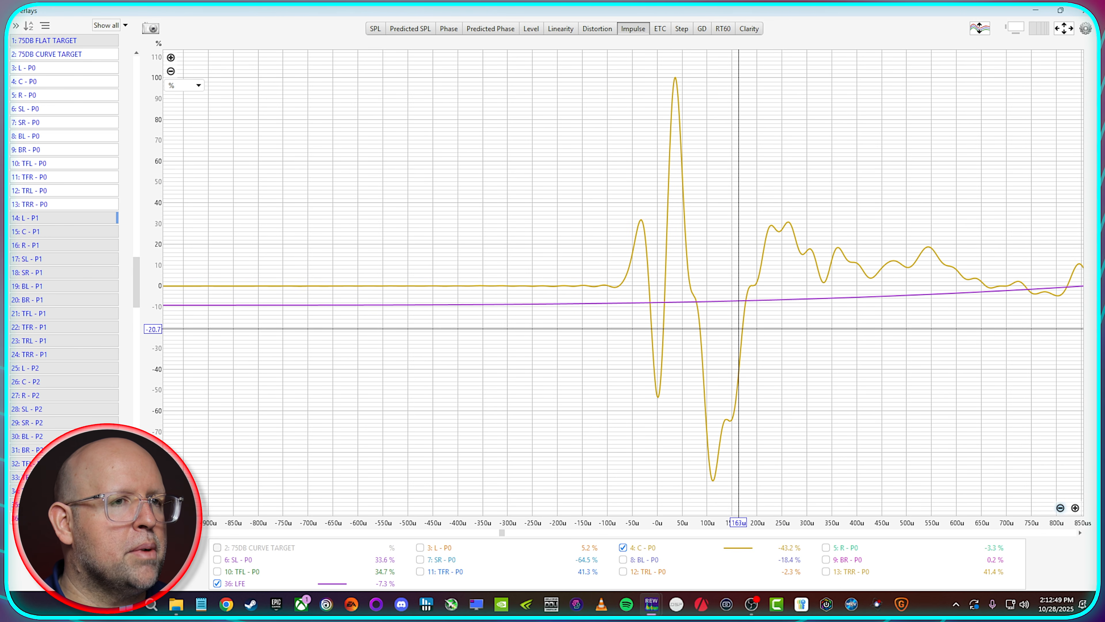
{"action": "left_click", "coordinate": [1060, 508]}
{"action": "left_click", "coordinate": [1060, 508]}
{"action": "left_click", "coordinate": [1061, 508]}
{"action": "left_click", "coordinate": [1060, 508]}
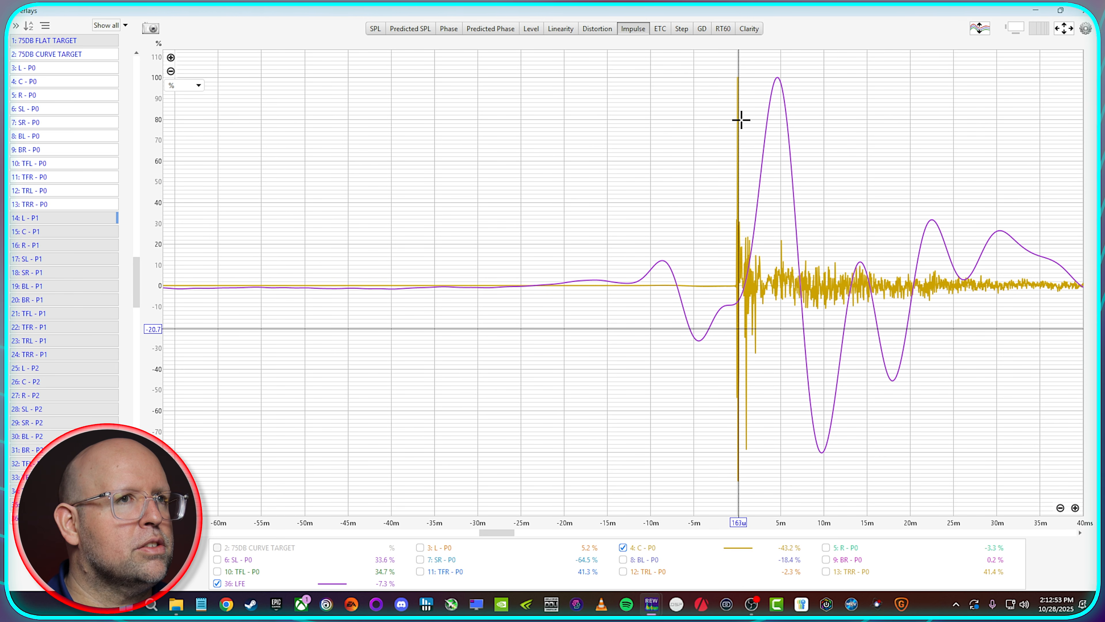
{"action": "left_click_drag", "start_coordinate": [775, 78], "coordinate": [778, 79]}
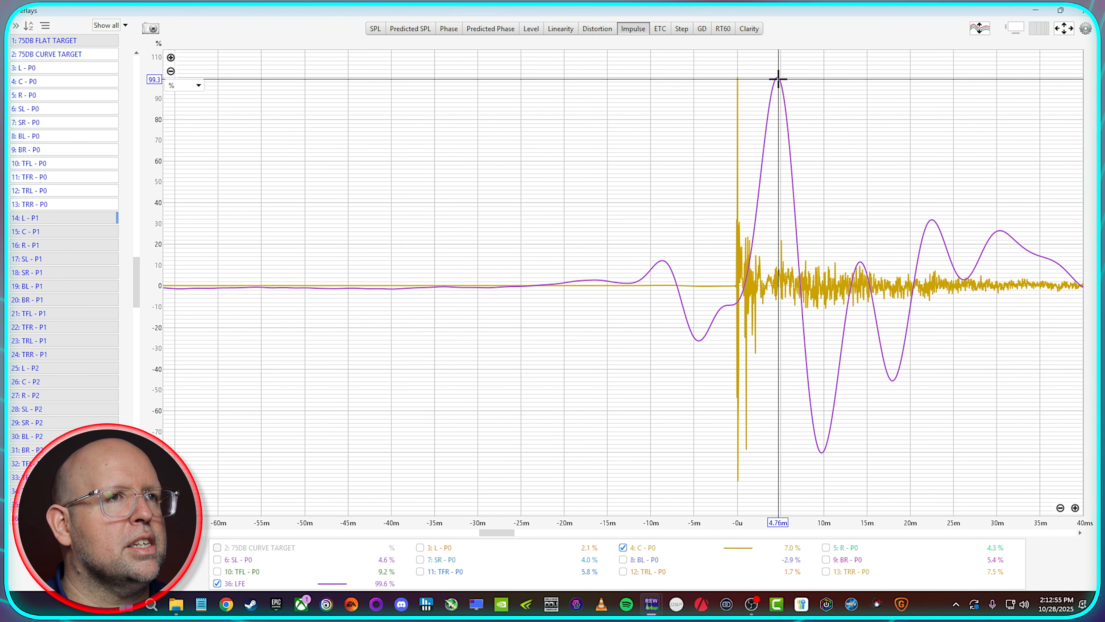
{"action": "left_click", "coordinate": [737, 83]}
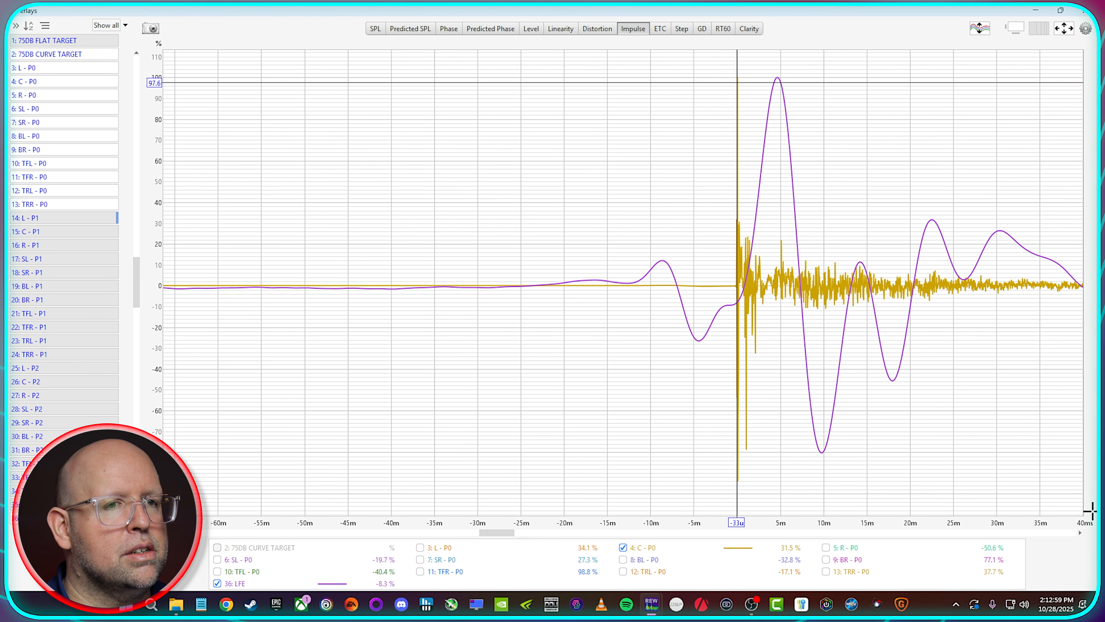
Step: Measure the time offset between the C - P0 and LFE impulse peaks at a closer zoom
{"action": "left_click", "coordinate": [1076, 508]}
{"action": "left_click", "coordinate": [1076, 508]}
{"action": "left_click_drag", "start_coordinate": [961, 229], "coordinate": [822, 219]}
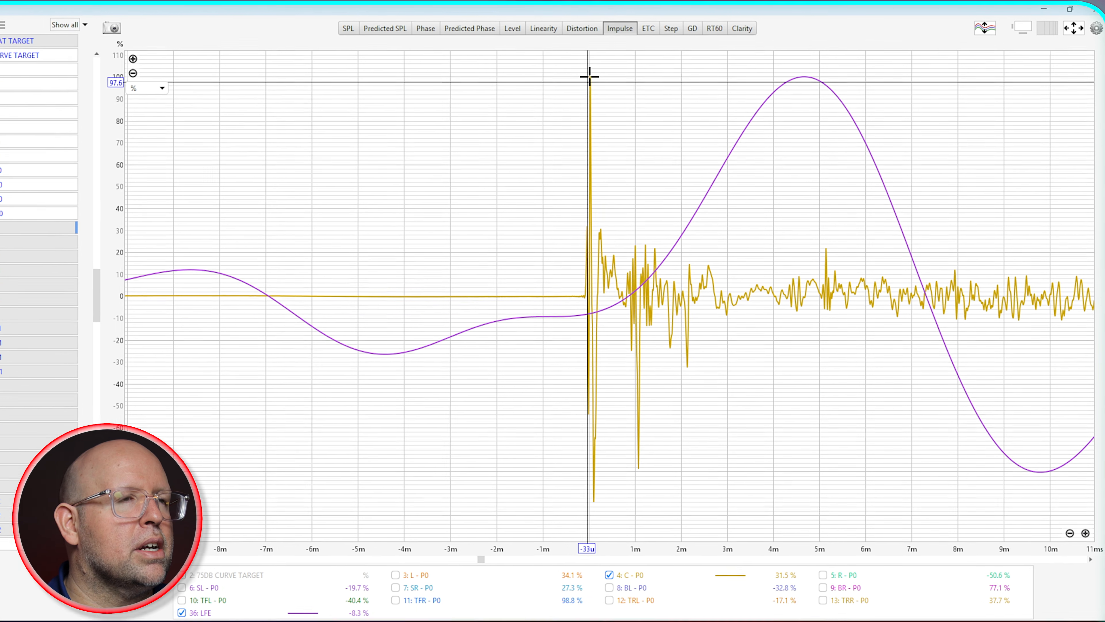
{"action": "left_click_drag", "start_coordinate": [591, 77], "coordinate": [610, 119]}
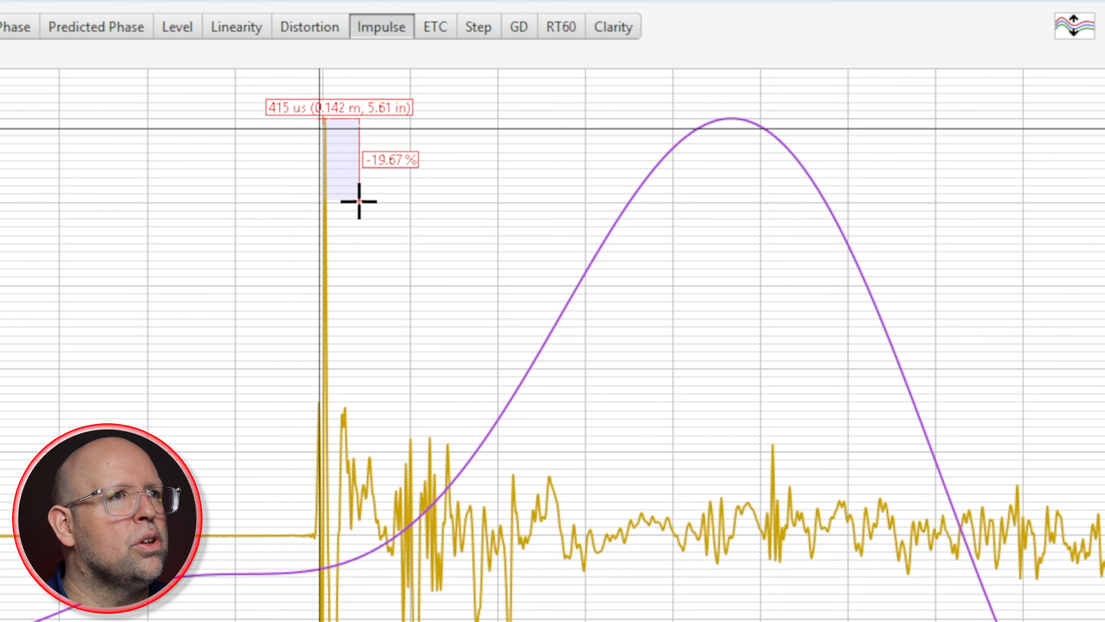
{"action": "mouse_move", "coordinate": [358, 202]}
{"action": "left_mouse_down"}
{"action": "mouse_move", "coordinate": [372, 225]}
{"action": "mouse_move", "coordinate": [622, 281]}
{"action": "mouse_move", "coordinate": [747, 282]}
{"action": "mouse_move", "coordinate": [735, 278]}
{"action": "left_mouse_up"}
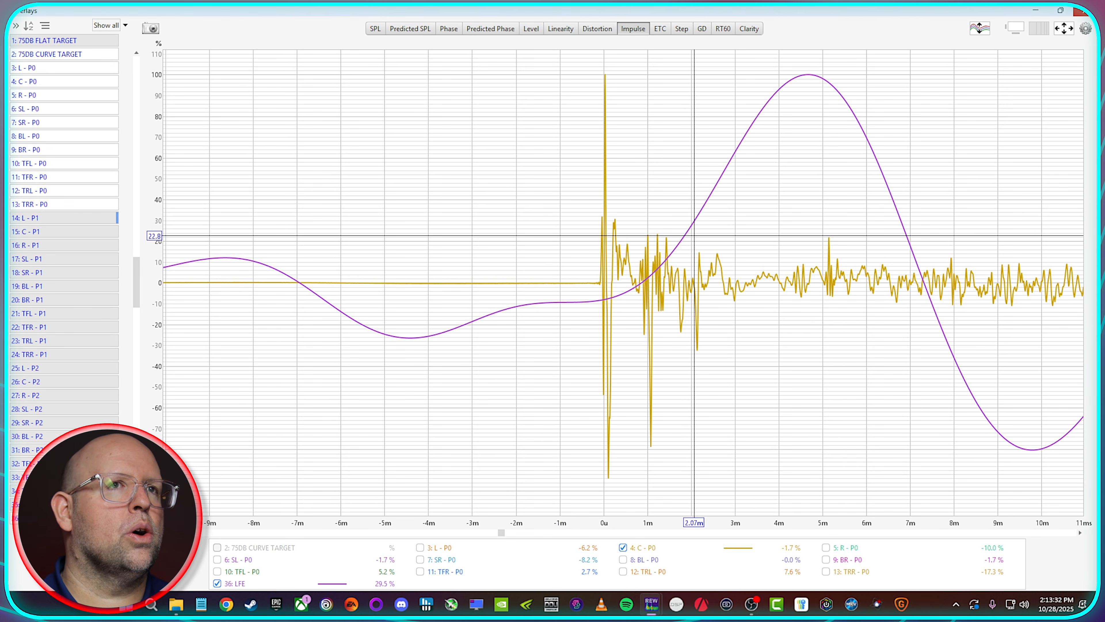
Step: Return to the All SPL graph, hide the LFE measurement and unhide all P1 and P2 measurements
{"action": "left_click", "coordinate": [1038, 11]}
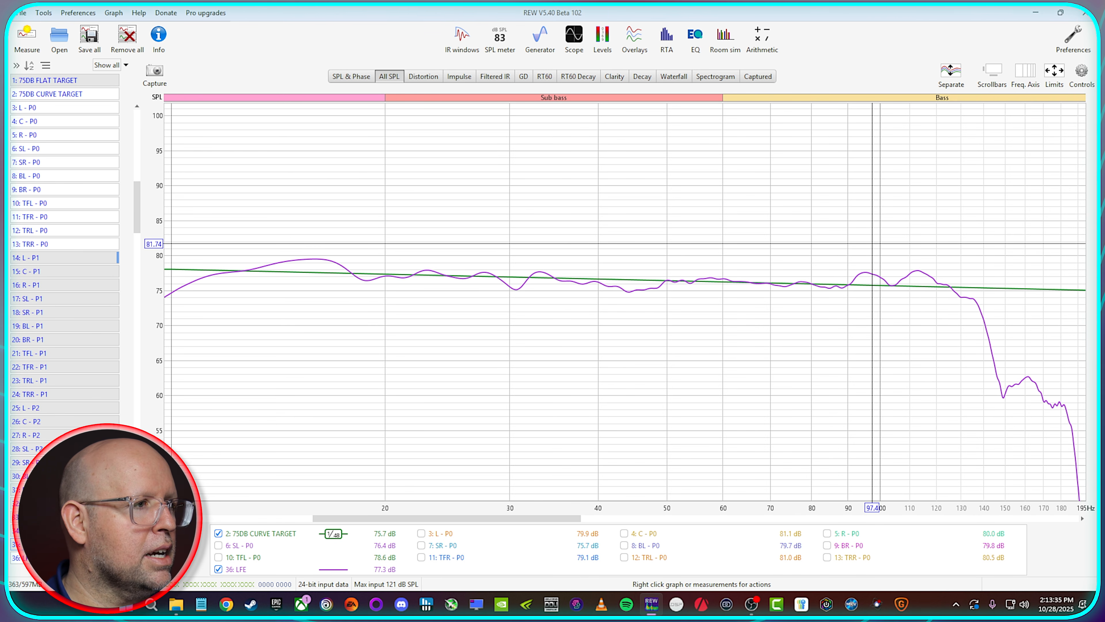
{"action": "left_click", "coordinate": [79, 558]}
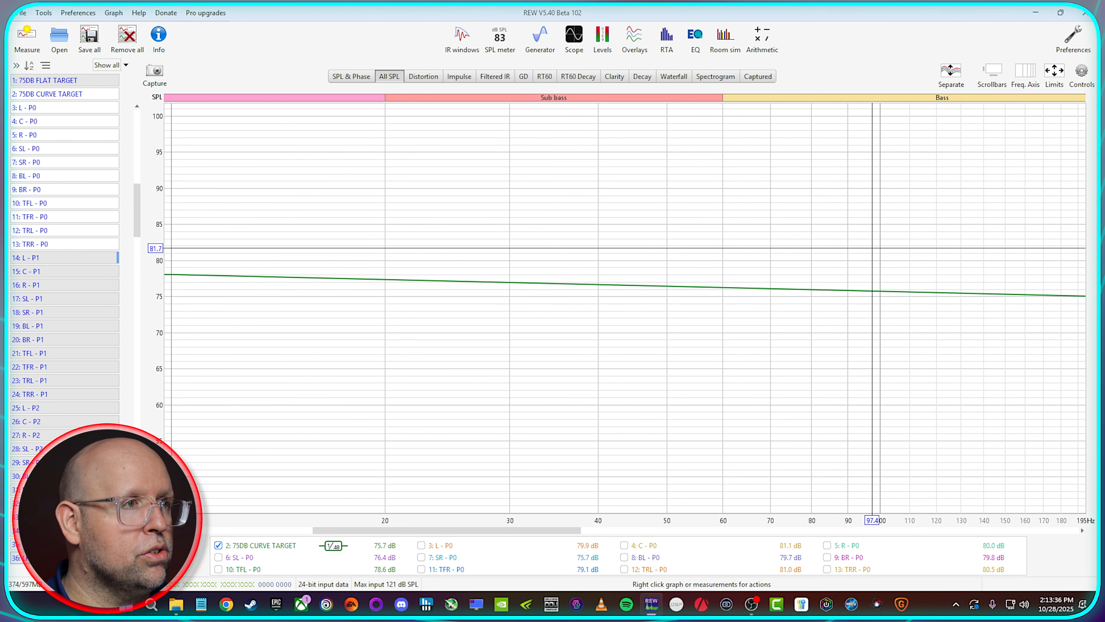
{"action": "left_click", "coordinate": [90, 258]}
{"action": "left_click", "coordinate": [77, 259]}
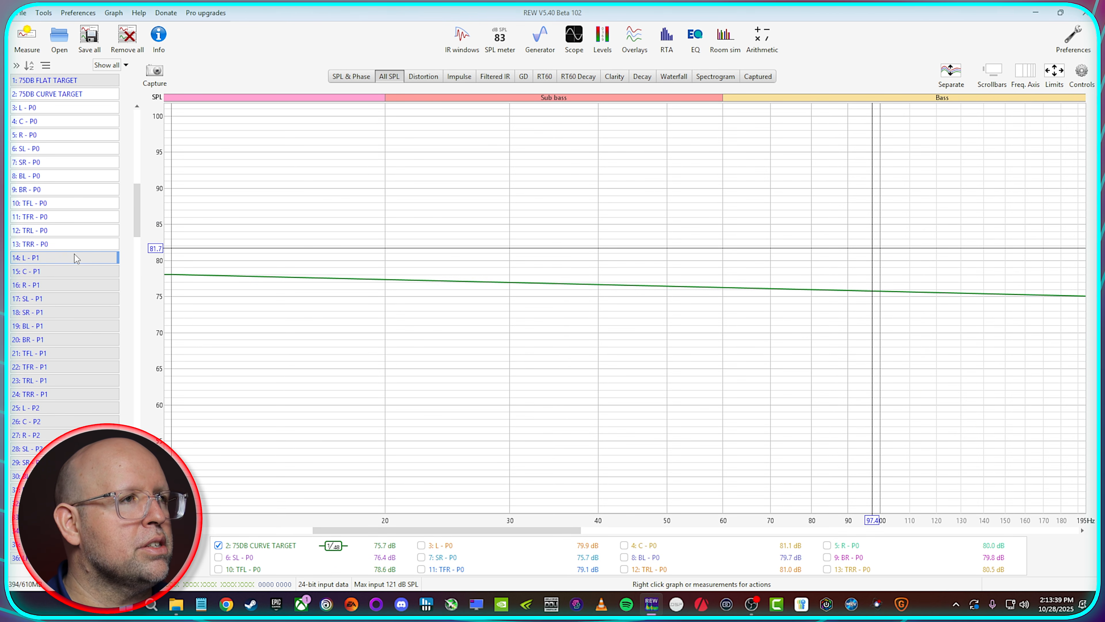
{"action": "left_click", "coordinate": [77, 259]}
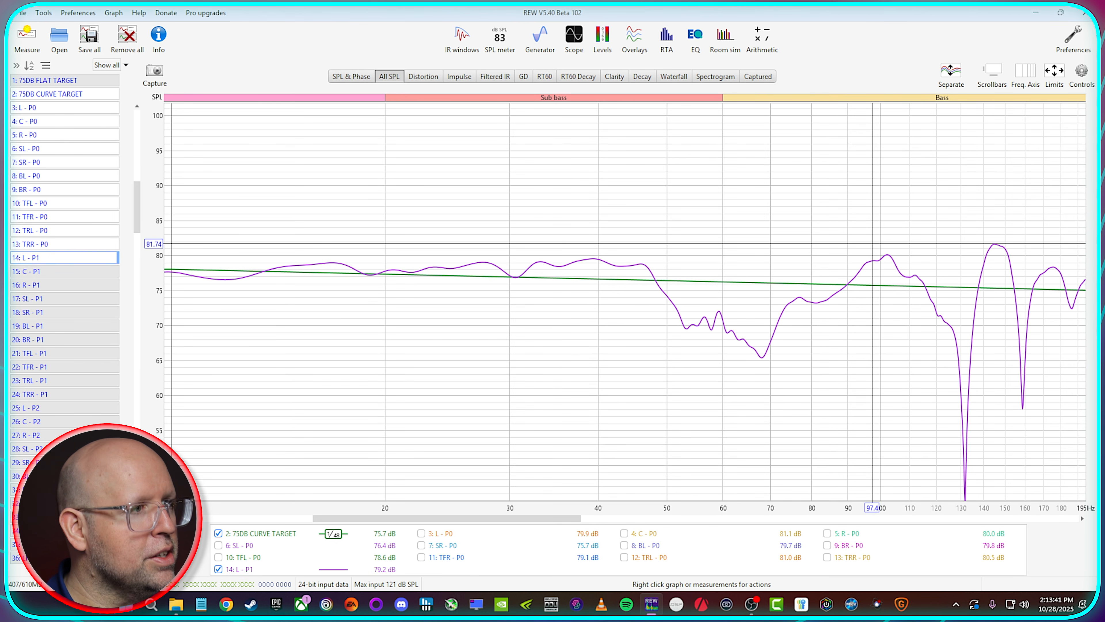
{"action": "left_click", "coordinate": [76, 544], "text": "shift"}
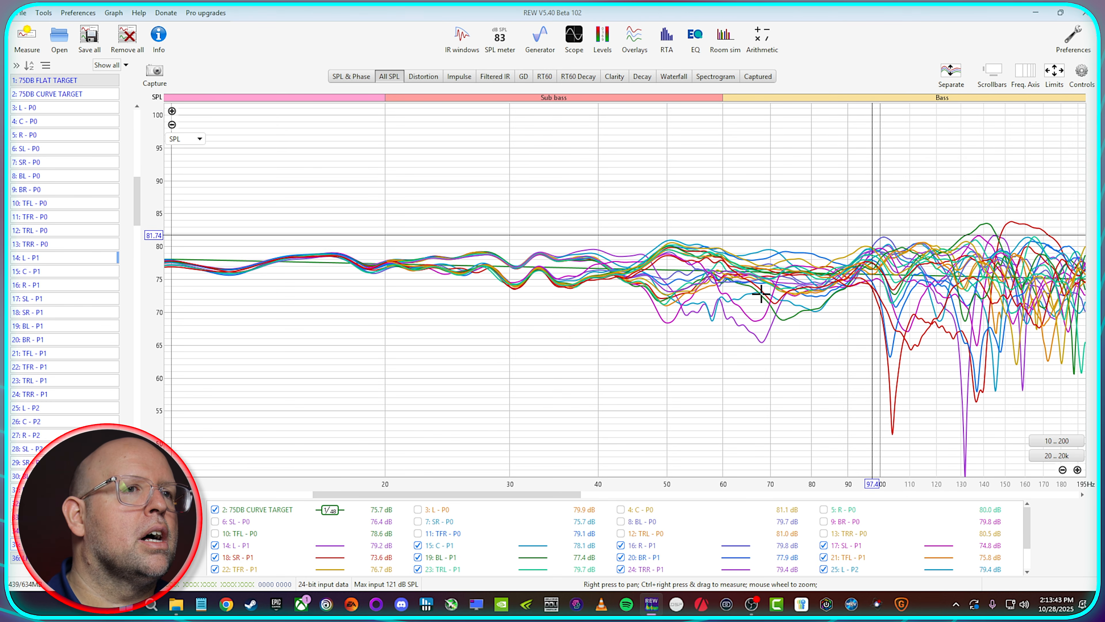
Step: Clear every trace from the All SPL graph and show only 75DB CURVE TARGET, L - P0, L - P1 and L - P2
{"action": "right_click", "coordinate": [449, 521]}
{"action": "left_click", "coordinate": [475, 532]}
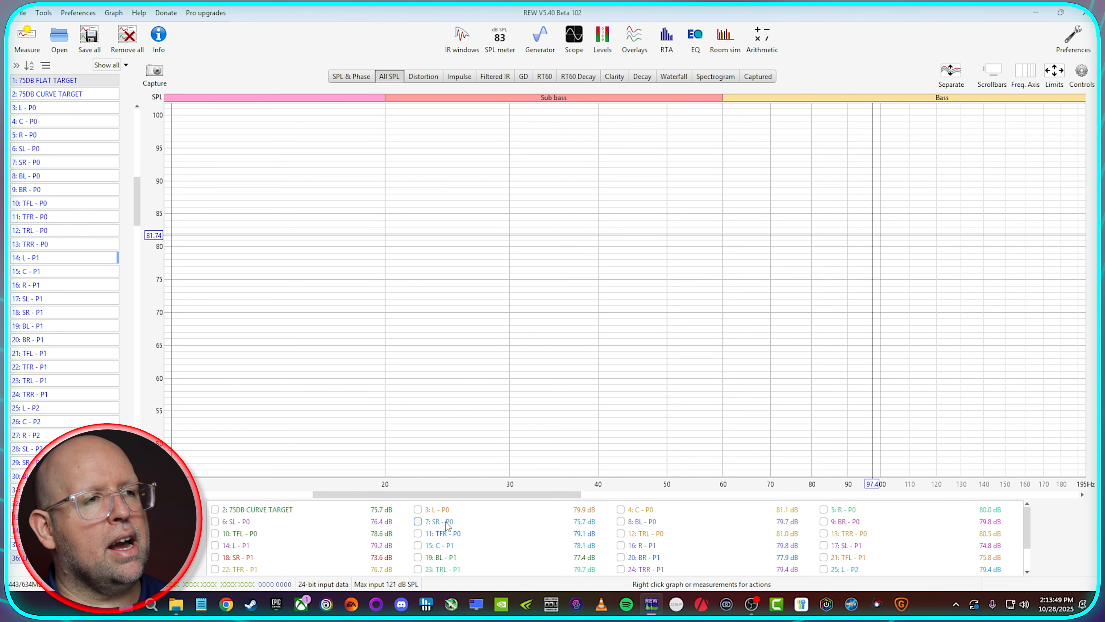
{"action": "left_click", "coordinate": [83, 113]}
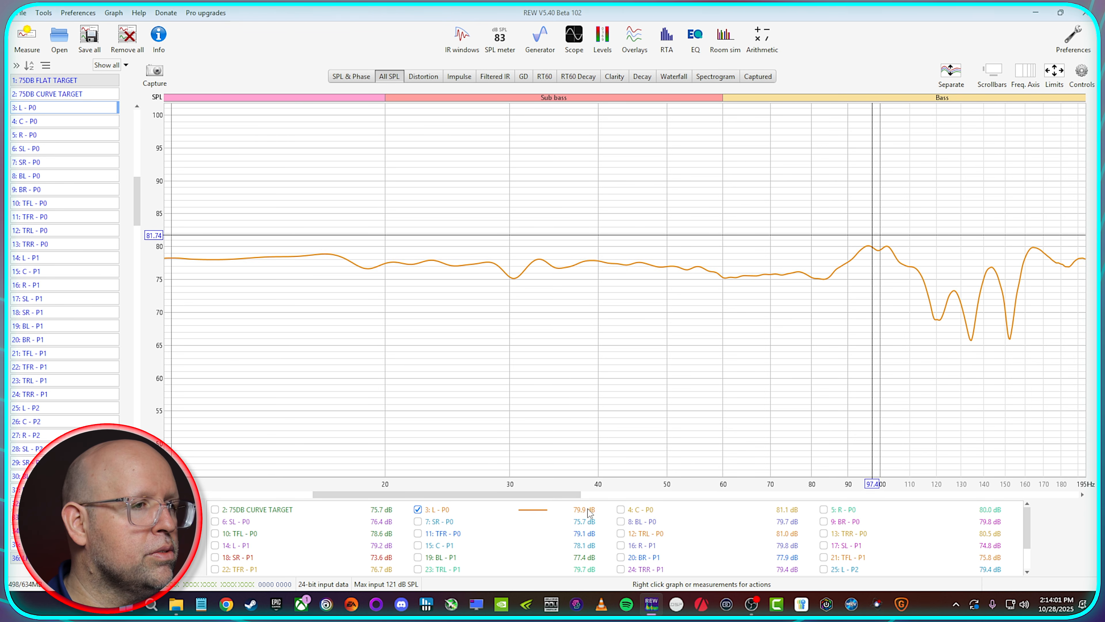
{"action": "left_click", "coordinate": [215, 509]}
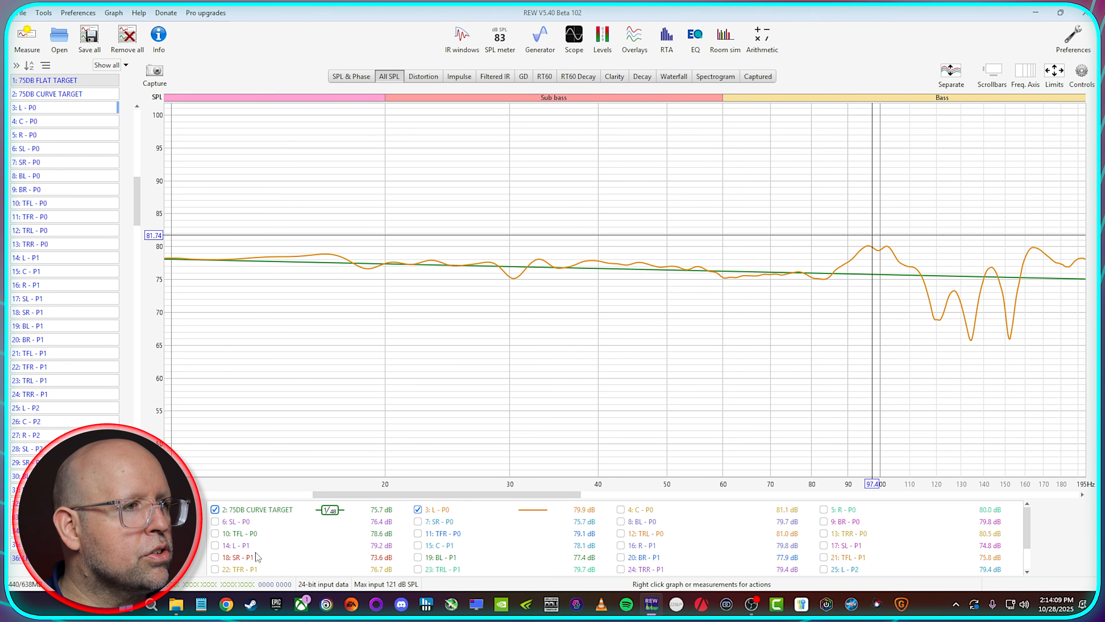
{"action": "left_click", "coordinate": [237, 548]}
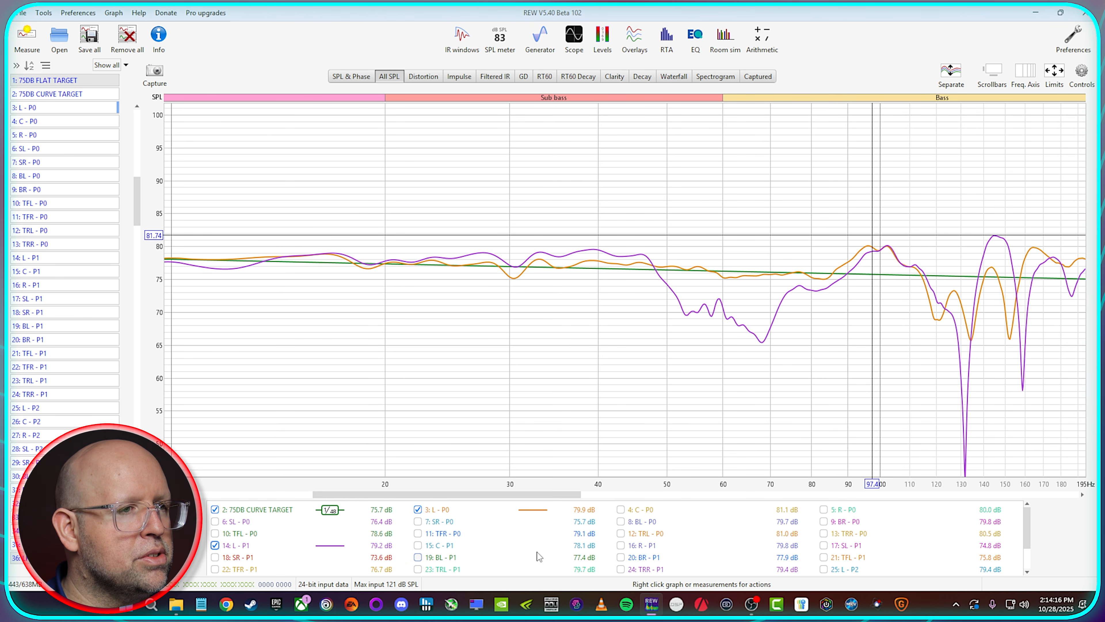
{"action": "scroll", "coordinate": [490, 556], "scroll_direction": "down", "scroll_amount": 2}
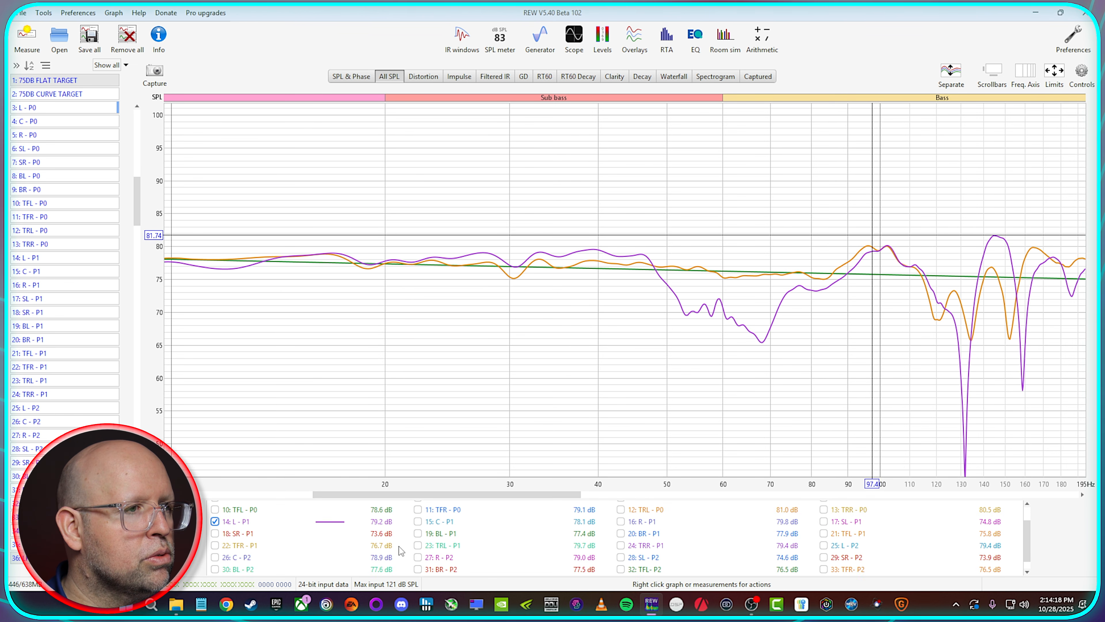
{"action": "left_click", "coordinate": [843, 547]}
Step: Place the main window on one half of the screen and the Overlays window beside it on the other half
{"action": "left_click", "coordinate": [1062, 13]}
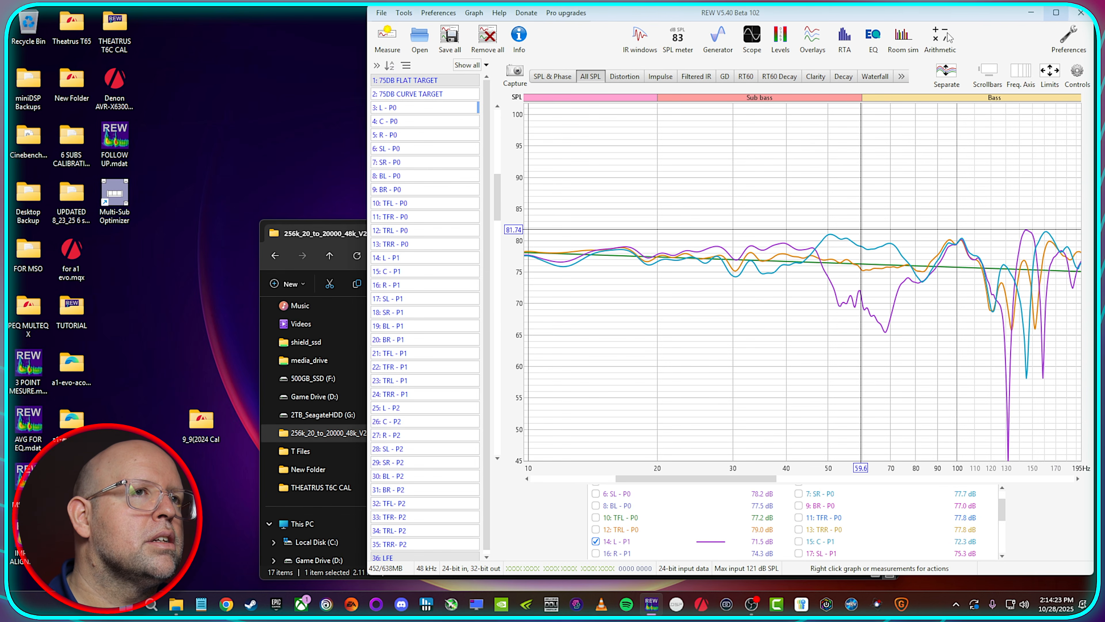
{"action": "left_click_drag", "start_coordinate": [954, 13], "coordinate": [1101, 296]}
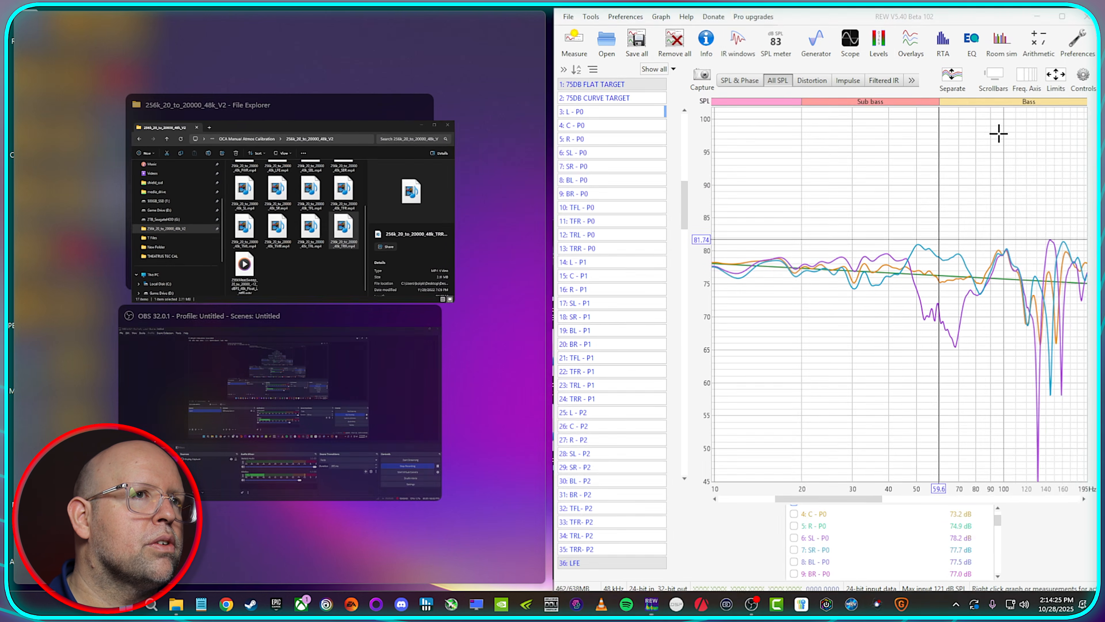
{"action": "left_click", "coordinate": [910, 39]}
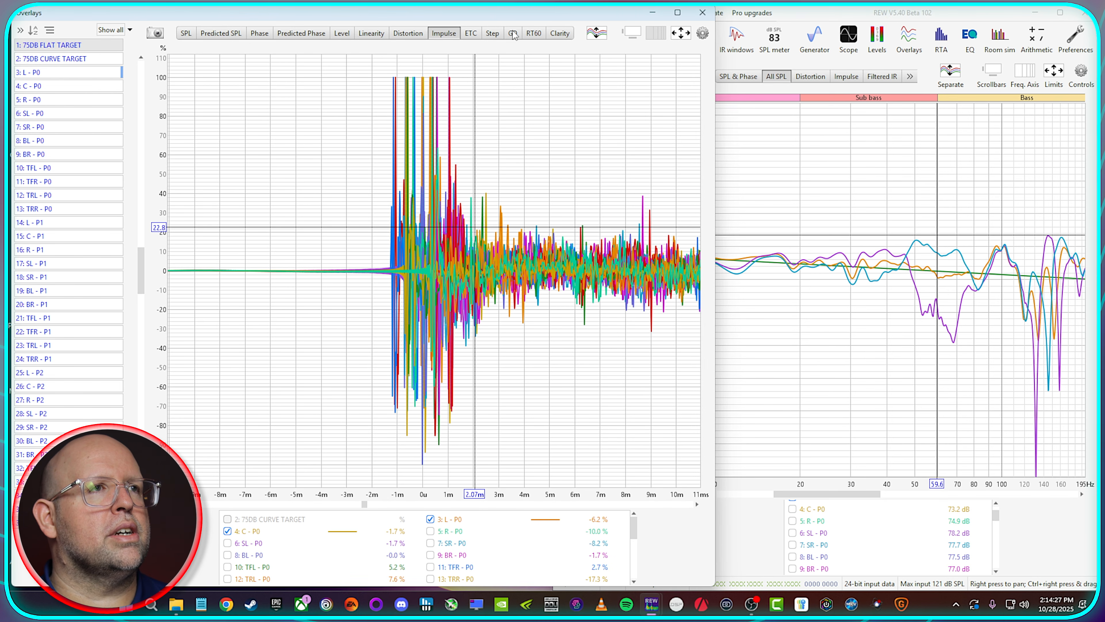
{"action": "left_click_drag", "start_coordinate": [541, 13], "coordinate": [6, 13]}
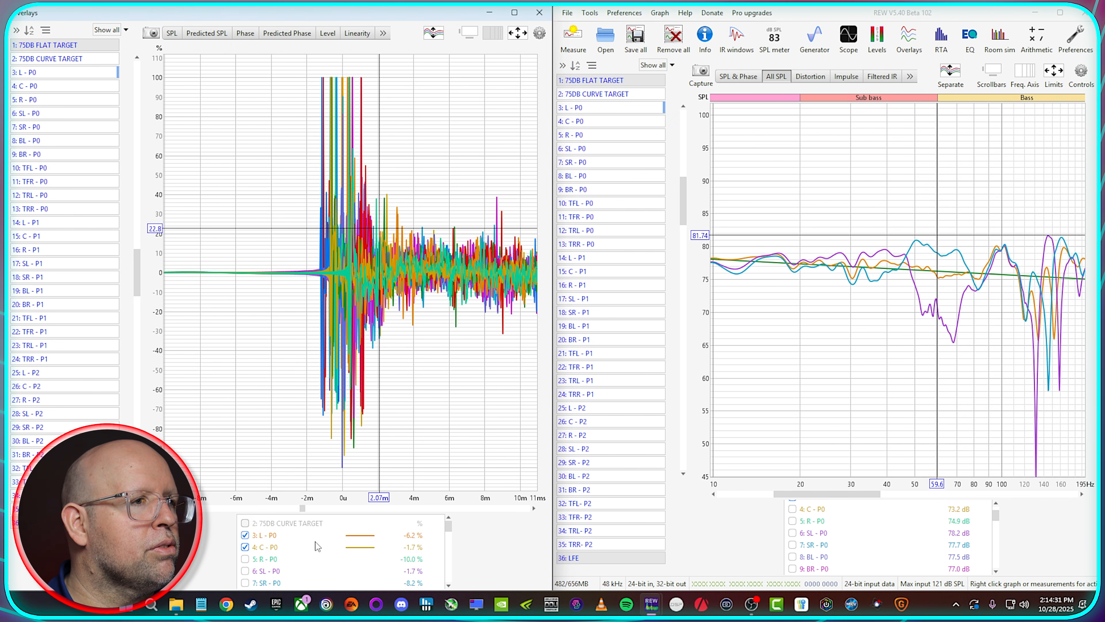
Step: Limit the Overlays impulse graph to L - P0, L - P1 and L - P2, zoomed in around their peaks
{"action": "left_click", "coordinate": [271, 538]}
{"action": "scroll", "coordinate": [310, 559], "scroll_direction": "down", "scroll_amount": 4}
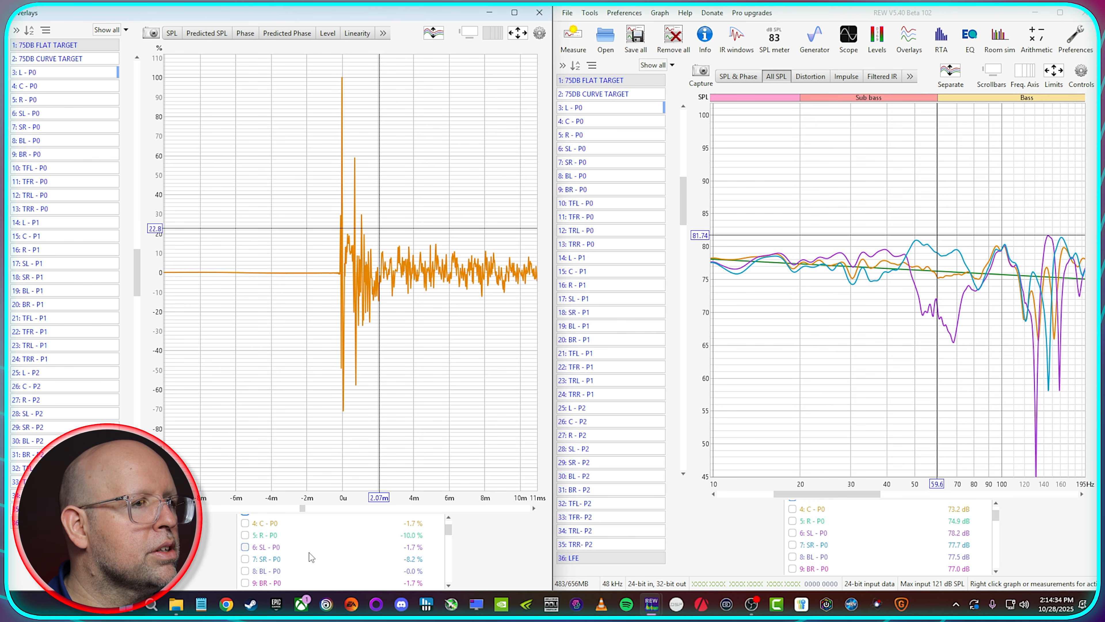
{"action": "scroll", "coordinate": [305, 565], "scroll_direction": "down", "scroll_amount": 2}
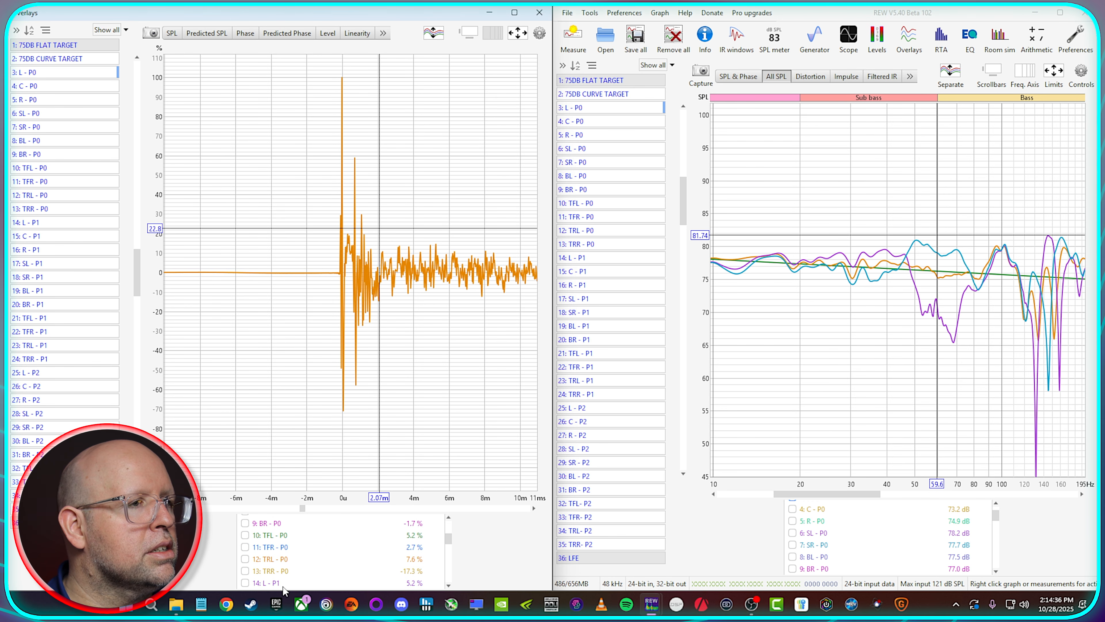
{"action": "left_click", "coordinate": [282, 584]}
{"action": "scroll", "coordinate": [301, 566], "scroll_direction": "down", "scroll_amount": 3}
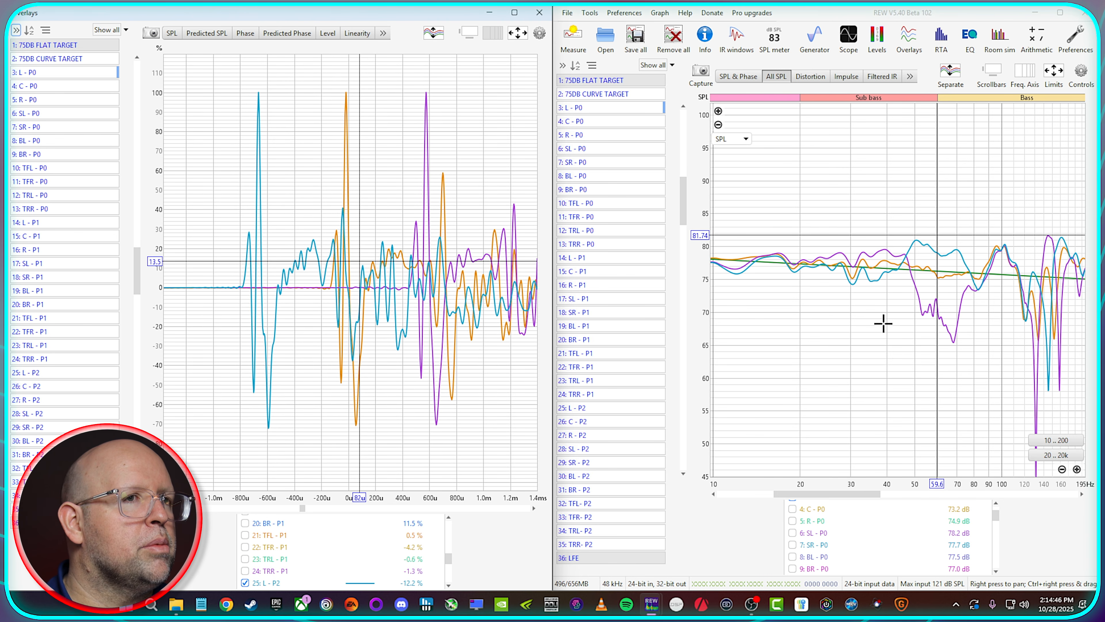
Step: Try to cross-correlation align the L measurements while the 75DB CURVE TARGET is still among the shown traces
{"action": "left_click", "coordinate": [661, 109]}
{"action": "left_click", "coordinate": [661, 109]}
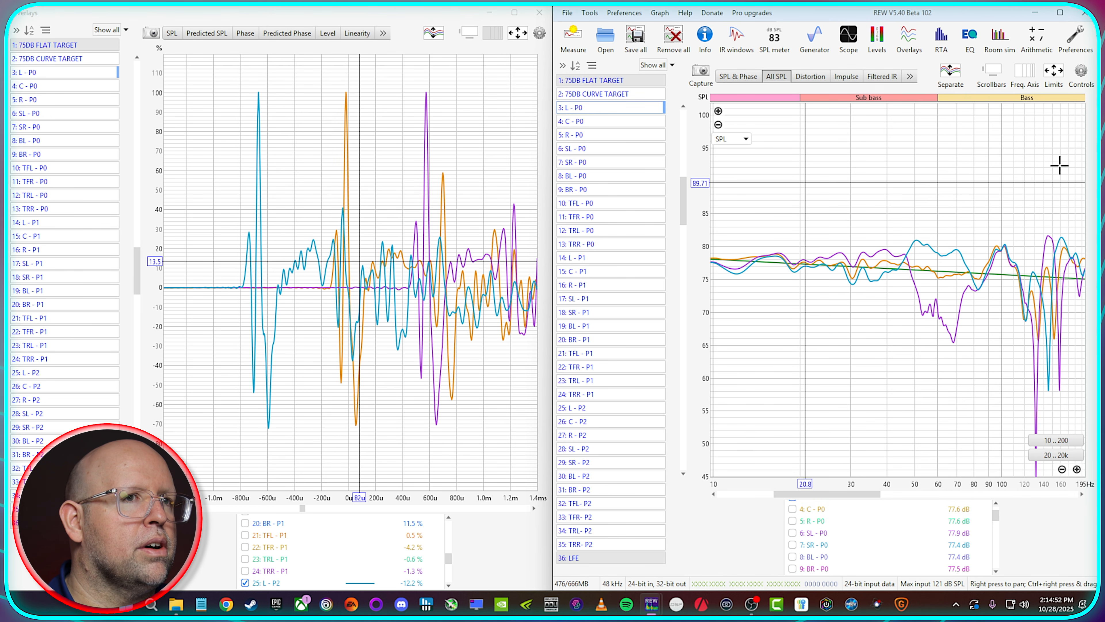
{"action": "right_click", "coordinate": [913, 167]}
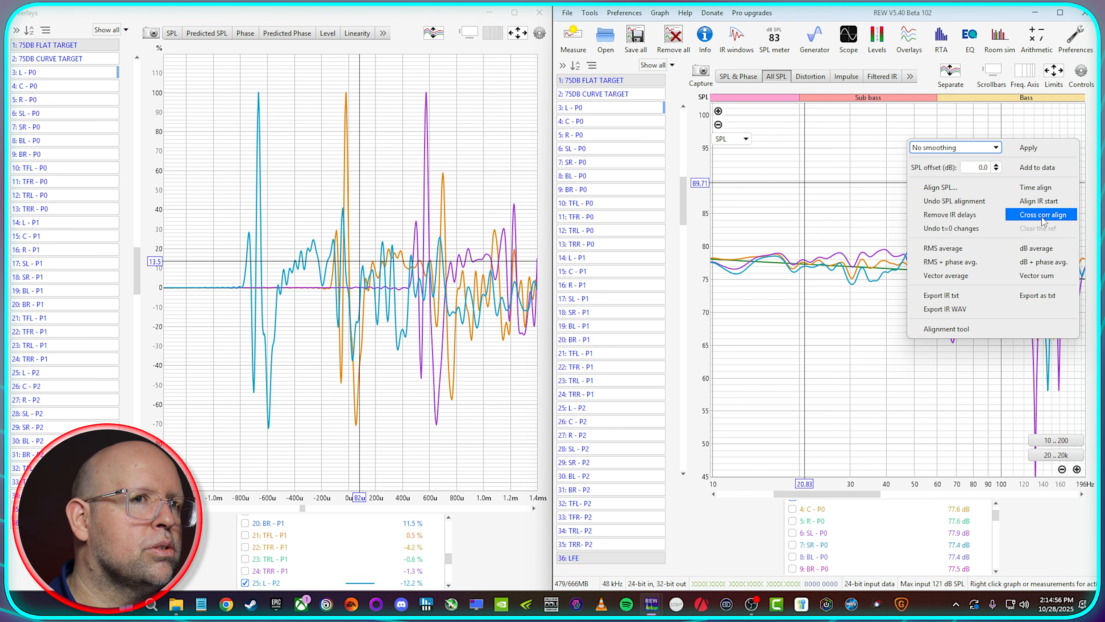
{"action": "left_click", "coordinate": [1044, 221]}
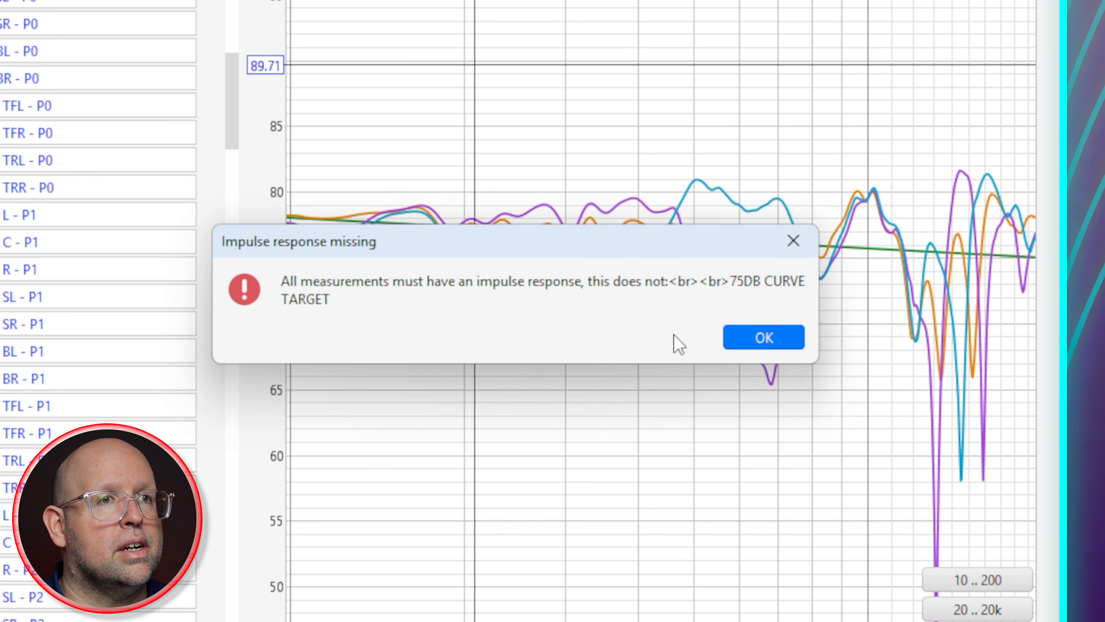
{"action": "left_click", "coordinate": [789, 339]}
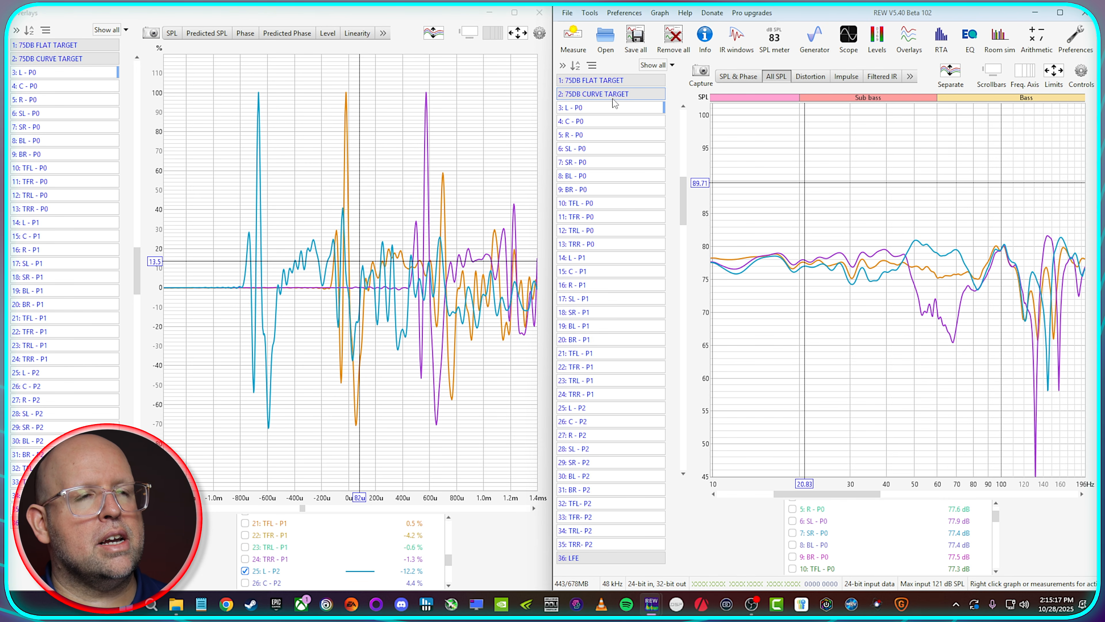
Step: With both target curves hidden, make L - P0 the current measurement and cross-correlation align the three L measurements
{"action": "left_click", "coordinate": [610, 81]}
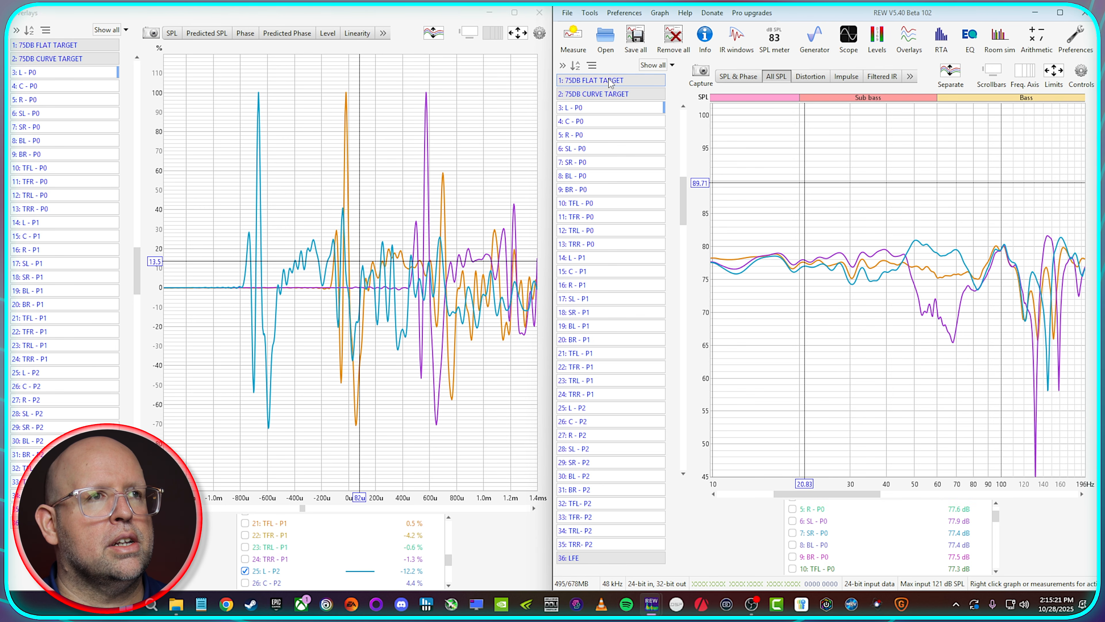
{"action": "left_click", "coordinate": [611, 81]}
{"action": "left_click", "coordinate": [610, 80]}
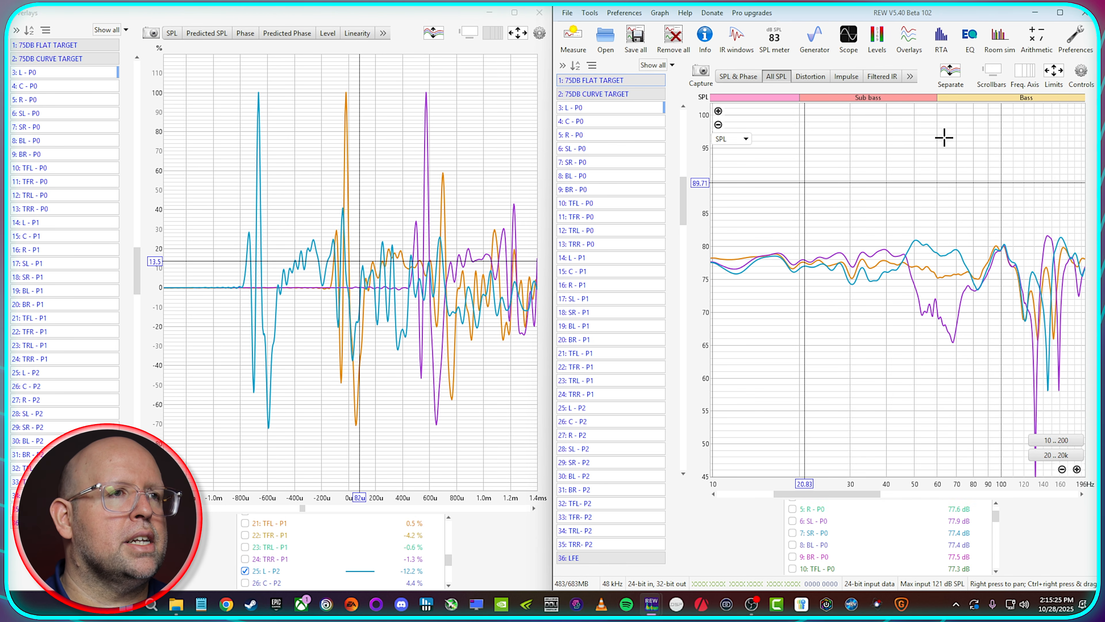
{"action": "left_click", "coordinate": [635, 112]}
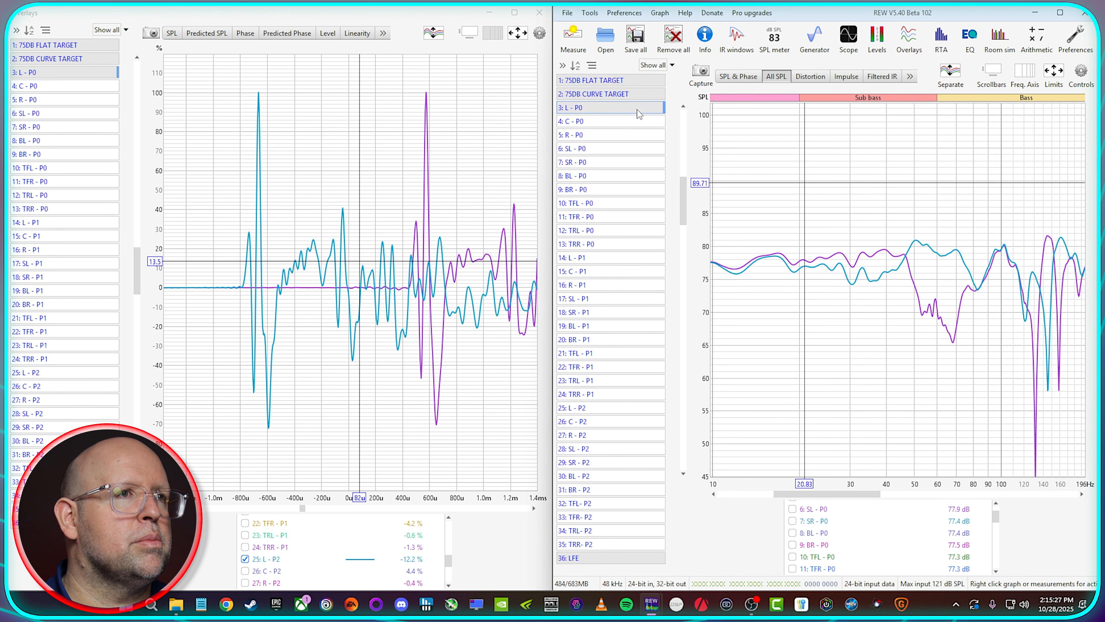
{"action": "left_click", "coordinate": [634, 112]}
{"action": "mouse_move", "coordinate": [957, 201]}
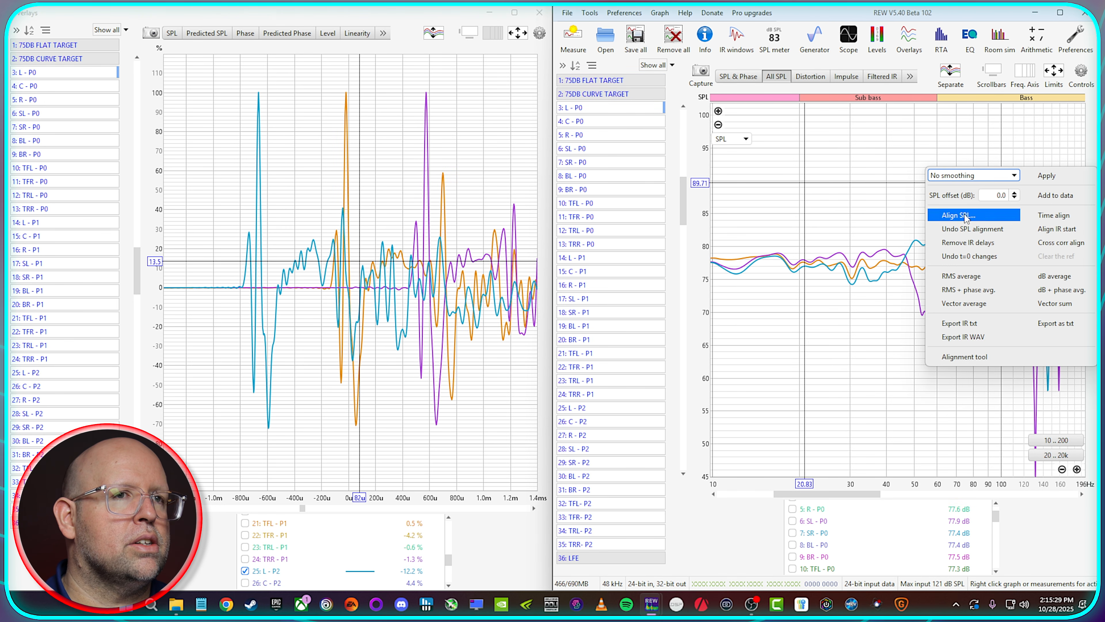
{"action": "left_click", "coordinate": [1061, 243]}
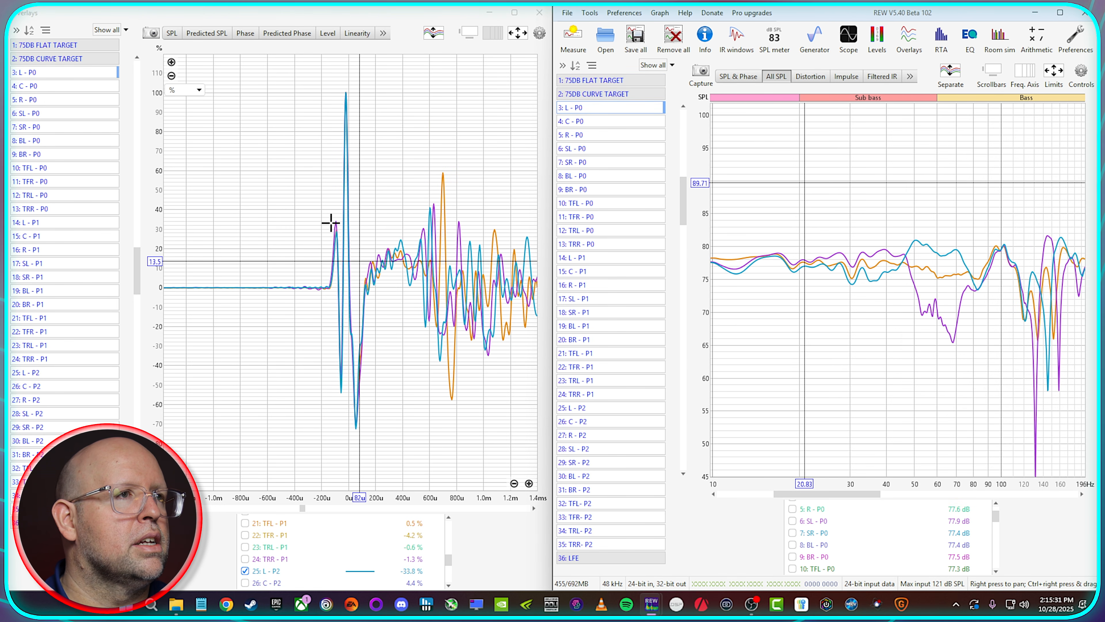
Step: Create a vector average of the L - P0, L - P1 and L - P2 measurements and rename it Lo
{"action": "mouse_move", "coordinate": [856, 198]}
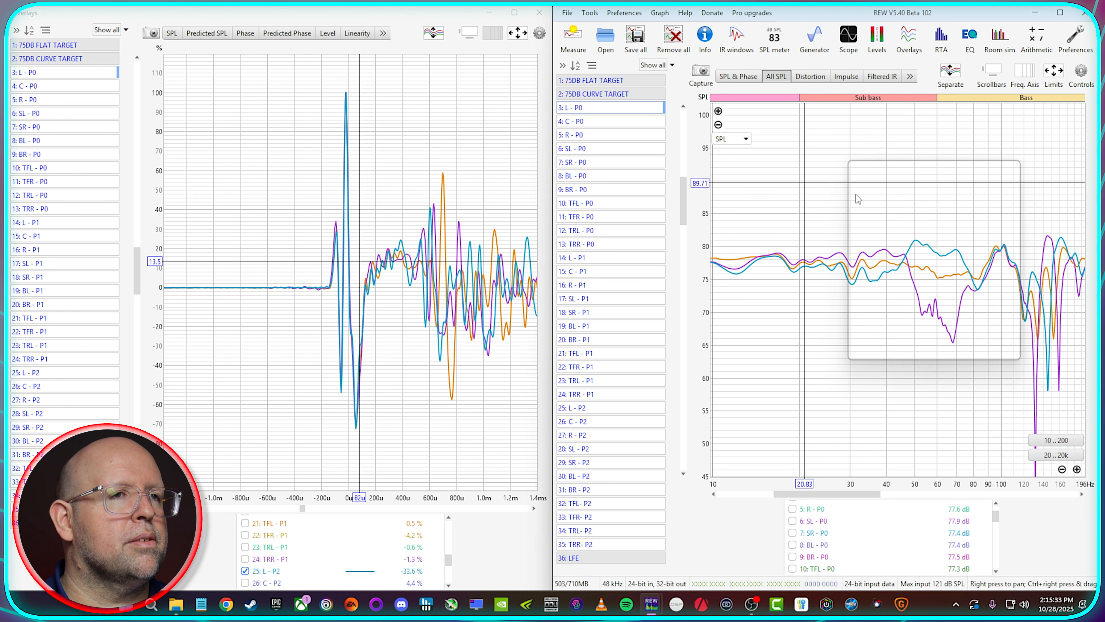
{"action": "left_click", "coordinate": [887, 298]}
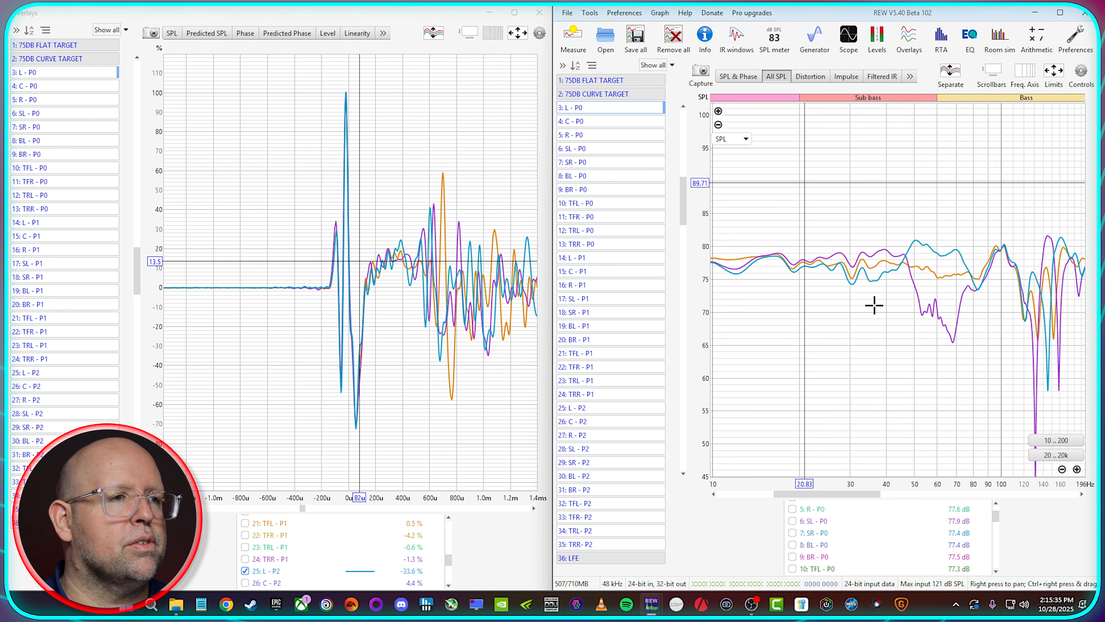
{"action": "right_click", "coordinate": [590, 568]}
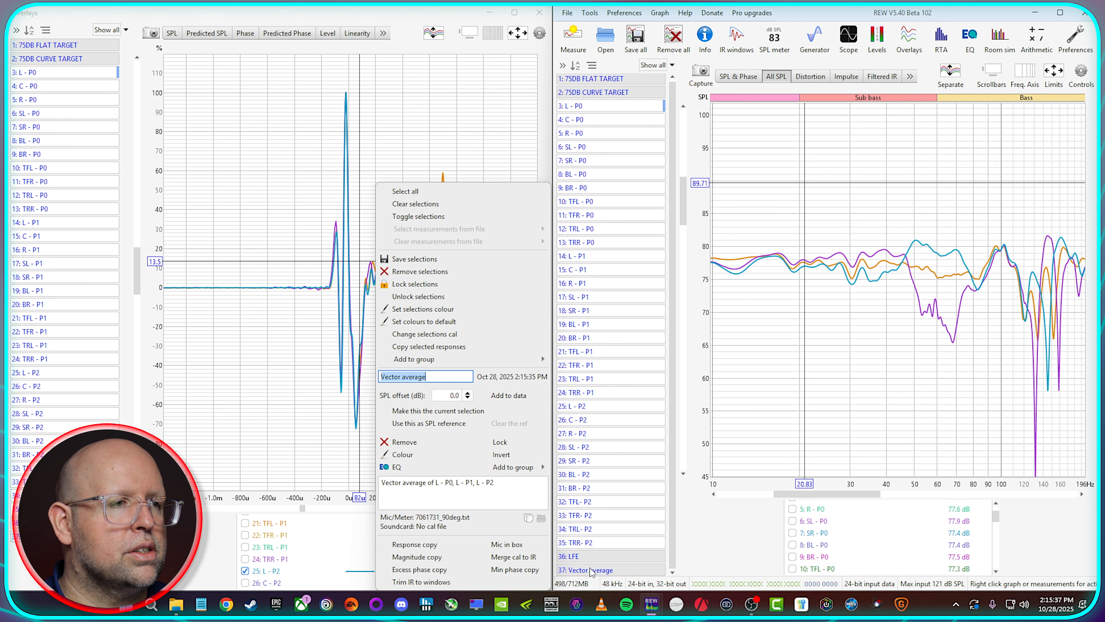
{"action": "type", "text": "Lo"}
{"action": "key", "text": "Return"}
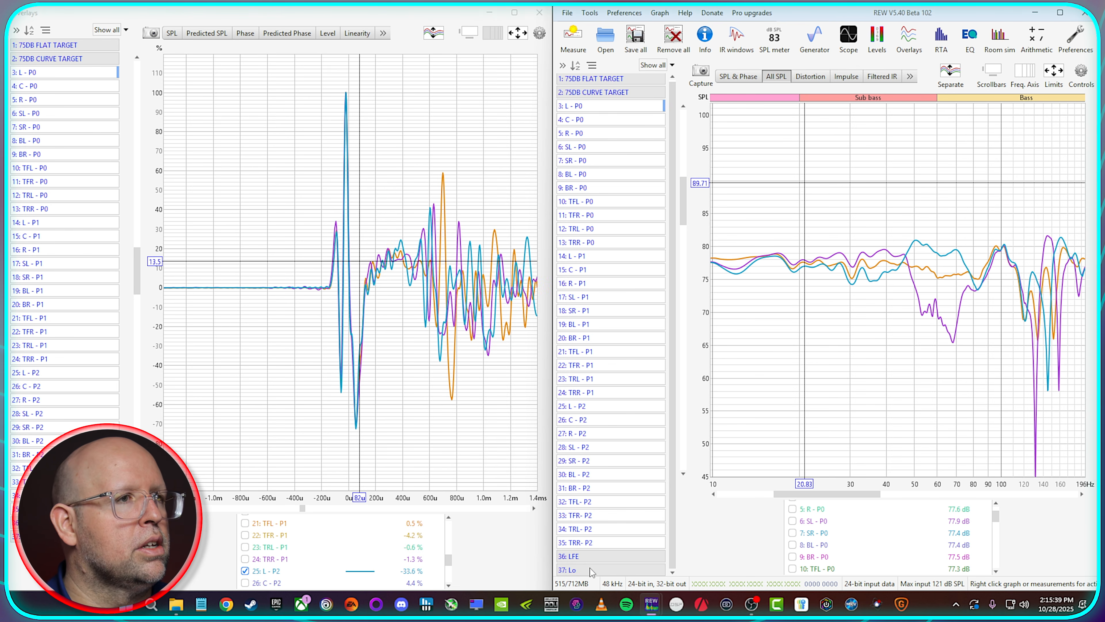
Step: Replace the L traces on the All SPL graph with C - P0, C - P1 and C - P2, making C - P0 the current measurement
{"action": "scroll", "coordinate": [848, 528], "scroll_direction": "up", "scroll_amount": 2}
{"action": "left_click", "coordinate": [817, 510]}
{"action": "scroll", "coordinate": [852, 526], "scroll_direction": "down", "scroll_amount": 7}
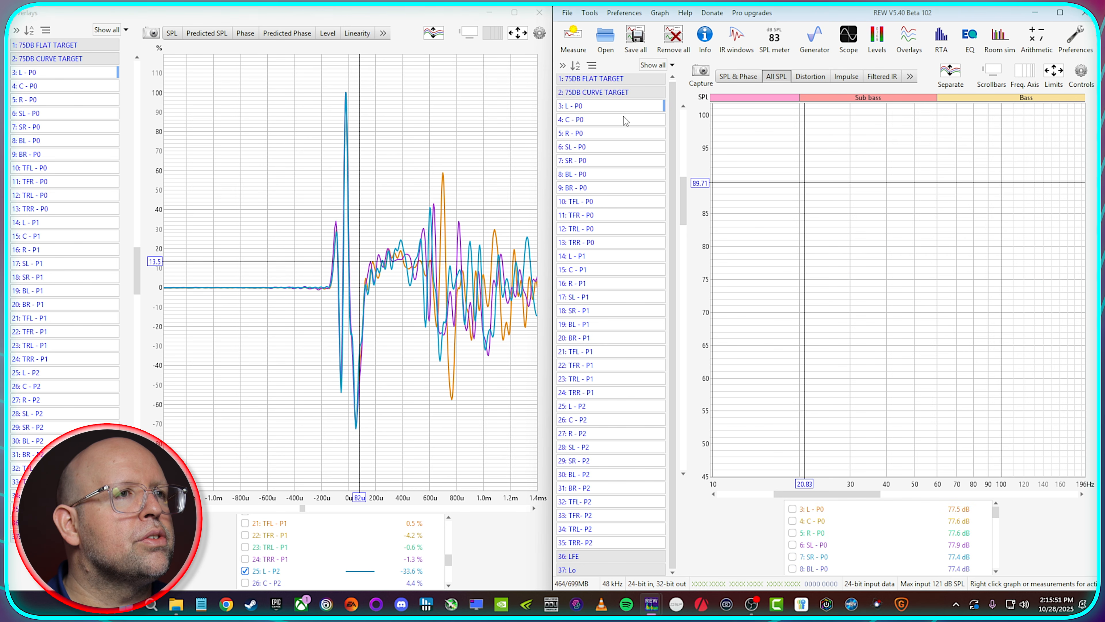
{"action": "left_click", "coordinate": [627, 120]}
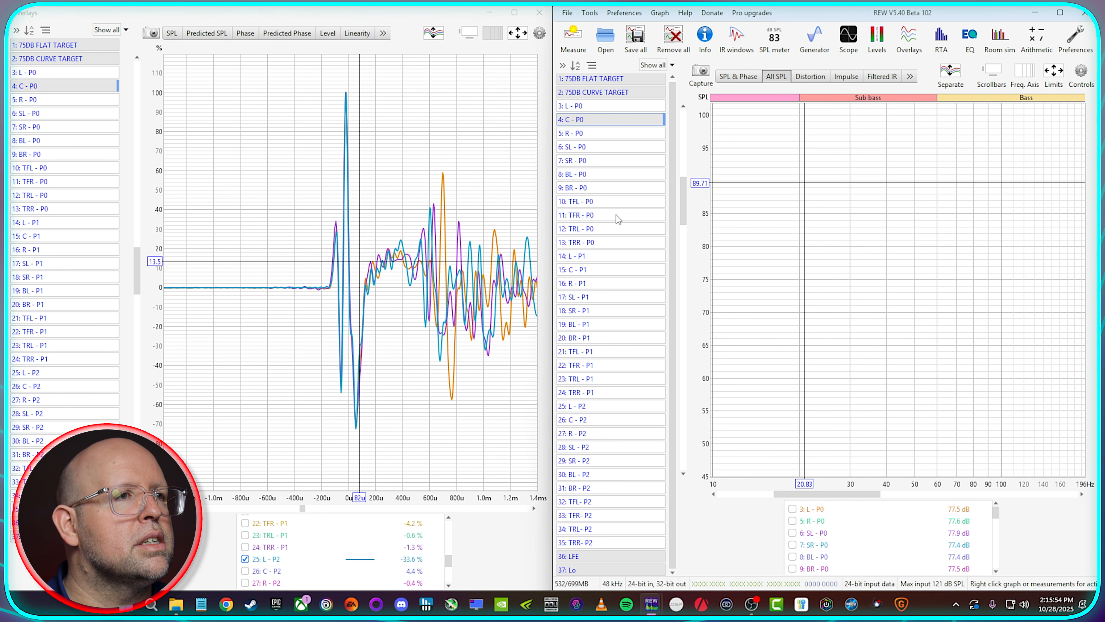
{"action": "left_click", "coordinate": [612, 270]}
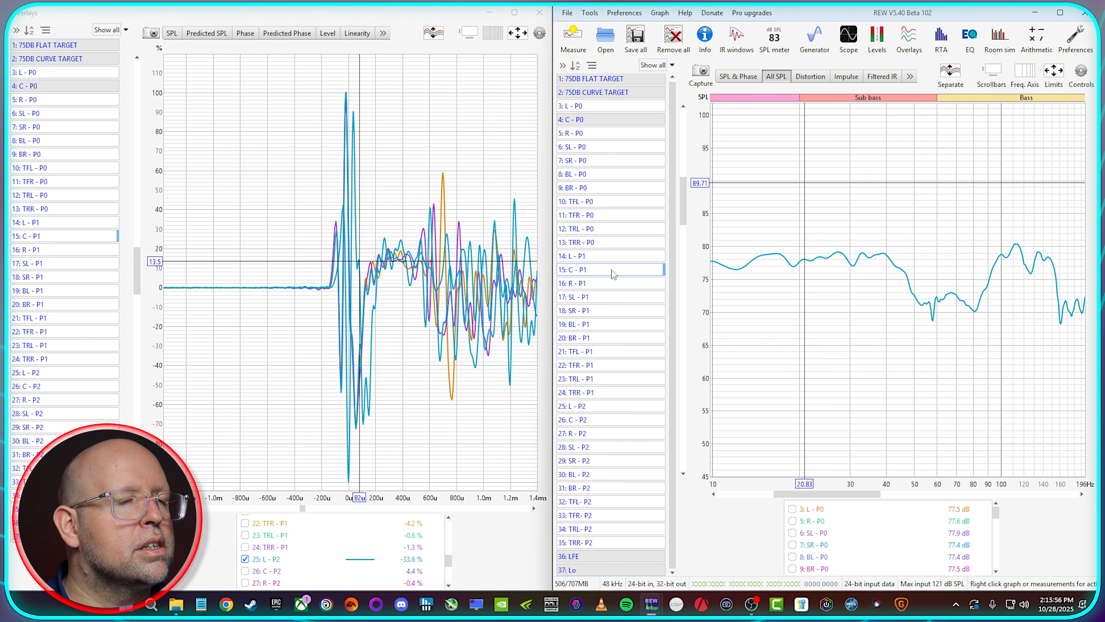
{"action": "left_click", "coordinate": [611, 123]}
{"action": "left_click", "coordinate": [611, 123]}
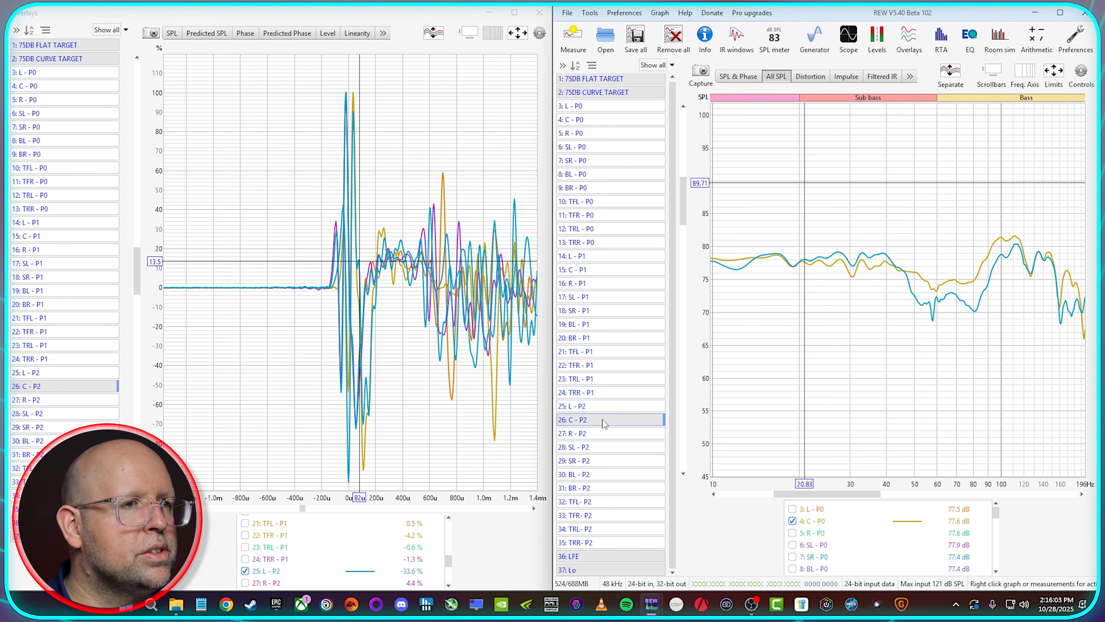
{"action": "left_click", "coordinate": [647, 424]}
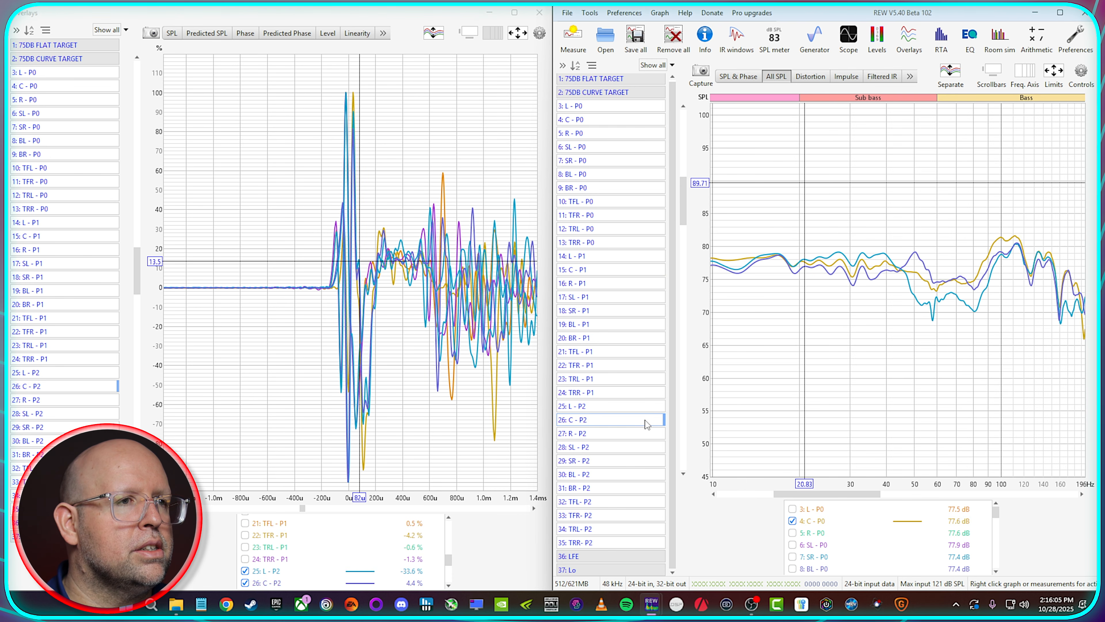
{"action": "left_click", "coordinate": [629, 118]}
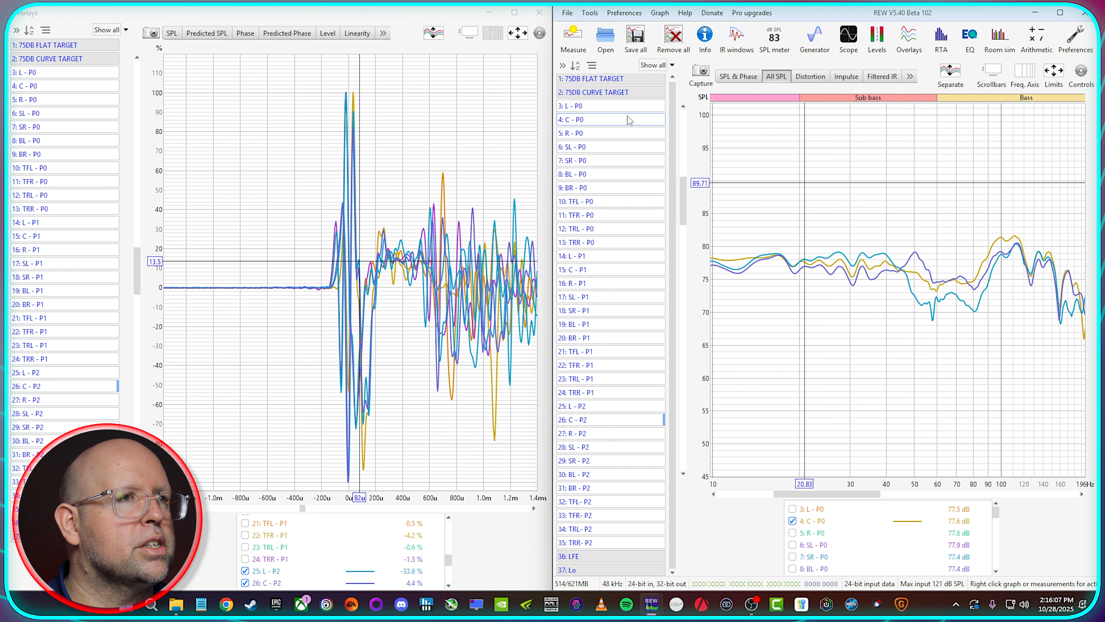
{"action": "left_click", "coordinate": [628, 119]}
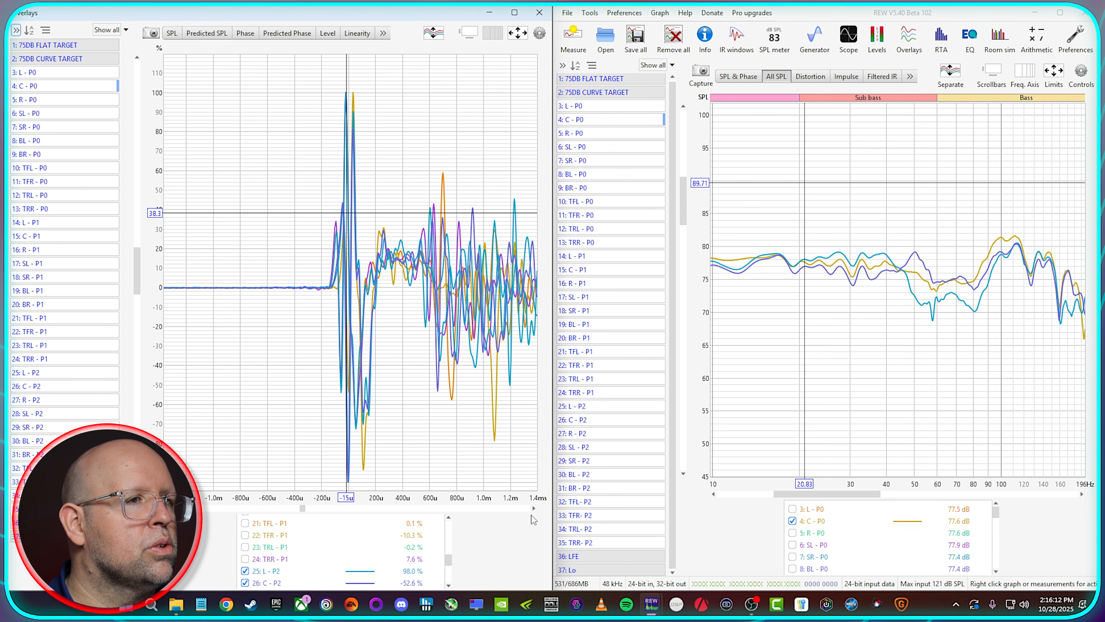
Step: Cross-correlation align the three C measurements, with the Overlays impulse graph zoomed closer on their peaks
{"action": "left_click", "coordinate": [528, 483]}
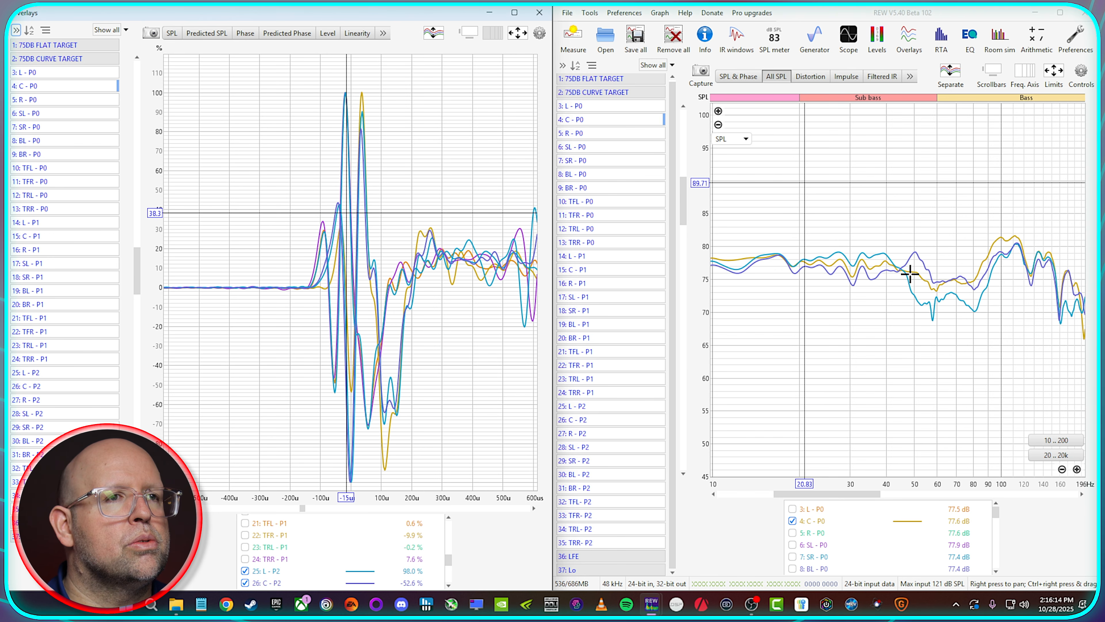
{"action": "left_click", "coordinate": [959, 255]}
{"action": "right_click", "coordinate": [959, 254]}
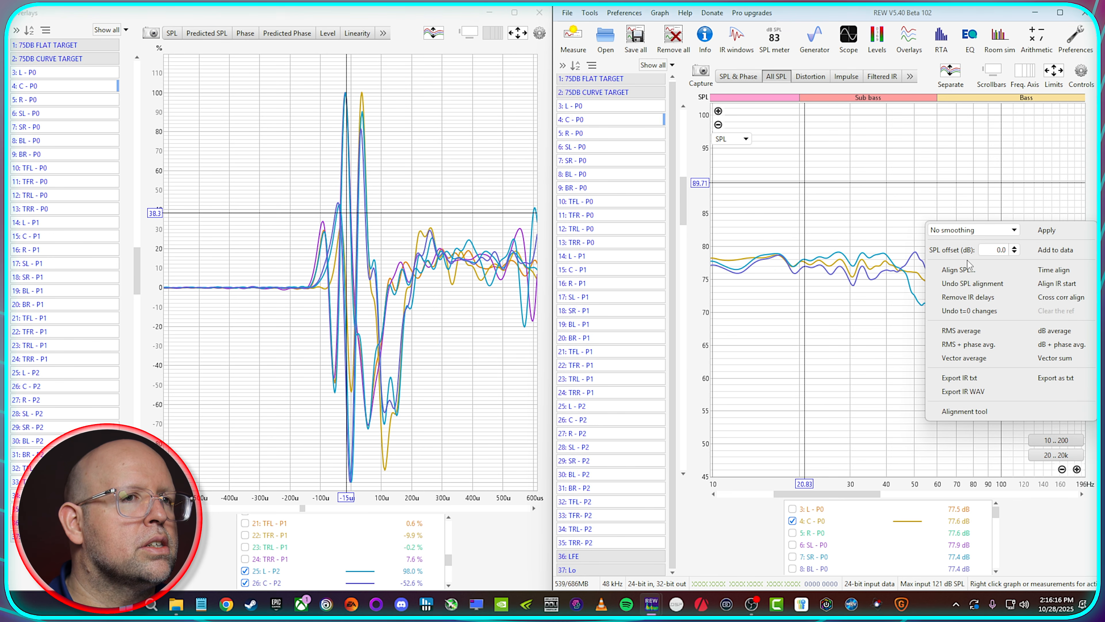
{"action": "left_click", "coordinate": [1076, 292]}
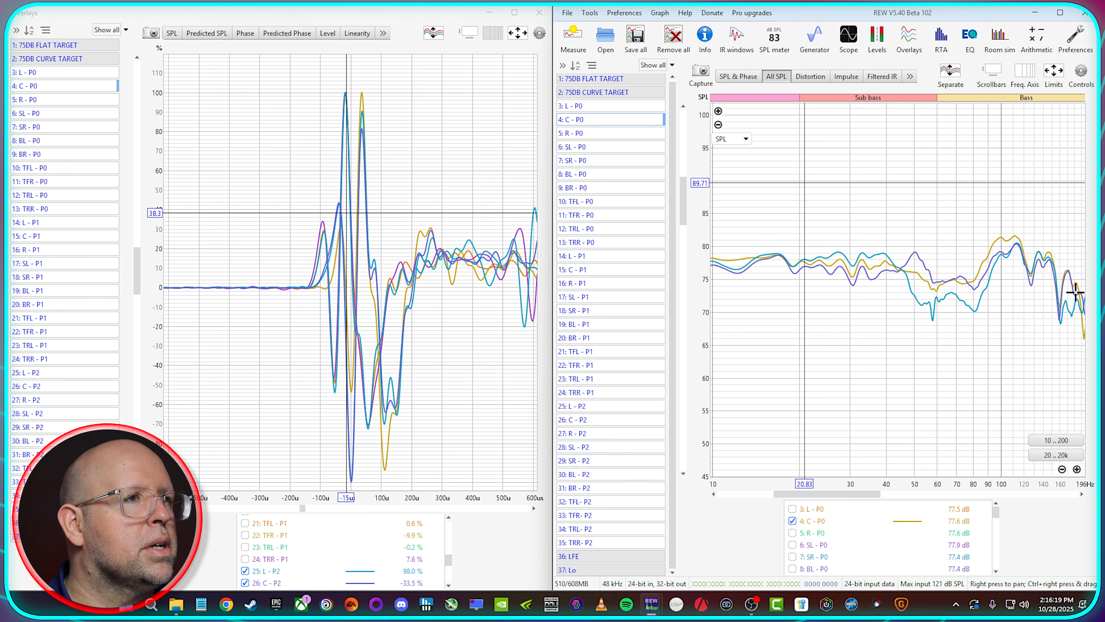
Step: Create a vector average of C - P0, C - P1 and C - P2 renamed Co, and hide the C - P0 trace
{"action": "right_click", "coordinate": [841, 213]}
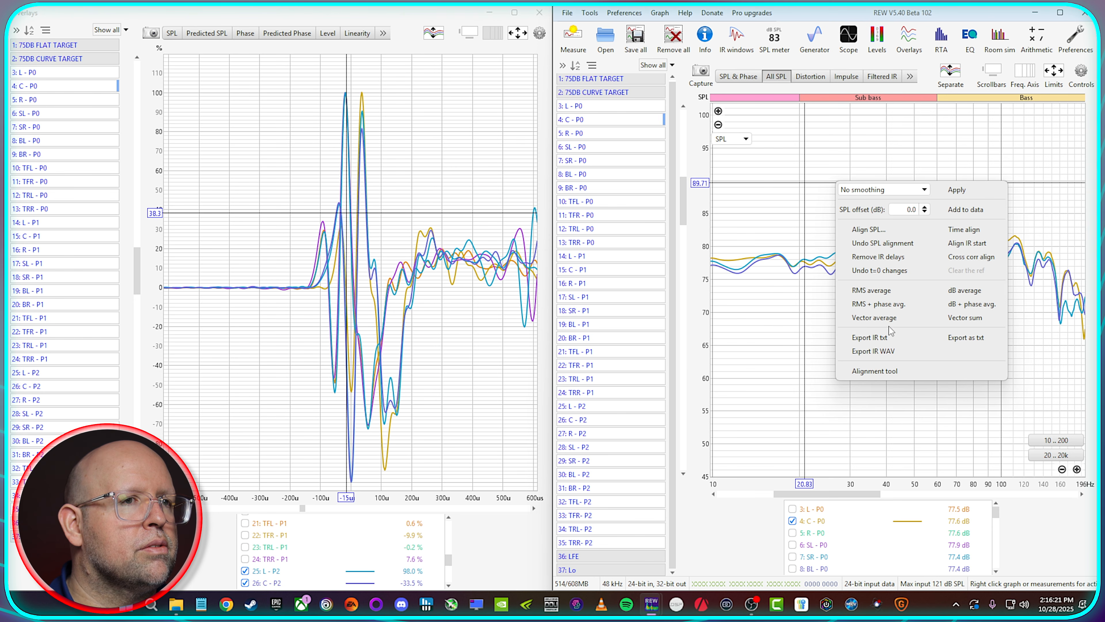
{"action": "left_click", "coordinate": [884, 318]}
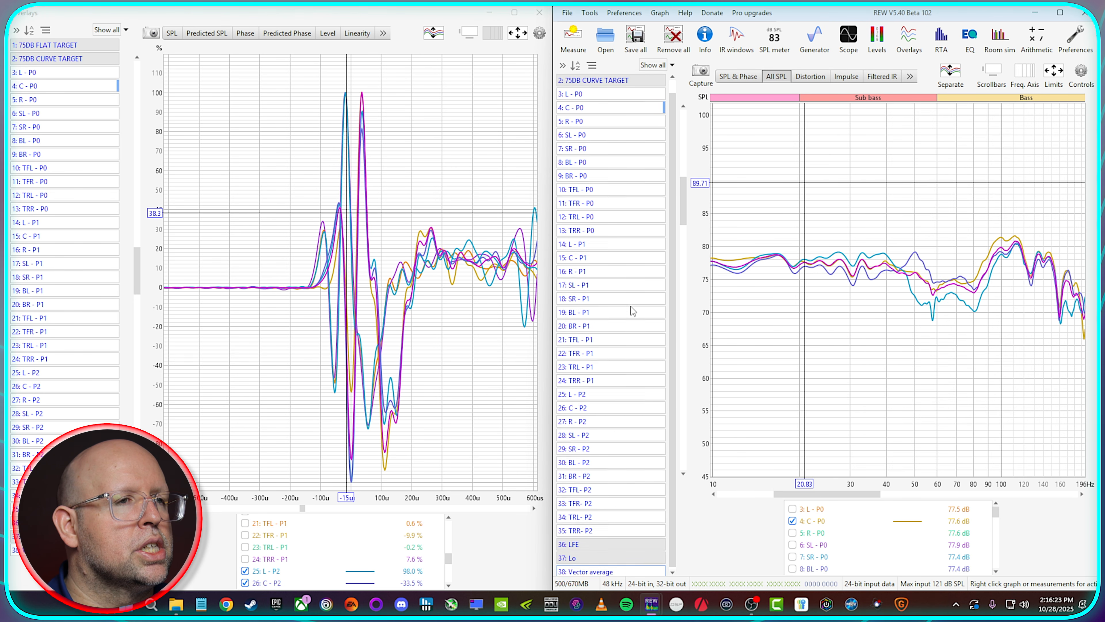
{"action": "right_click", "coordinate": [617, 567]}
{"action": "key", "text": "Return"}
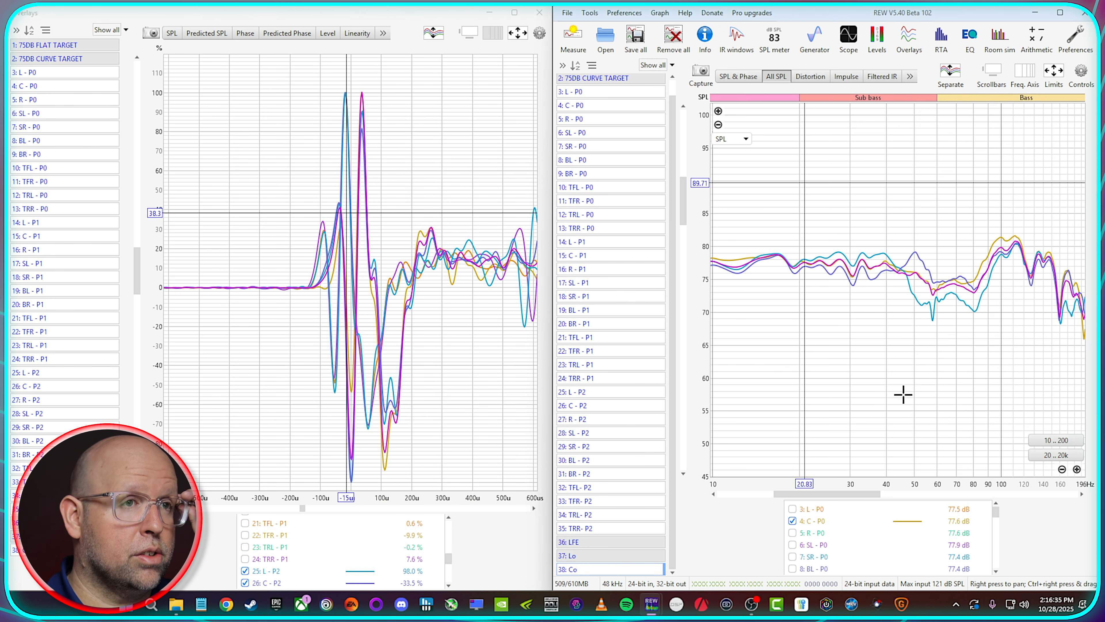
{"action": "scroll", "coordinate": [818, 536], "scroll_direction": "down", "scroll_amount": 3}
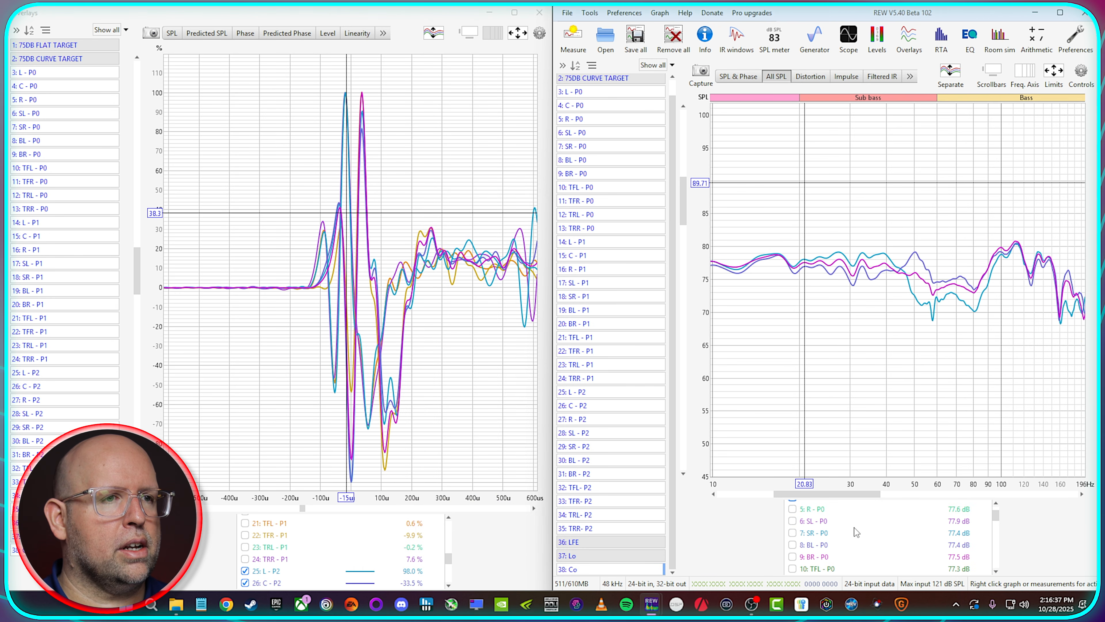
{"action": "scroll", "coordinate": [824, 557], "scroll_direction": "down", "scroll_amount": 4}
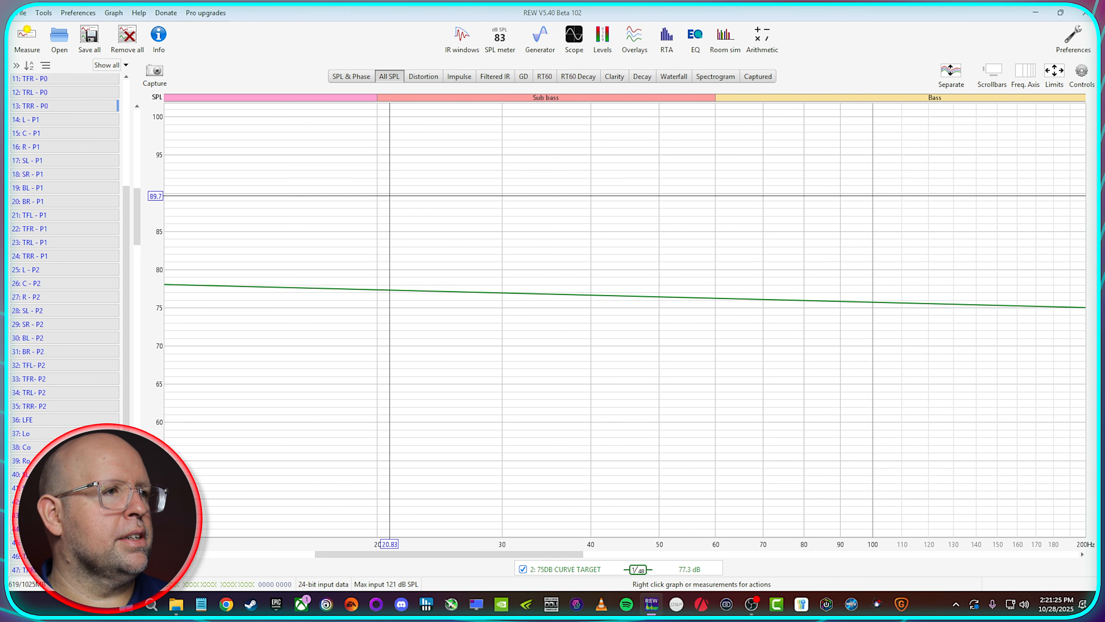
Step: Compare the Lo, Co and Ro averages against the 75DB CURVE TARGET, including Lo and Ro overlaid together
{"action": "left_click", "coordinate": [82, 433]}
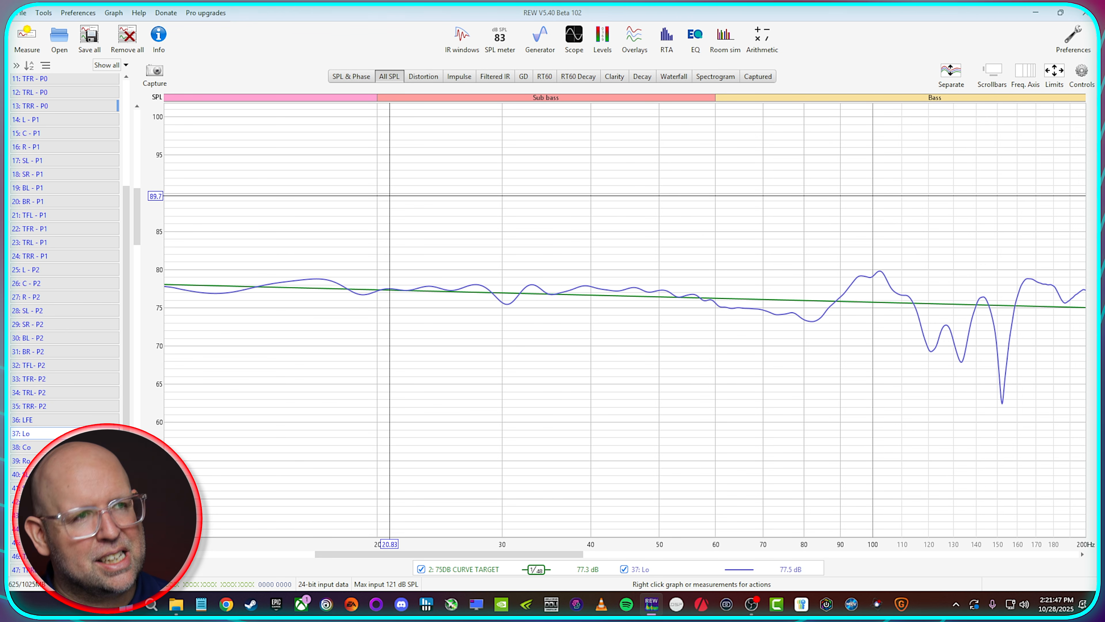
{"action": "left_click", "coordinate": [78, 434]}
{"action": "left_click", "coordinate": [78, 447]}
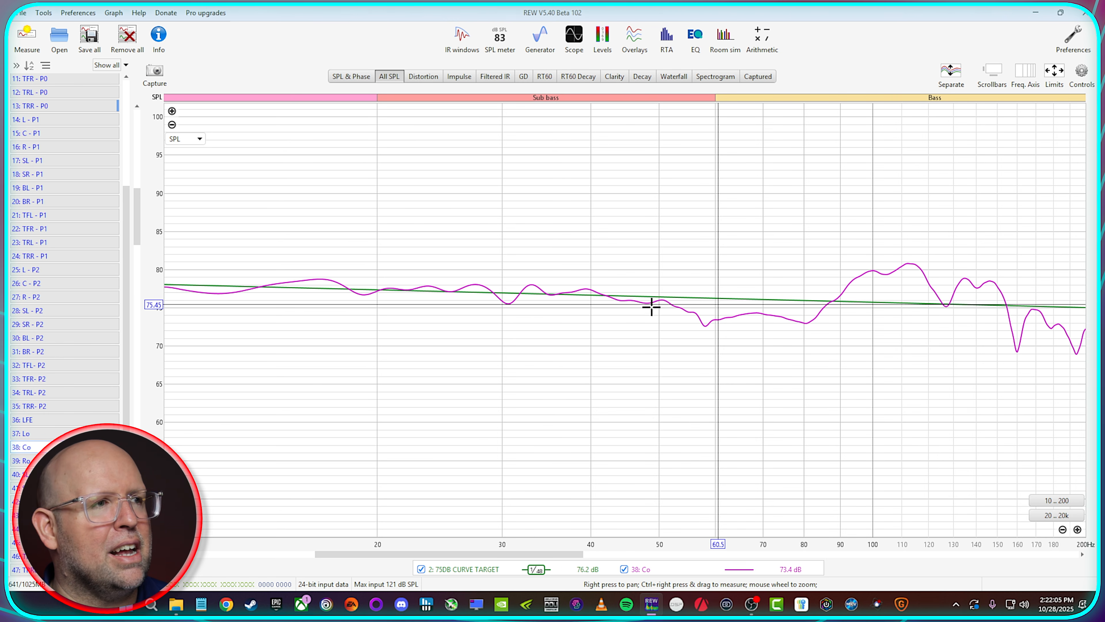
{"action": "key", "text": "Down"}
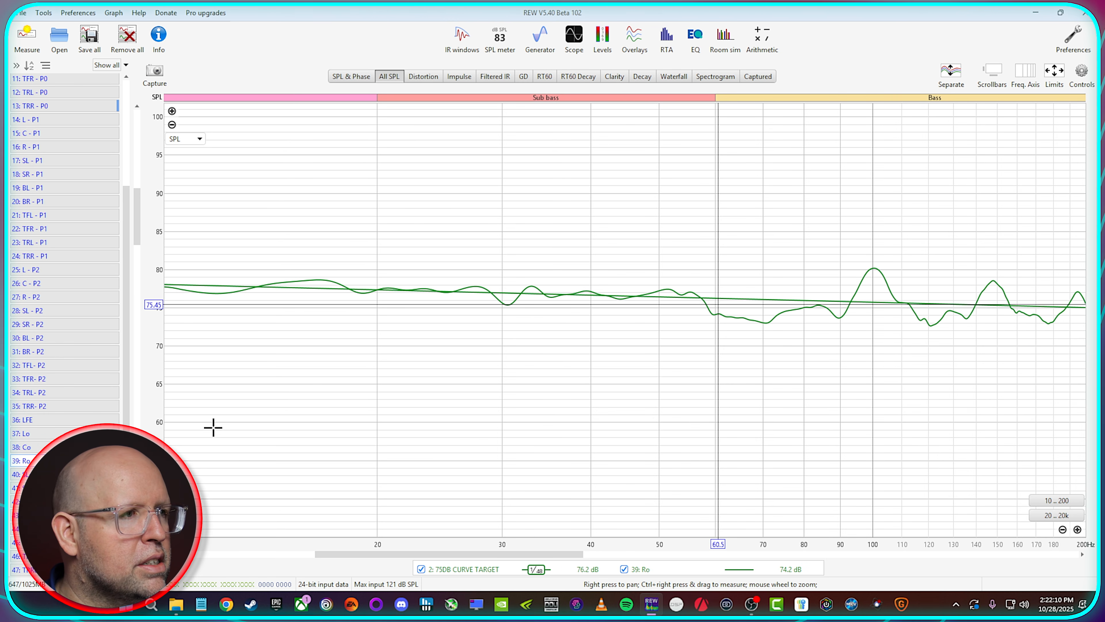
{"action": "left_click", "coordinate": [79, 434], "text": "ctrl"}
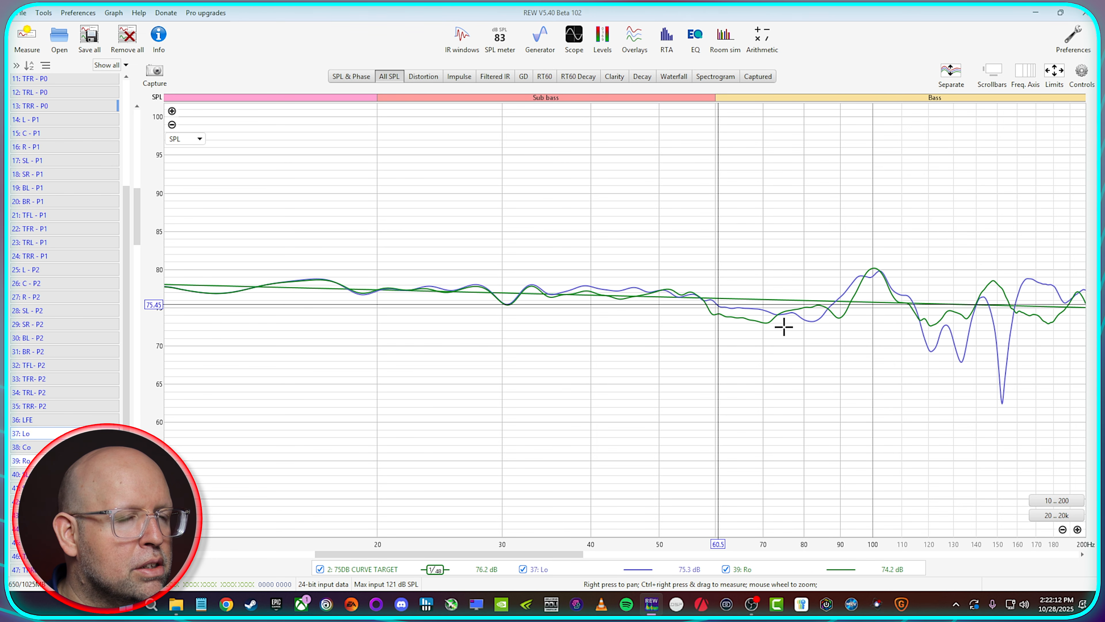
{"action": "left_click", "coordinate": [40, 460]}
Step: Examine the SLo and SRo averages one at a time, and the BLo and BRo pair together, against the 75DB CURVE TARGET
{"action": "key", "text": "Down"}
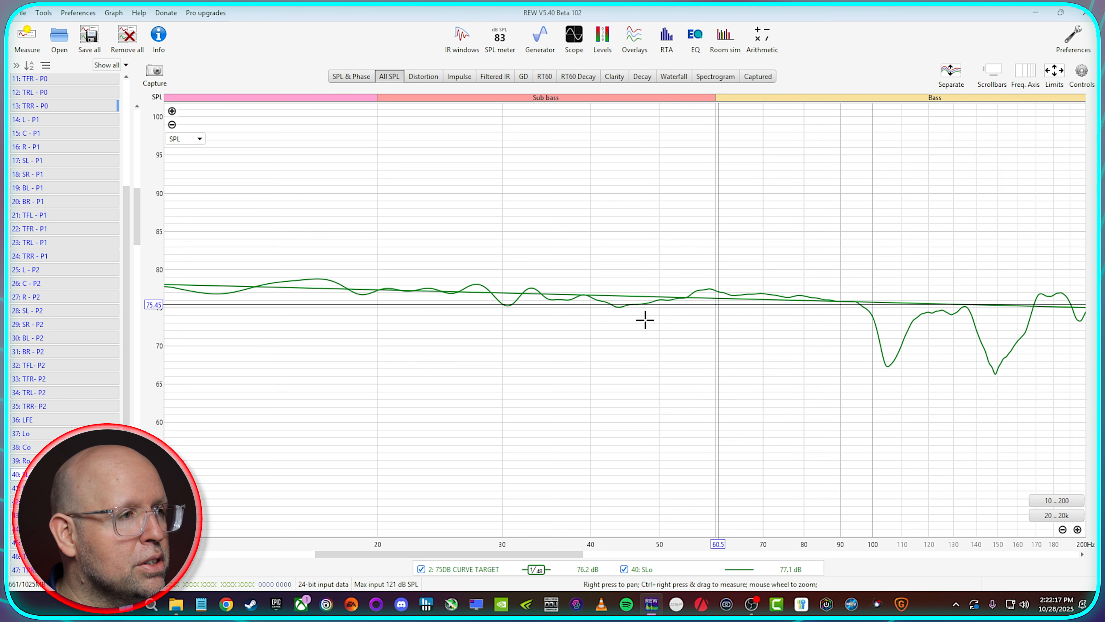
{"action": "key", "text": "Down"}
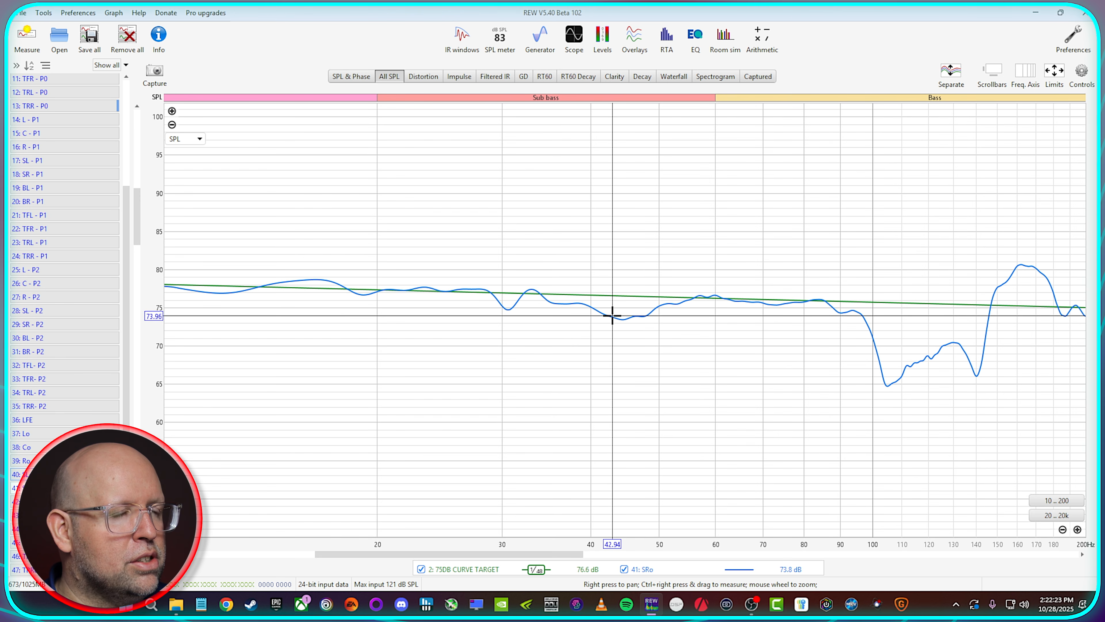
{"action": "left_click", "coordinate": [66, 488]}
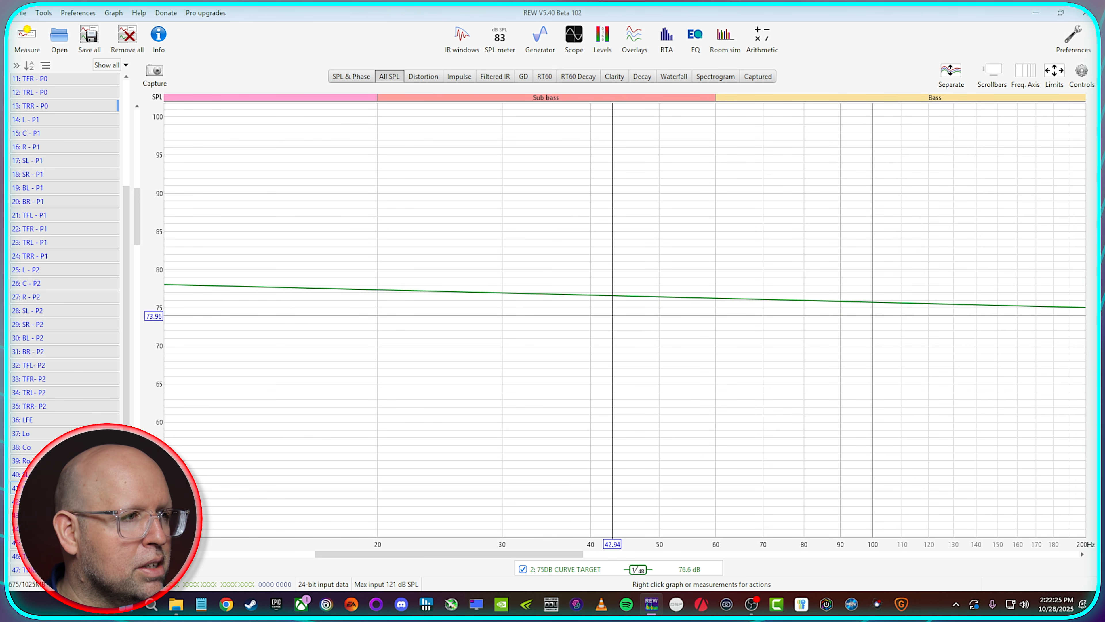
{"action": "left_click", "coordinate": [65, 502]}
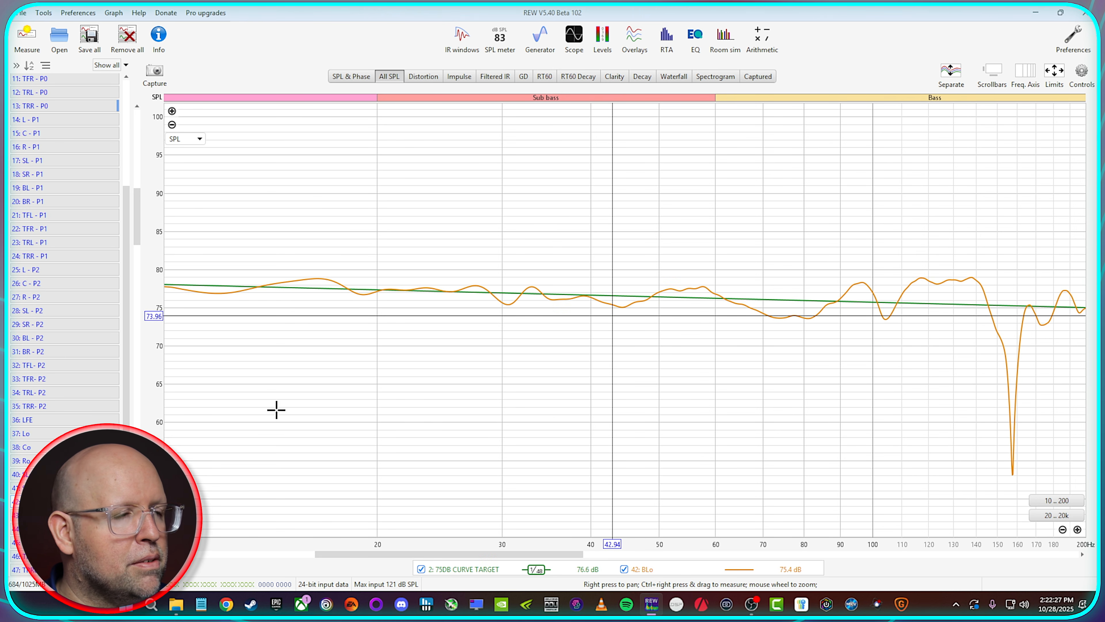
{"action": "left_click", "coordinate": [65, 515]}
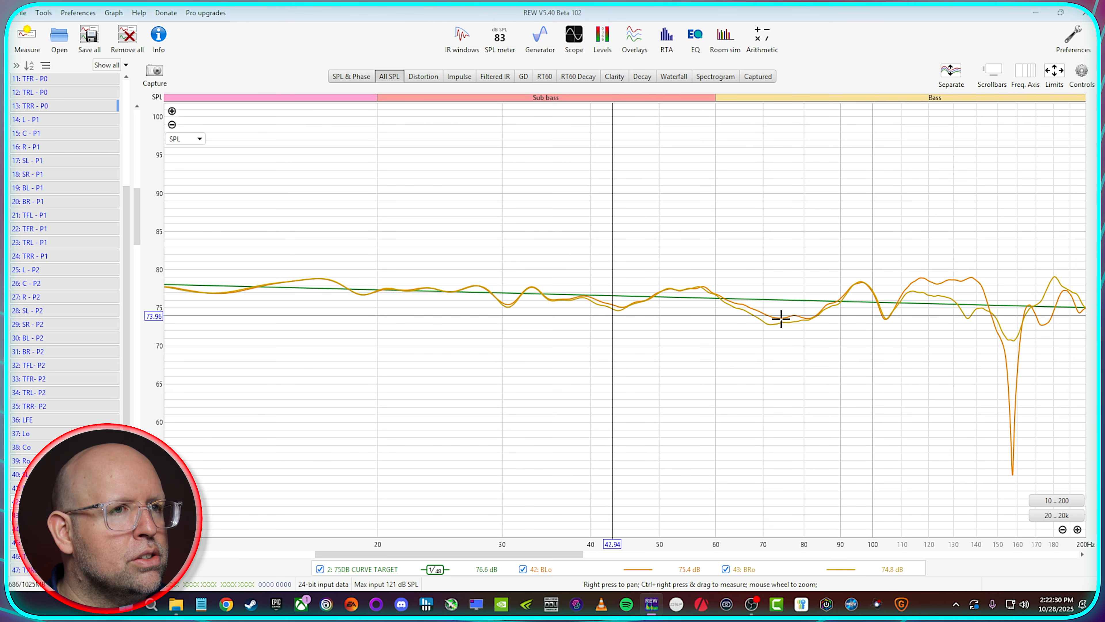
{"action": "left_click", "coordinate": [66, 502]}
{"action": "left_click", "coordinate": [66, 515]}
{"action": "left_click", "coordinate": [65, 502]}
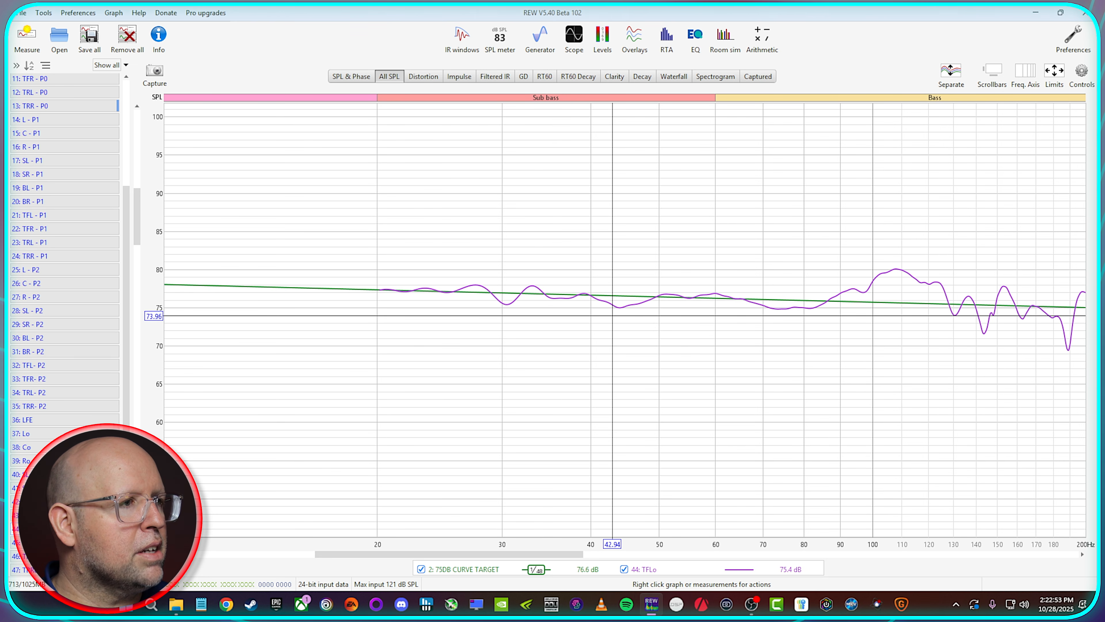
Step: Compare the TFLo and TFRo pair and the TRLo and TRRo pair with the 75DB CURVE TARGET, leaving only the target shown
{"action": "left_click", "coordinate": [809, 304]}
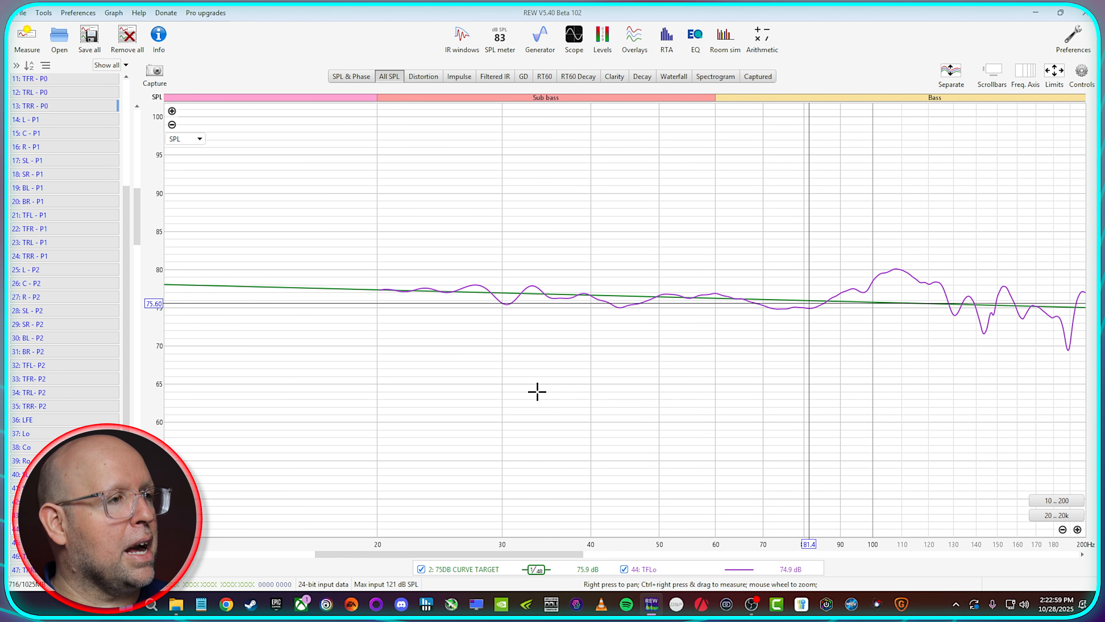
{"action": "left_click", "coordinate": [65, 542]}
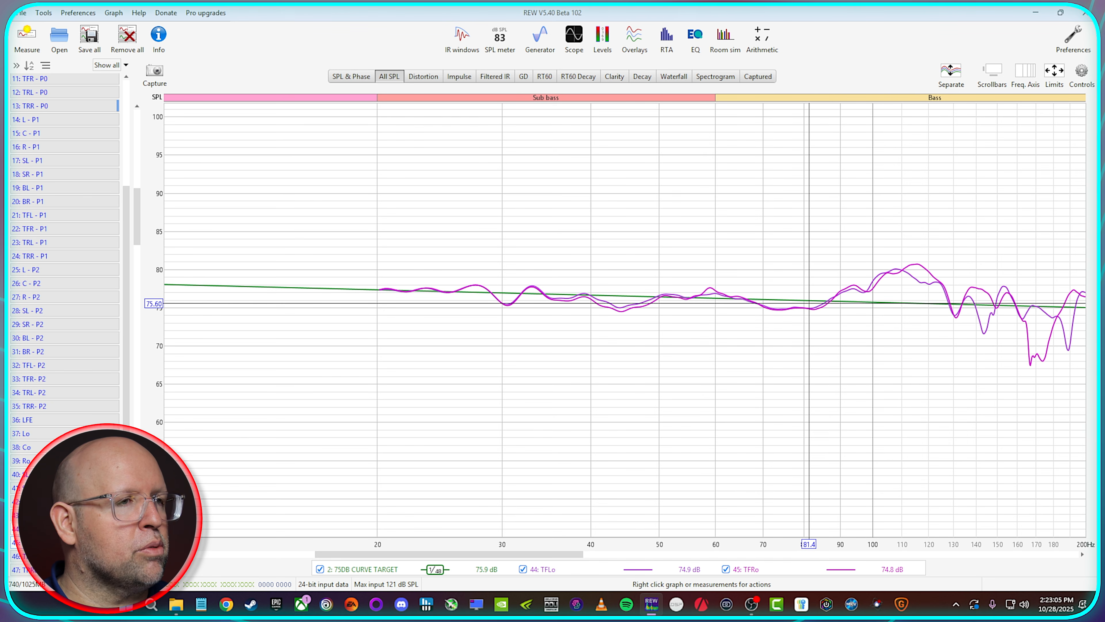
{"action": "left_click", "coordinate": [65, 530]}
{"action": "left_click", "coordinate": [66, 542]}
{"action": "left_click", "coordinate": [65, 556]}
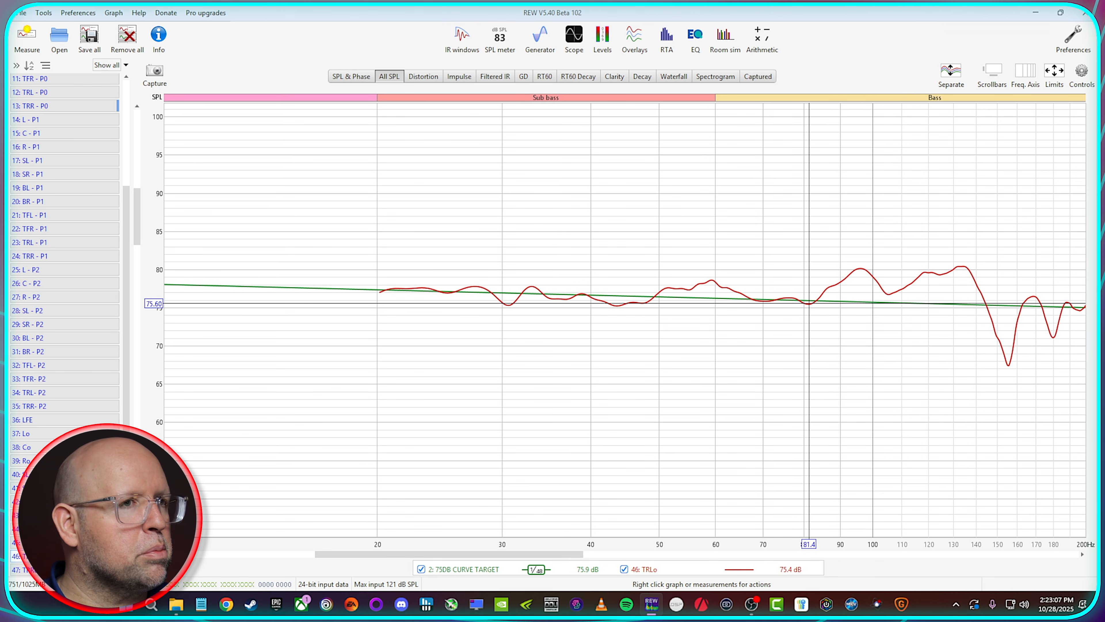
{"action": "left_click", "coordinate": [65, 569]}
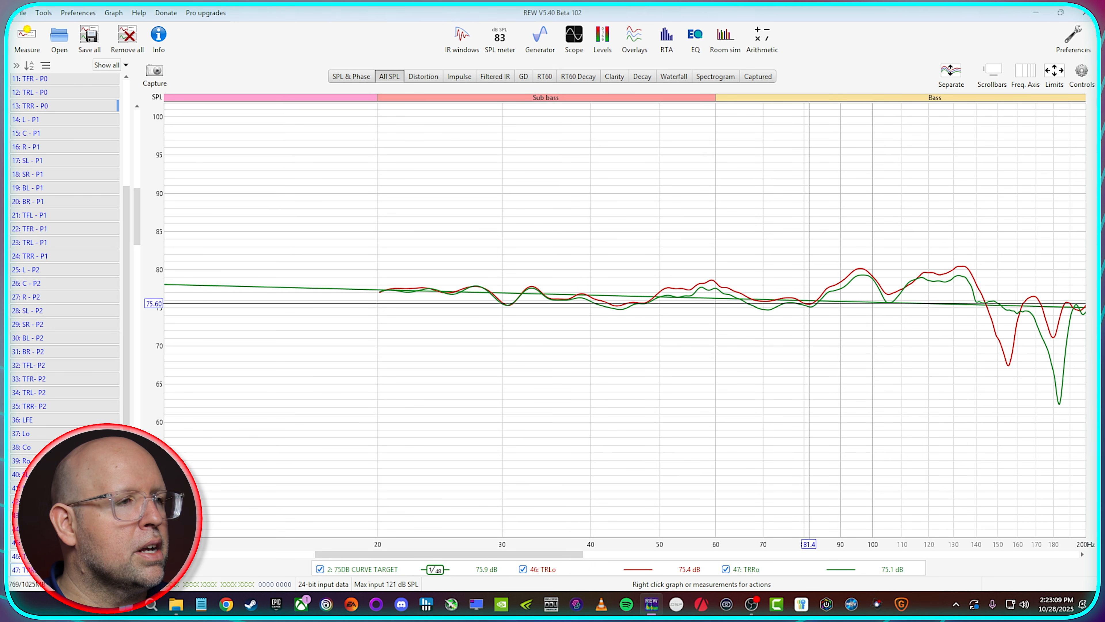
{"action": "left_click", "coordinate": [65, 569]}
{"action": "left_click", "coordinate": [65, 556]}
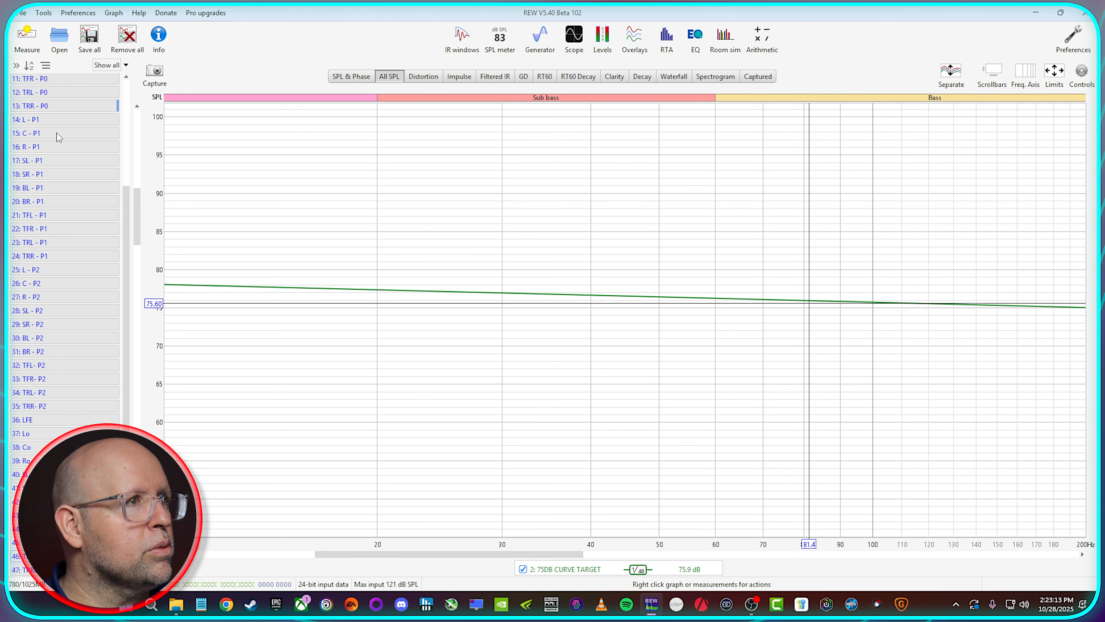
Step: With the 75DB CURVE TARGET hidden, create a vector average of Lo and Ro and hide both source traces
{"action": "scroll", "coordinate": [58, 118], "scroll_direction": "up", "scroll_amount": 4}
{"action": "left_click", "coordinate": [58, 96]}
{"action": "scroll", "coordinate": [62, 269], "scroll_direction": "down", "scroll_amount": 5}
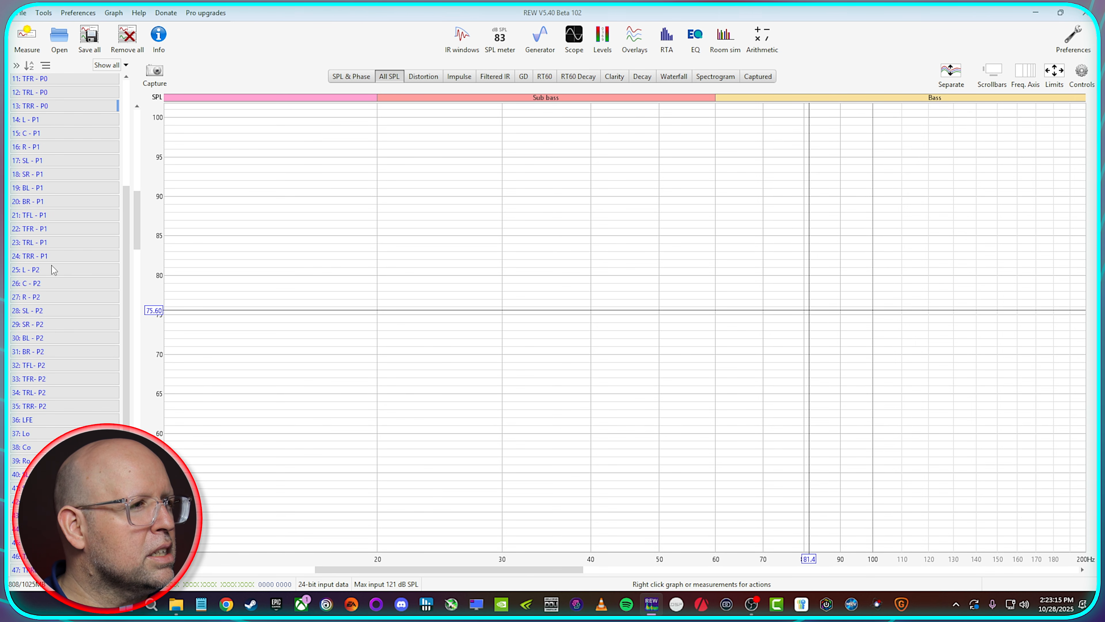
{"action": "left_click", "coordinate": [65, 434]}
{"action": "left_click", "coordinate": [24, 461], "text": "ctrl"}
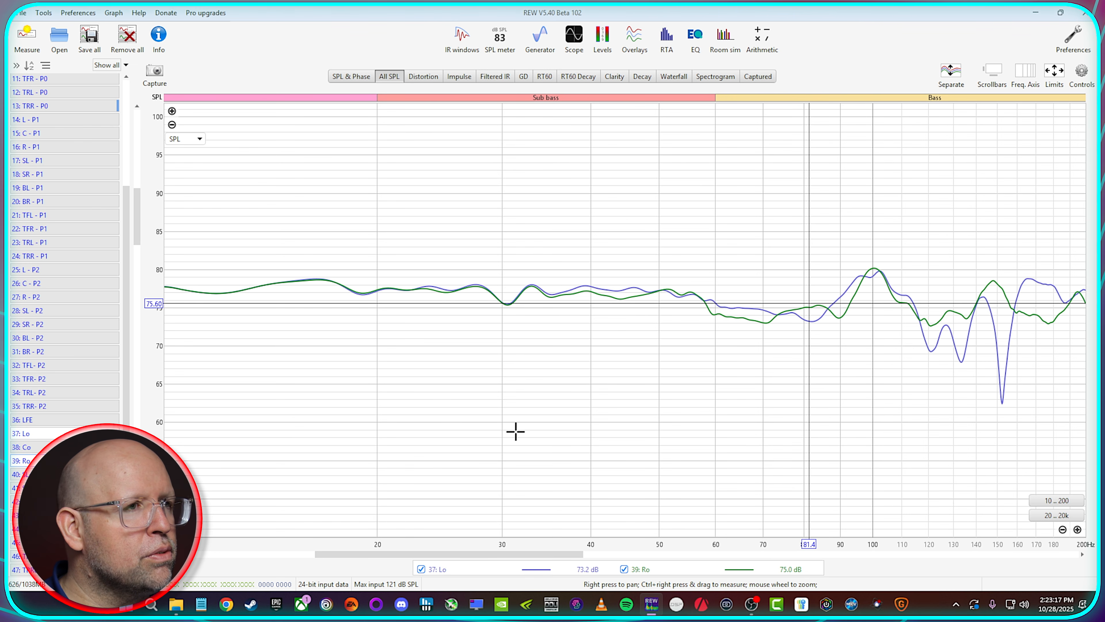
{"action": "right_click", "coordinate": [703, 270]}
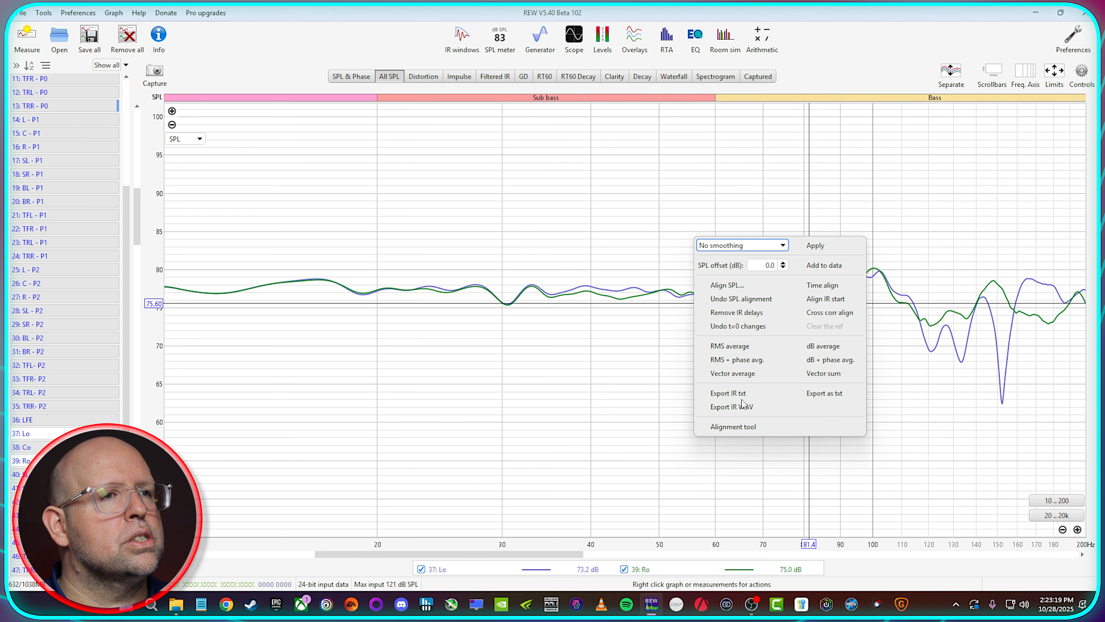
{"action": "left_click", "coordinate": [733, 373]}
{"action": "left_click", "coordinate": [68, 436], "text": "ctrl"}
{"action": "left_click", "coordinate": [66, 461], "text": "ctrl"}
Step: Show only SLo and SRo on the All SPL graph and create their vector average
{"action": "scroll", "coordinate": [65, 460], "scroll_direction": "down", "scroll_amount": 1}
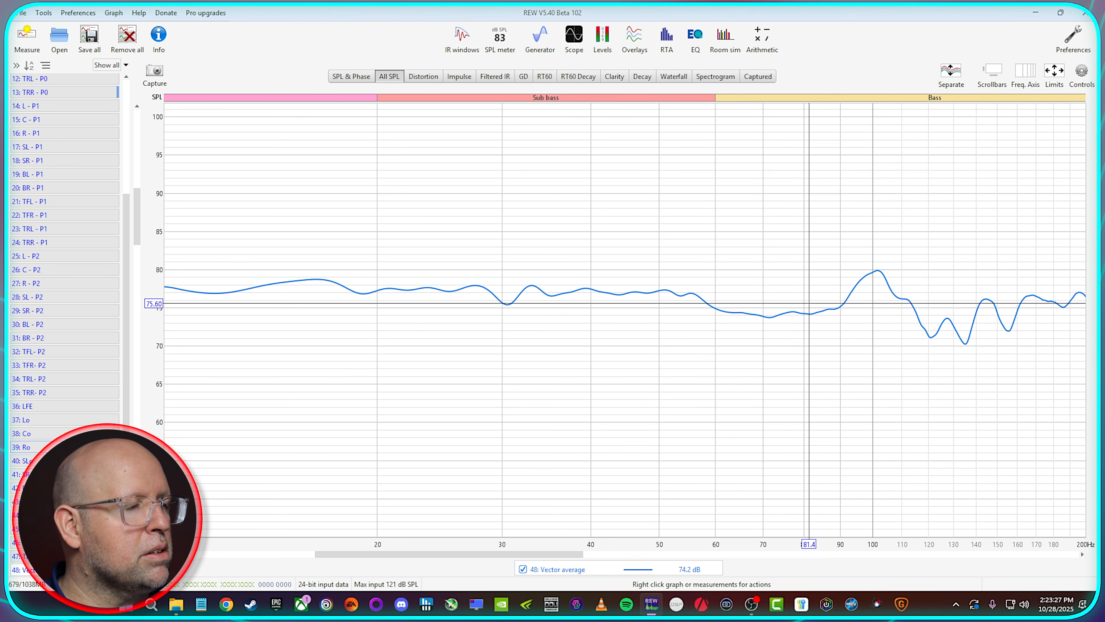
{"action": "left_click", "coordinate": [65, 460]}
{"action": "left_click", "coordinate": [65, 475], "text": "ctrl"}
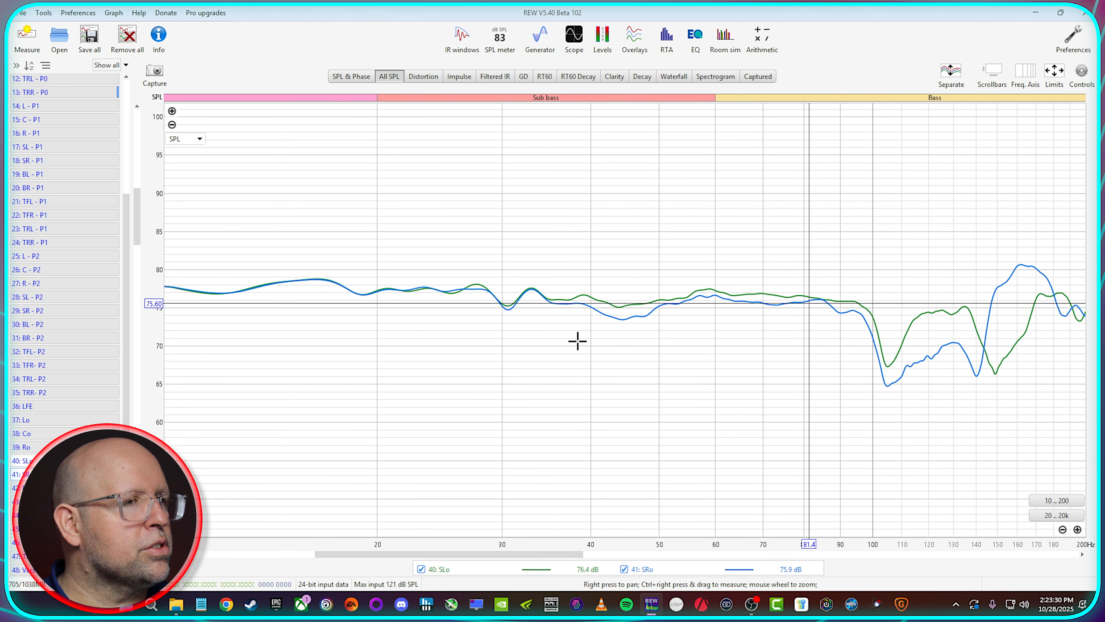
{"action": "right_click", "coordinate": [578, 342]}
{"action": "left_click", "coordinate": [609, 444]}
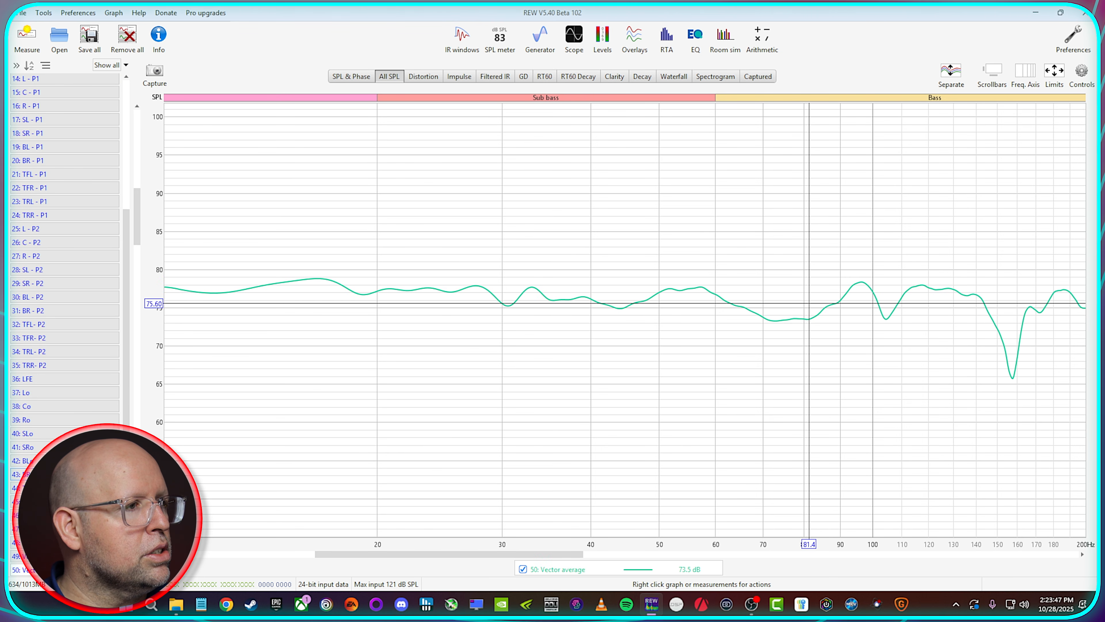
Step: Create a vector average of TFLo and TFRo and hide both source traces
{"action": "left_click", "coordinate": [65, 570]}
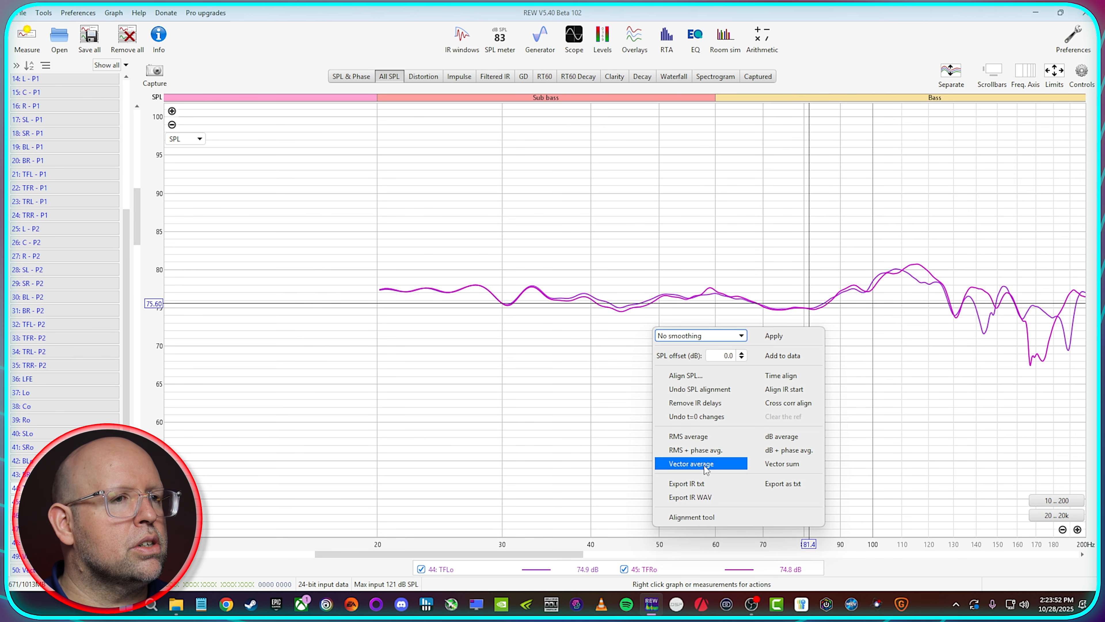
{"action": "left_click", "coordinate": [701, 464]}
{"action": "left_click", "coordinate": [64, 487]}
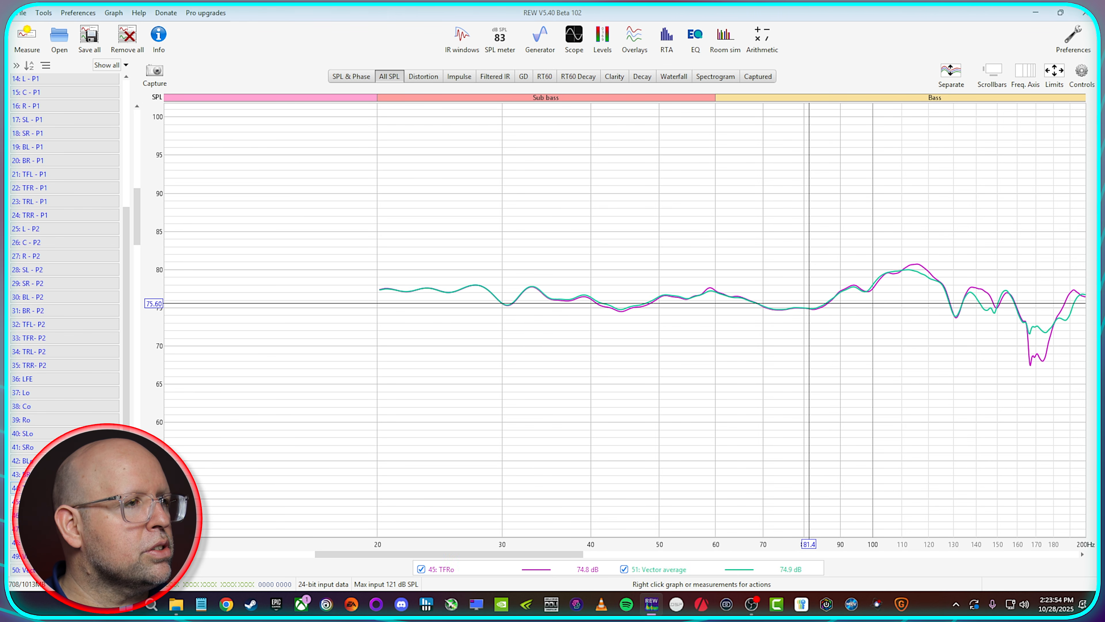
{"action": "left_click", "coordinate": [64, 502]}
Step: Show only TRLo and TRRo on the graph and create a vector average of the two
{"action": "scroll", "coordinate": [64, 502], "scroll_direction": "down", "scroll_amount": 1}
{"action": "left_click", "coordinate": [64, 502]}
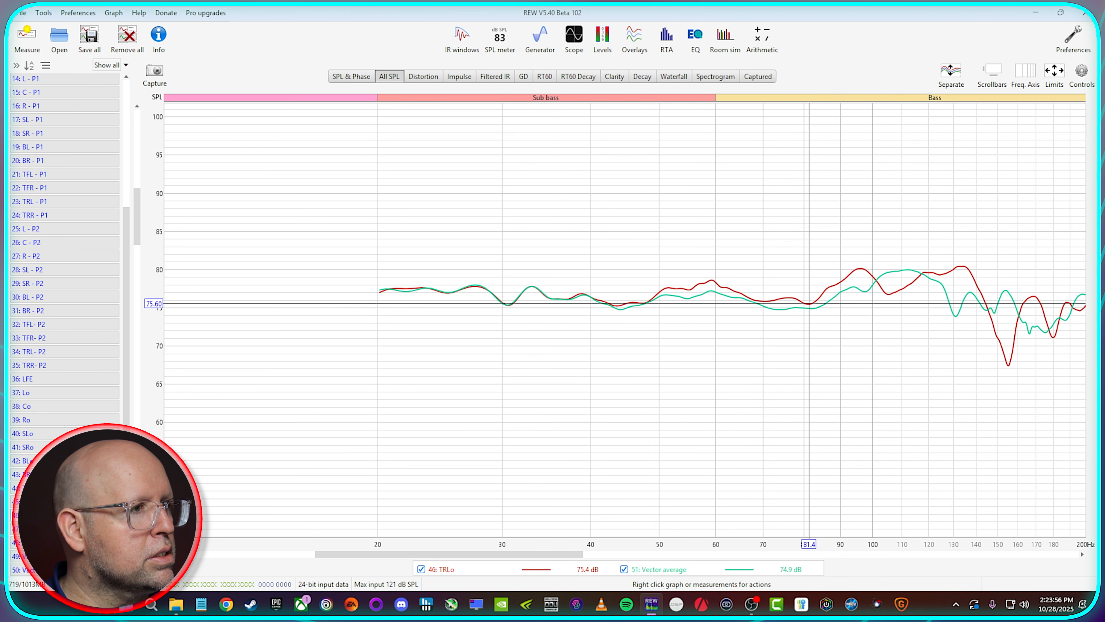
{"action": "left_click", "coordinate": [64, 515]}
{"action": "left_click", "coordinate": [65, 569]}
{"action": "right_click", "coordinate": [575, 321]}
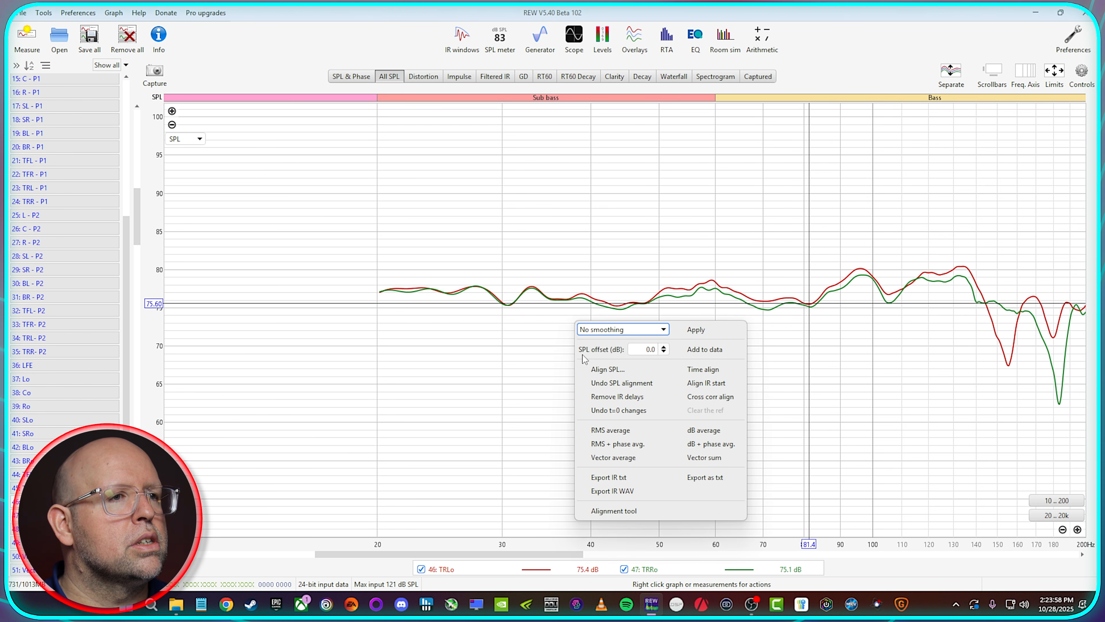
{"action": "left_click", "coordinate": [636, 457]}
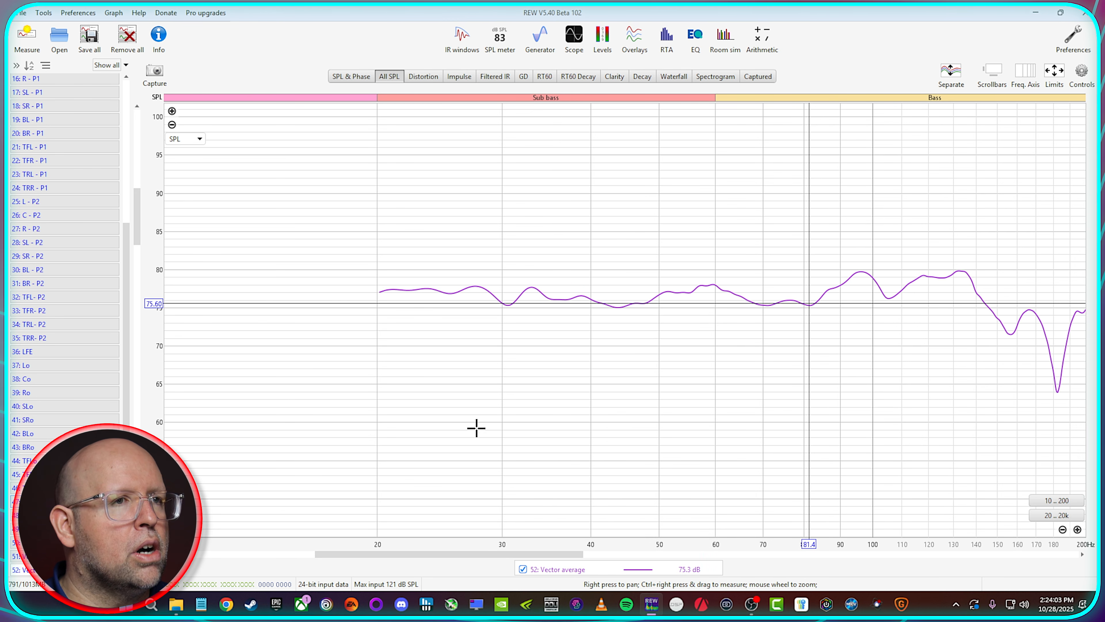